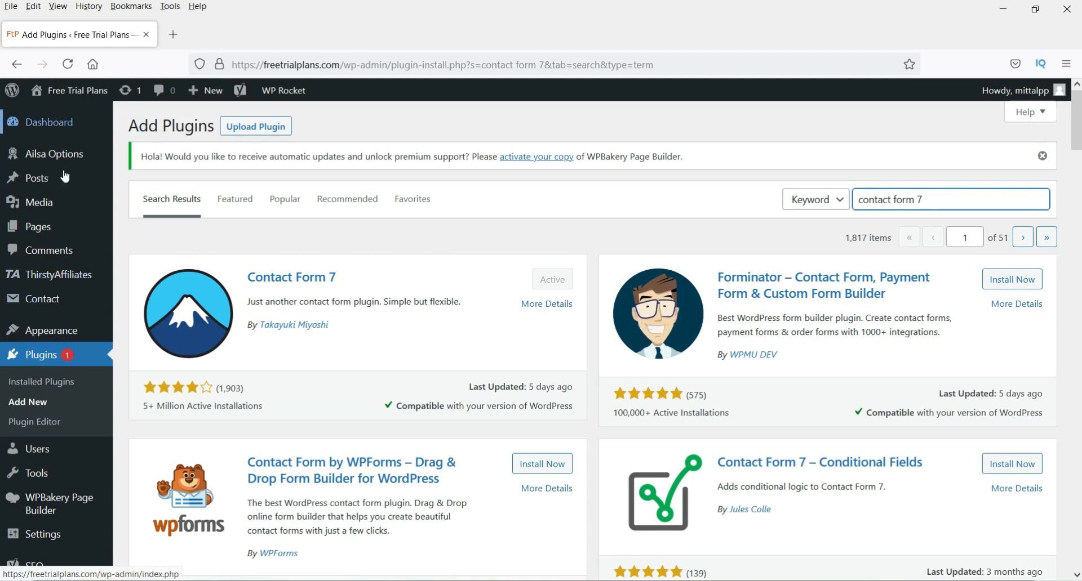
- Confirm the 'contact form 7' search shows Contact Form 7 as installed and Active
mouse_move(60, 310)
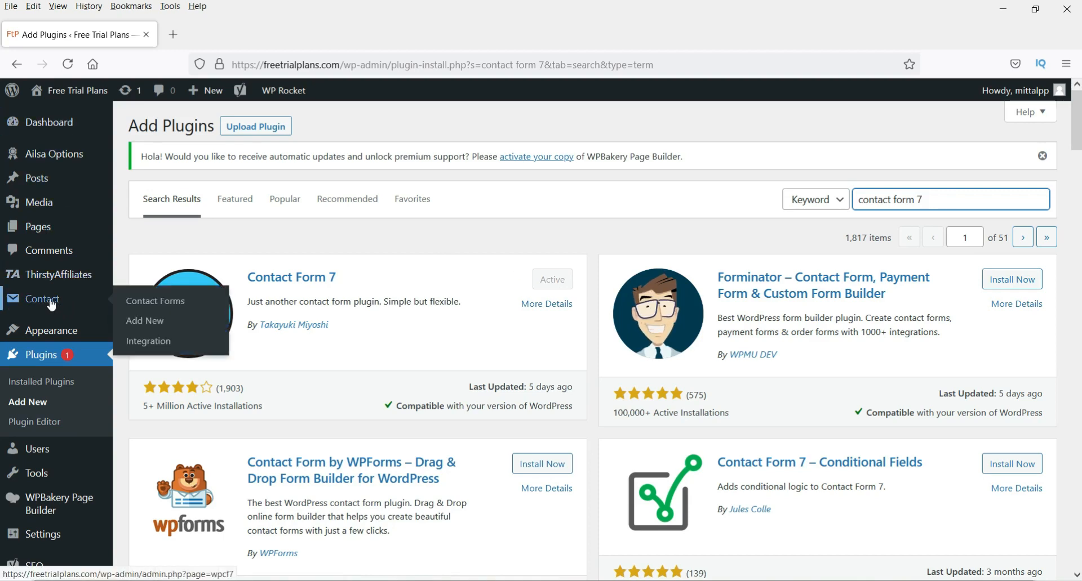
- Open the Contact Forms list, holding only Contact Me, and start a new contact form
left_click(51, 305)
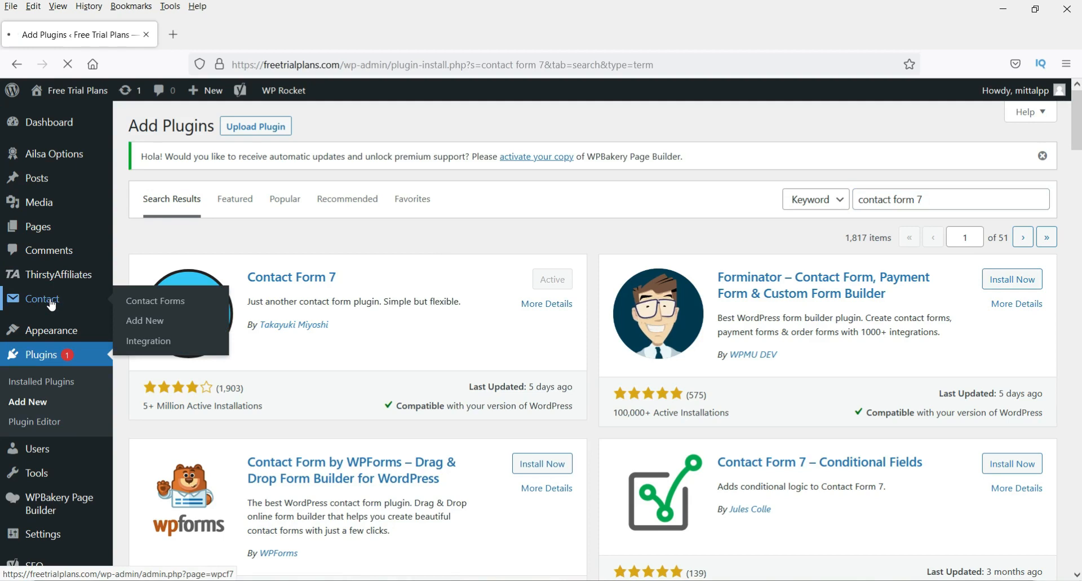
scroll(242, 386, "down", 2)
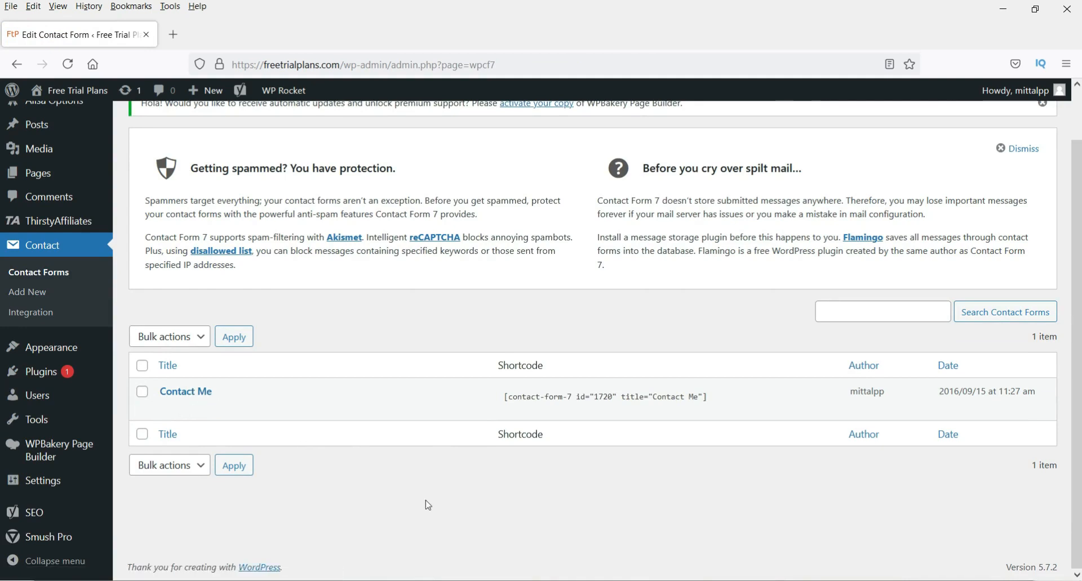
scroll(428, 506, "up", 2)
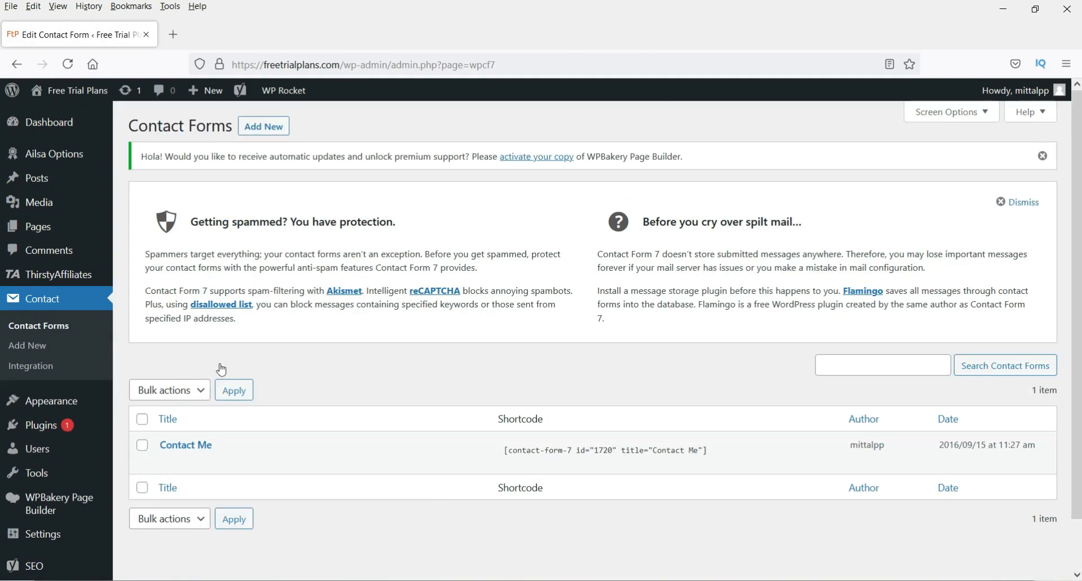
left_click(271, 136)
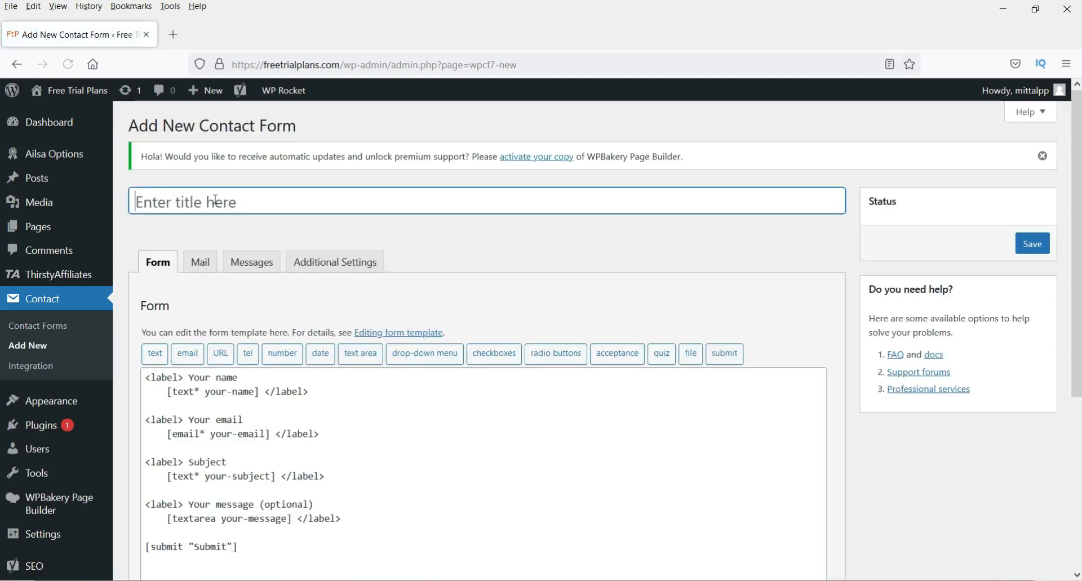
- Title the new form 'Test Form' and review the default name, email, subject and message template
type("Test")
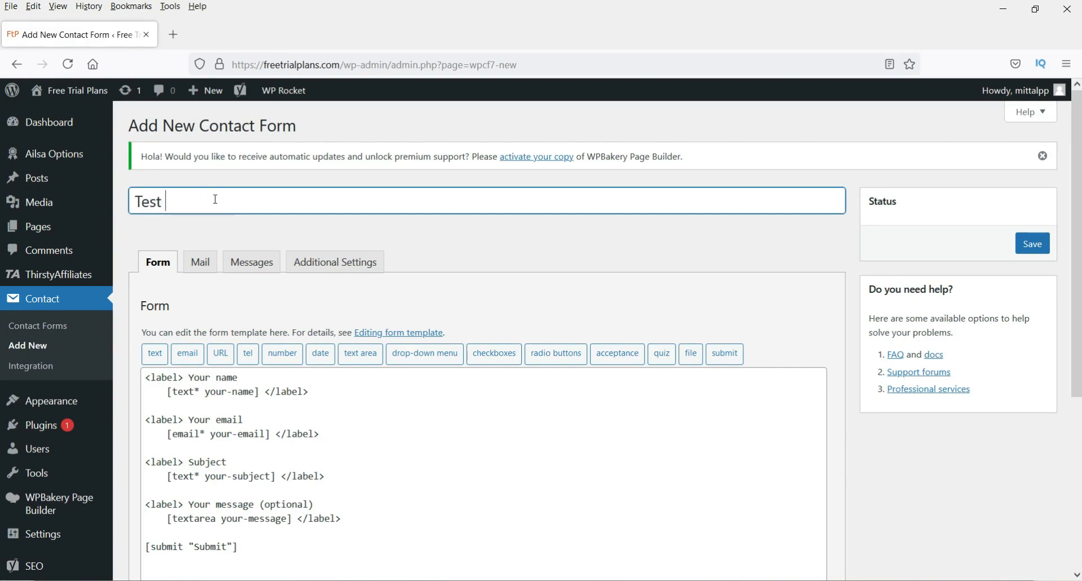
type(" Form")
scroll(496, 261, "down", 2)
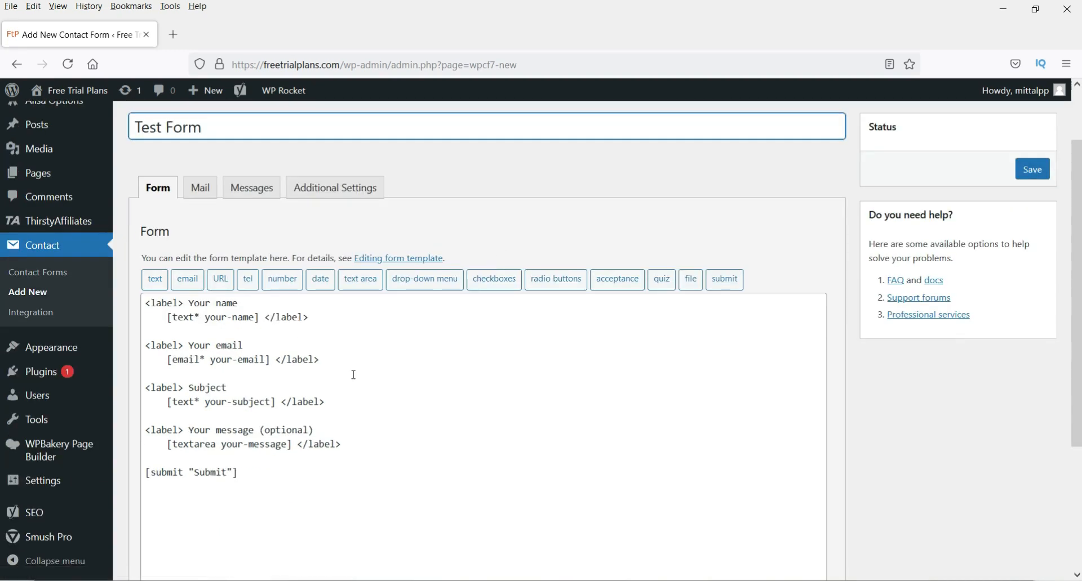
triple_click(357, 448)
left_click_drag(357, 447, 147, 290)
left_click(497, 400)
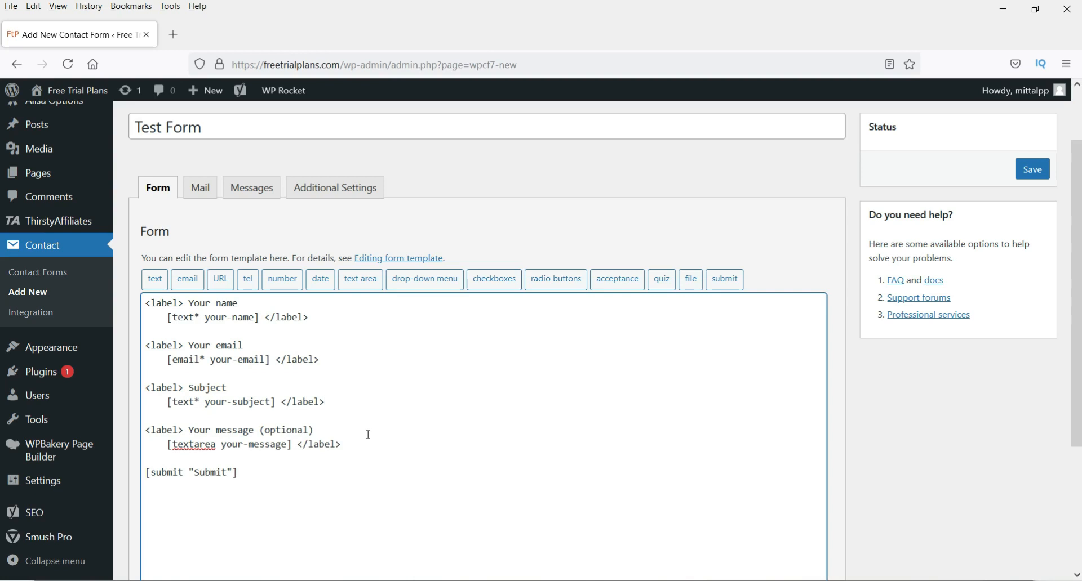
left_click_drag(244, 303, 189, 303)
- Append '(required)' to the Your name label in the template
left_click(293, 317)
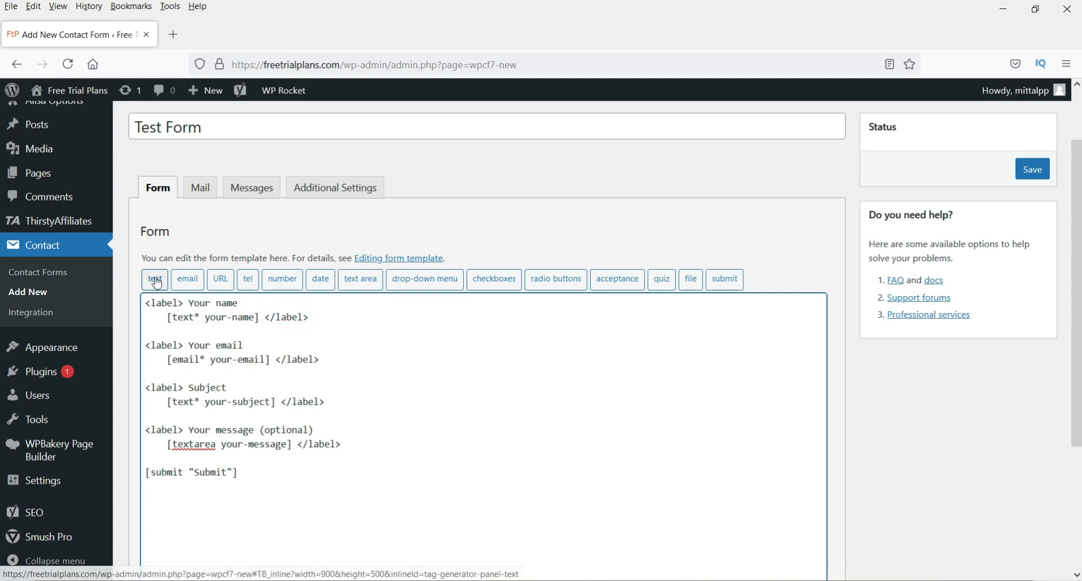
double_click(185, 317)
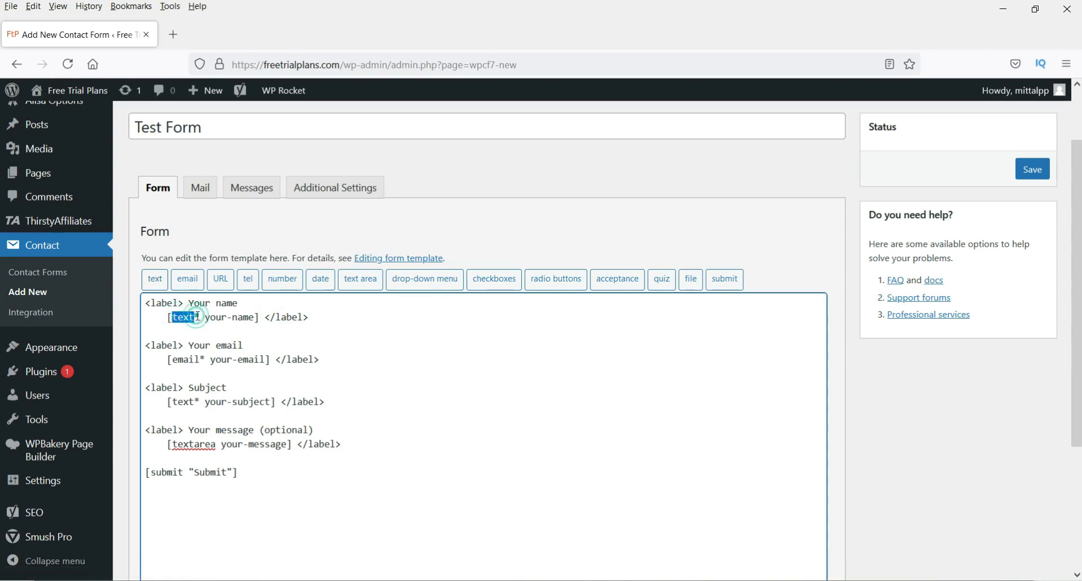
double_click(197, 317)
left_click(256, 307)
double_click(196, 317)
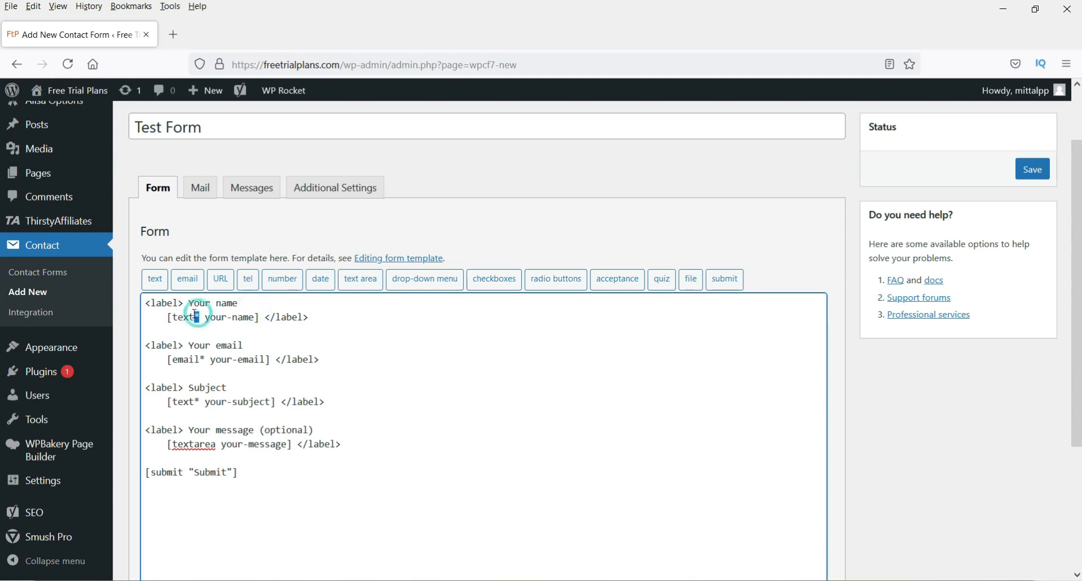
key("BackSpace")
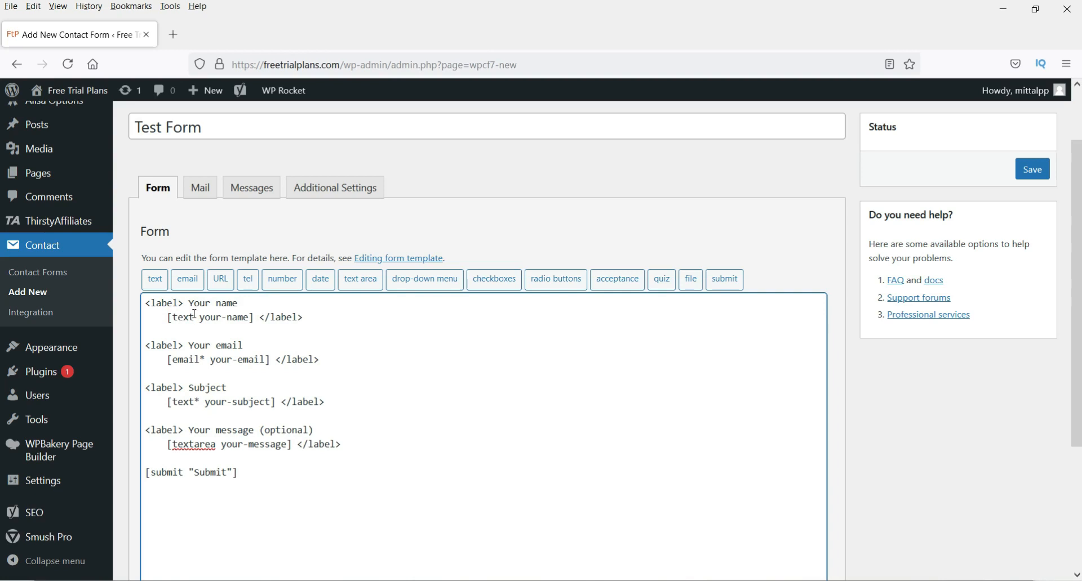
type("*")
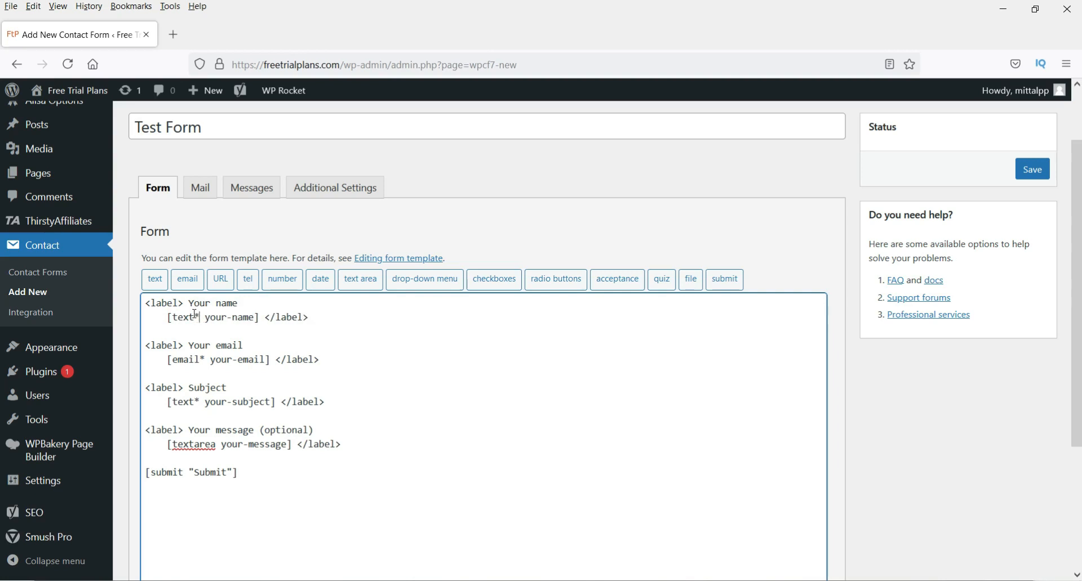
left_click(256, 305)
type("(required")
left_click_drag(239, 303, 183, 307)
left_click(323, 303)
left_click(285, 307)
- Copy '(required)' after Your email so the label reads 'Your email (required)'
left_click(189, 345)
left_click(241, 346)
left_click_drag(178, 359, 200, 359)
left_click(206, 359)
left_click(300, 307)
left_click_drag(299, 307, 236, 304)
key("ctrl+c")
left_click(244, 345)
key("ctrl+v")
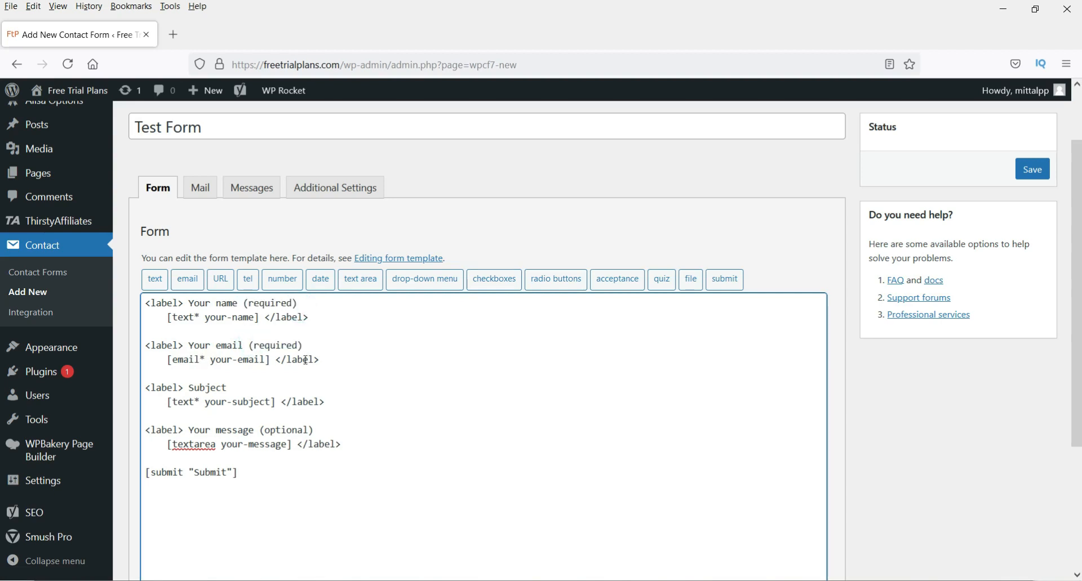
left_click_drag(303, 345, 184, 345)
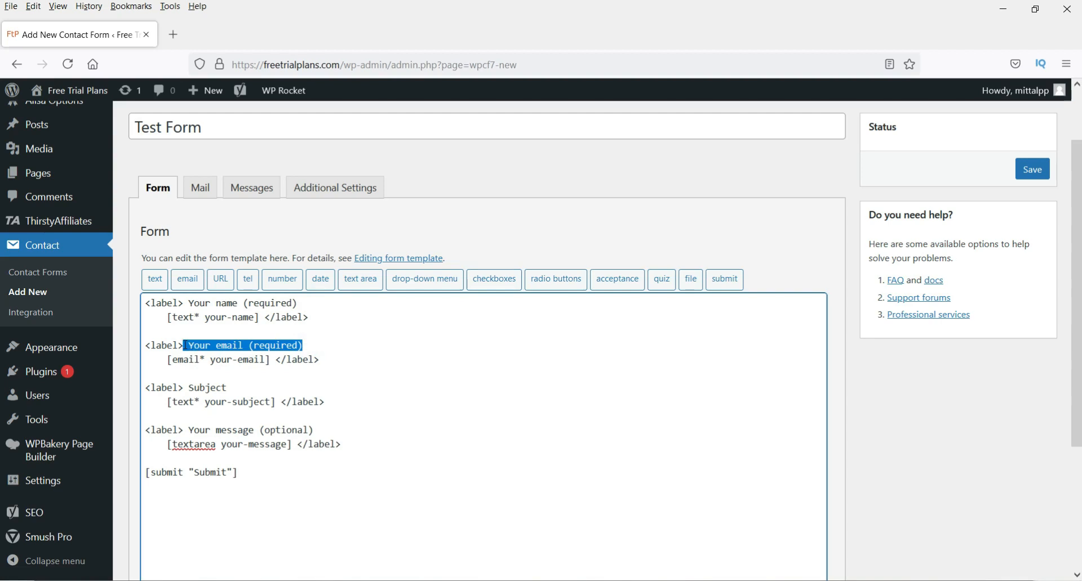
left_click(261, 344)
left_click(315, 346)
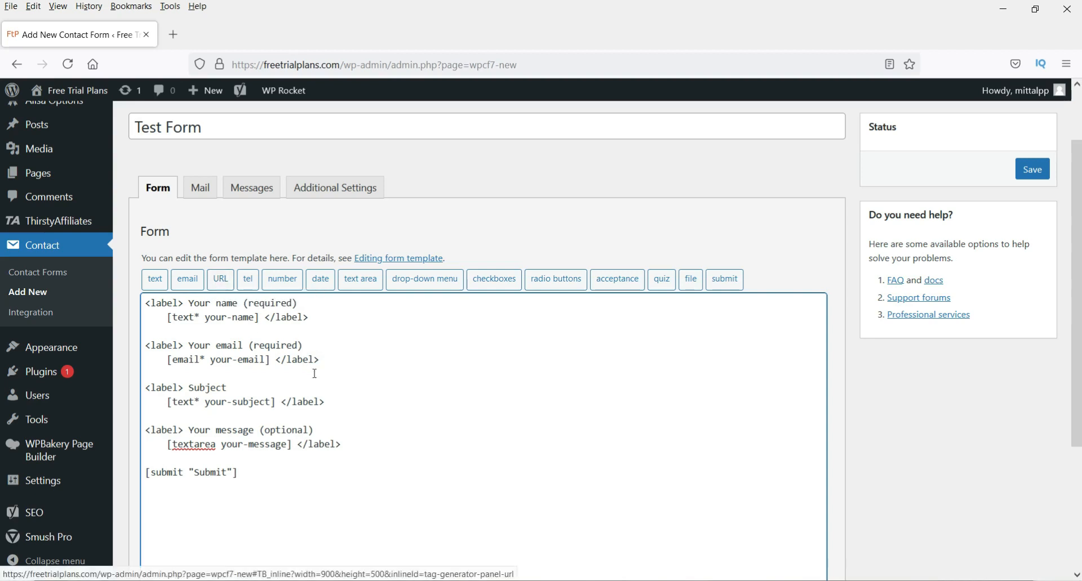
- Duplicate the name label block below the email block
left_click(333, 361)
left_click_drag(325, 318, 145, 300)
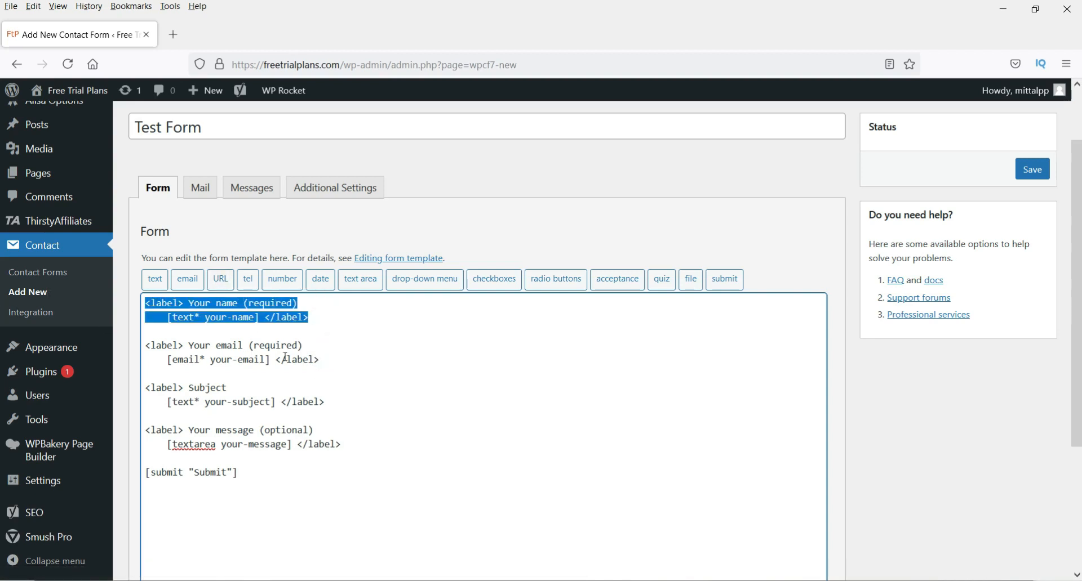
left_click(330, 358)
key("Return")
key("Return")
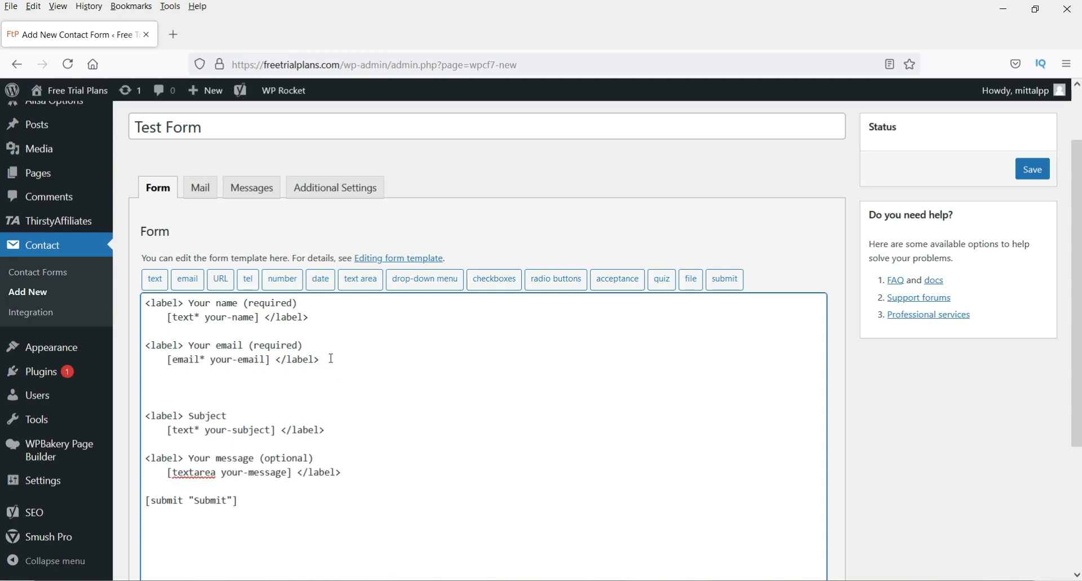
key("ctrl+v")
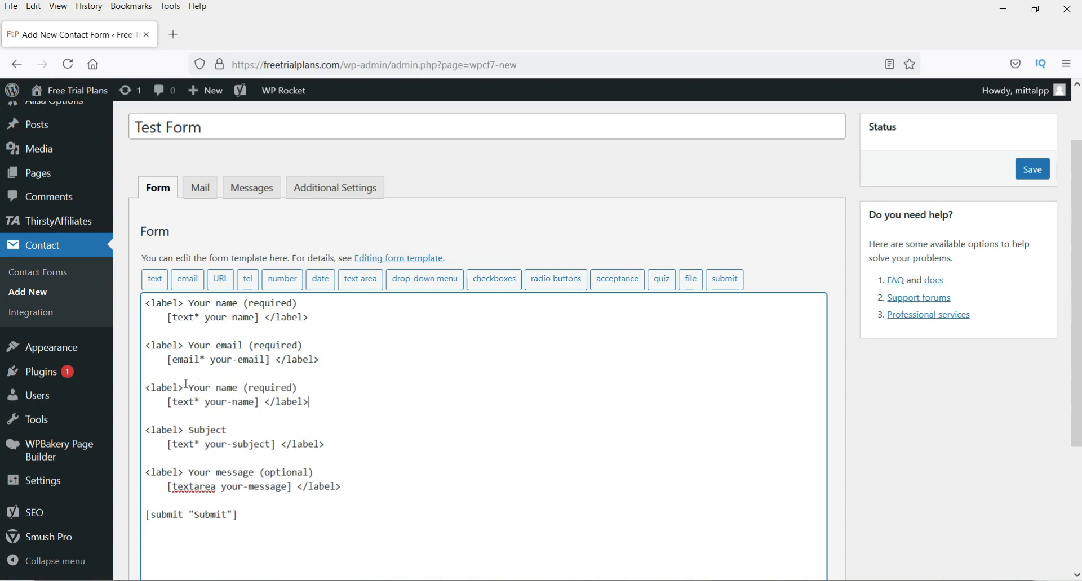
- Relabel the copy 'URL' and delete its [text*] tag and leftover space
left_click_drag(186, 383, 330, 394)
type("URL")
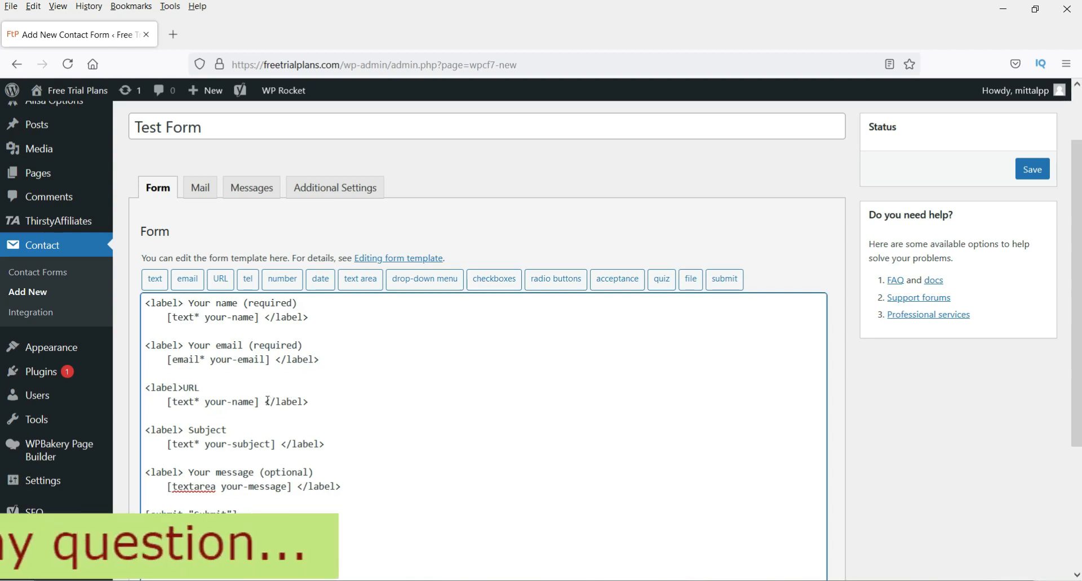
left_click_drag(266, 401, 153, 402)
key("BackSpace")
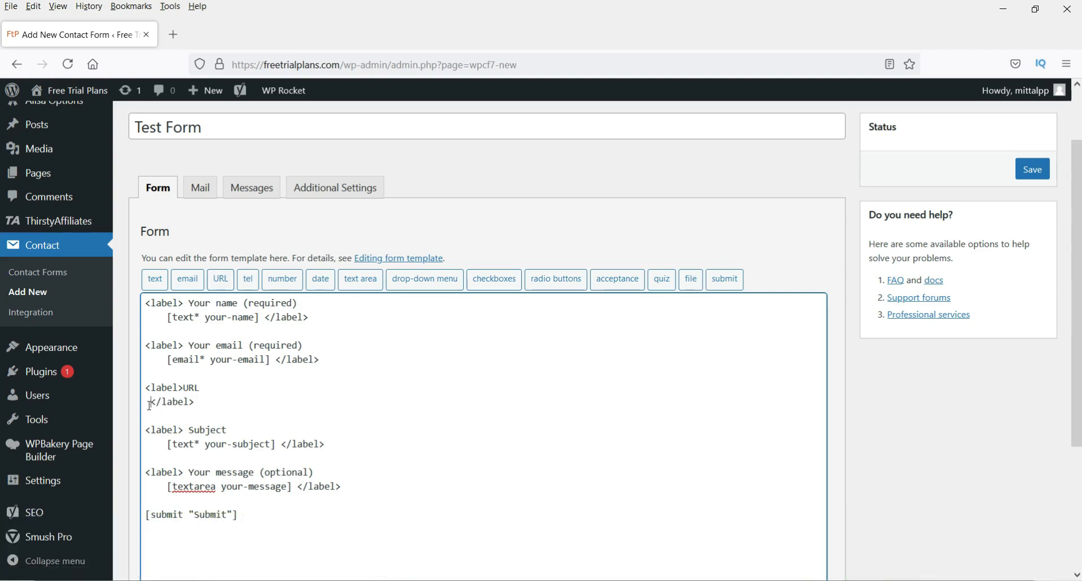
left_click(149, 406)
key("BackSpace")
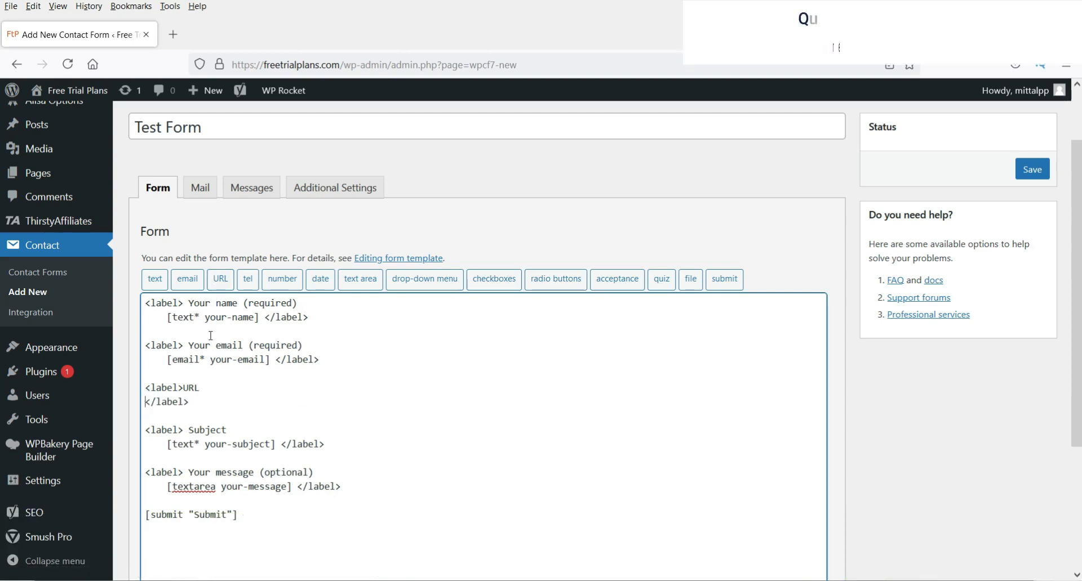
left_click(220, 280)
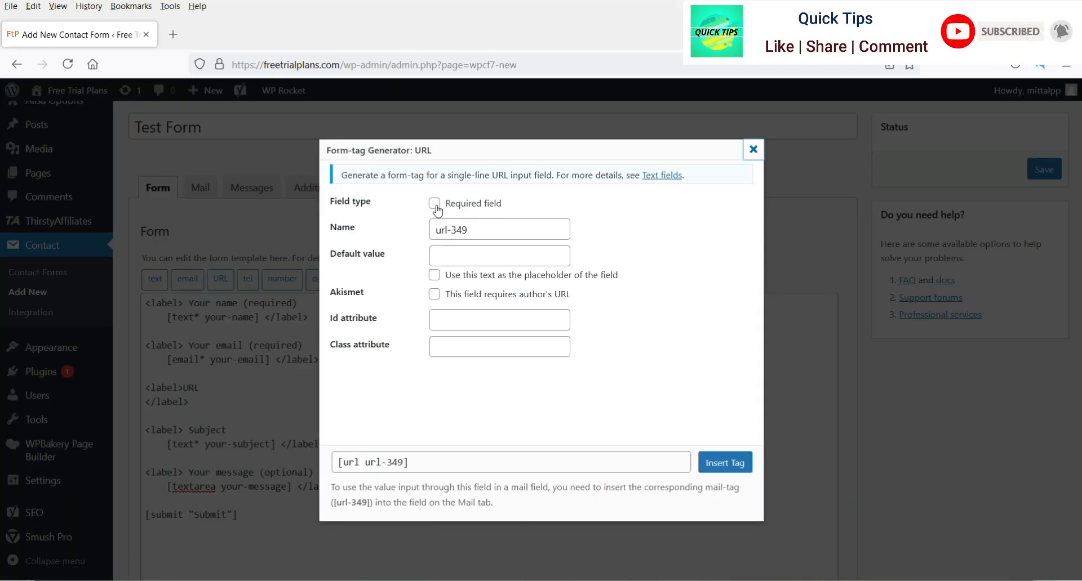
double_click(486, 232)
triple_click(486, 232)
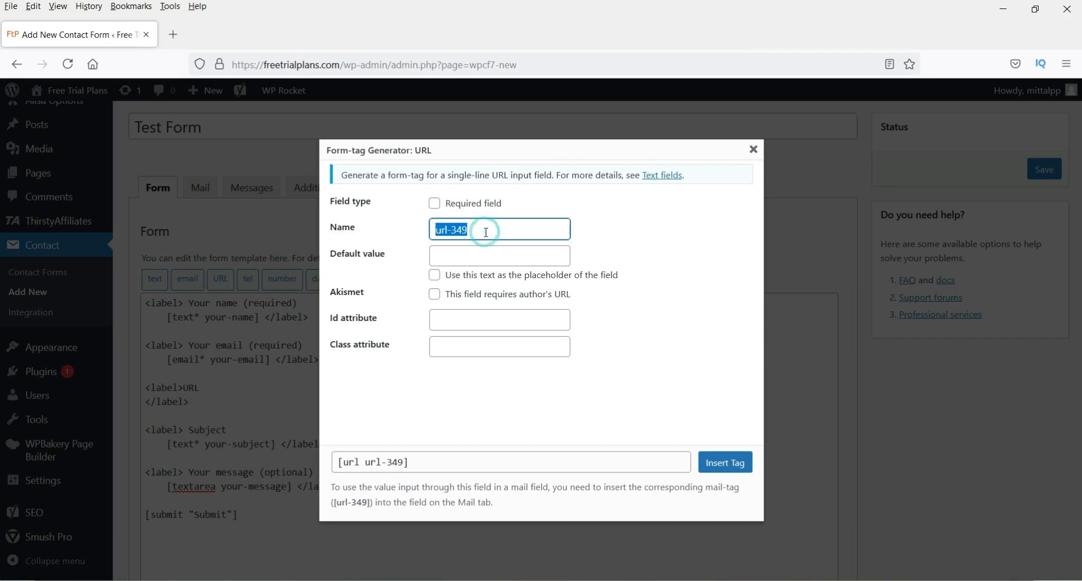
type("url-test")
left_click(486, 258)
type("htttps://google.com")
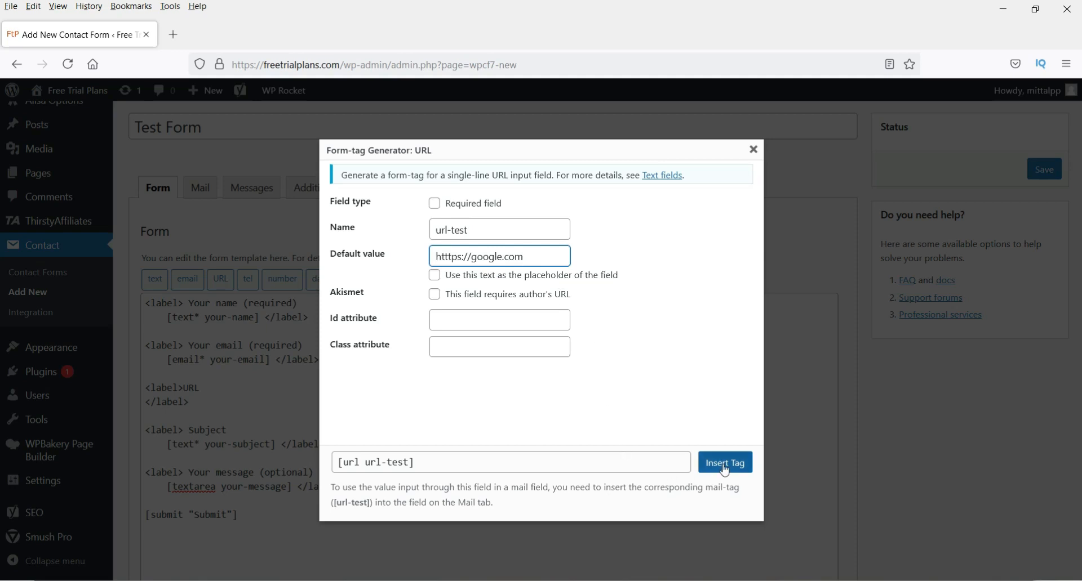
left_click(695, 395)
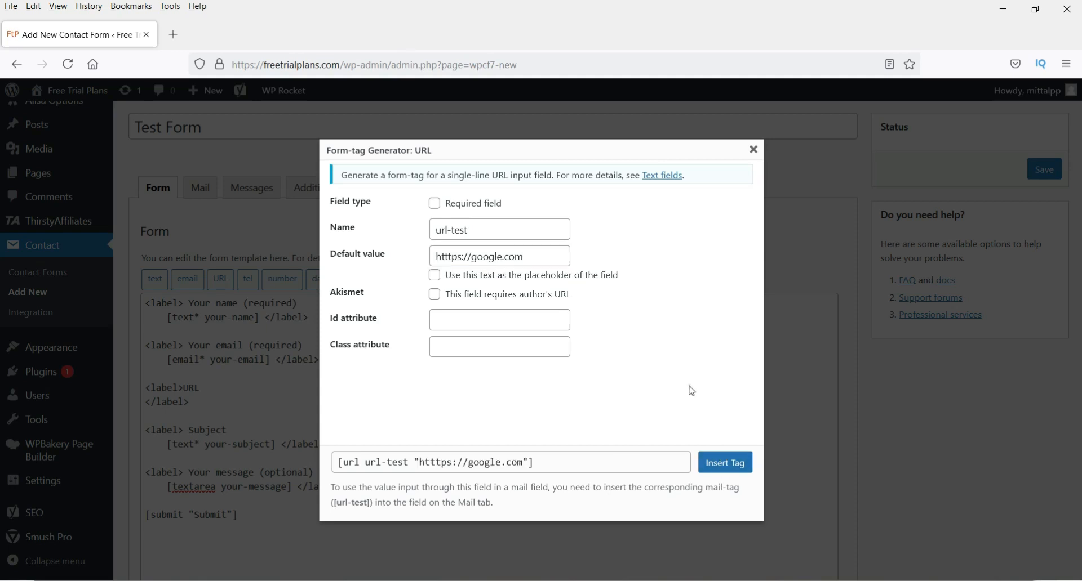
left_click(729, 468)
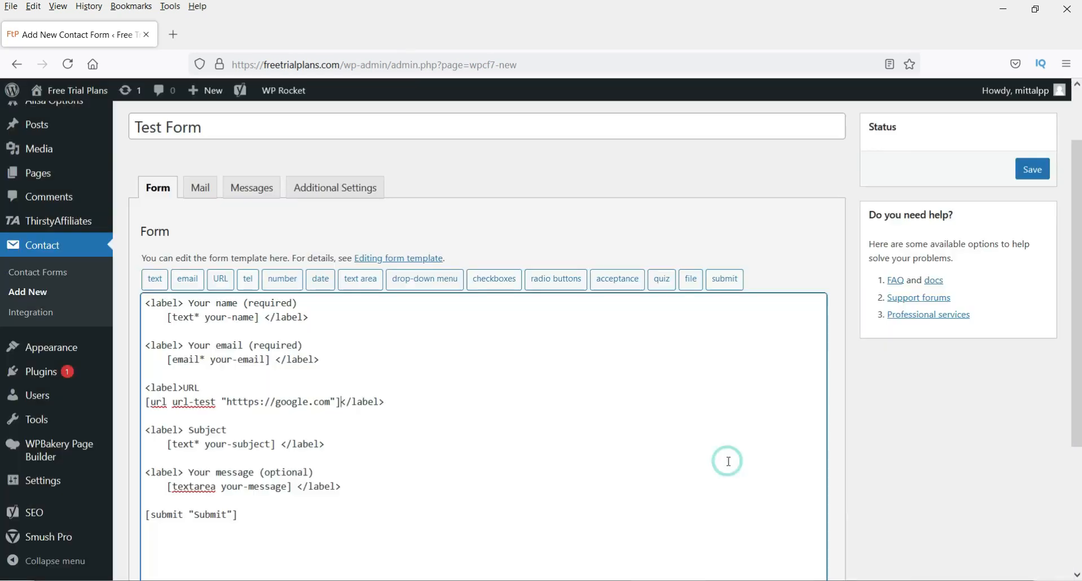
- Add a new empty 'Number' label block below the URL field
left_click(407, 401)
key("Return")
key("Return")
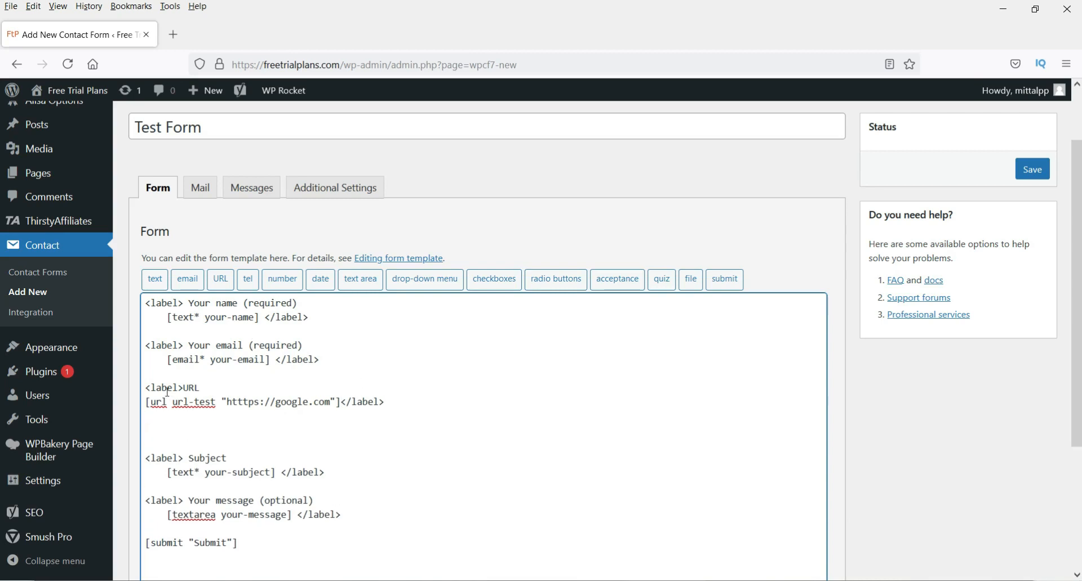
left_click_drag(145, 388, 479, 422)
key("ctrl+c")
left_click(198, 420)
key("ctrl+v")
left_click(410, 400)
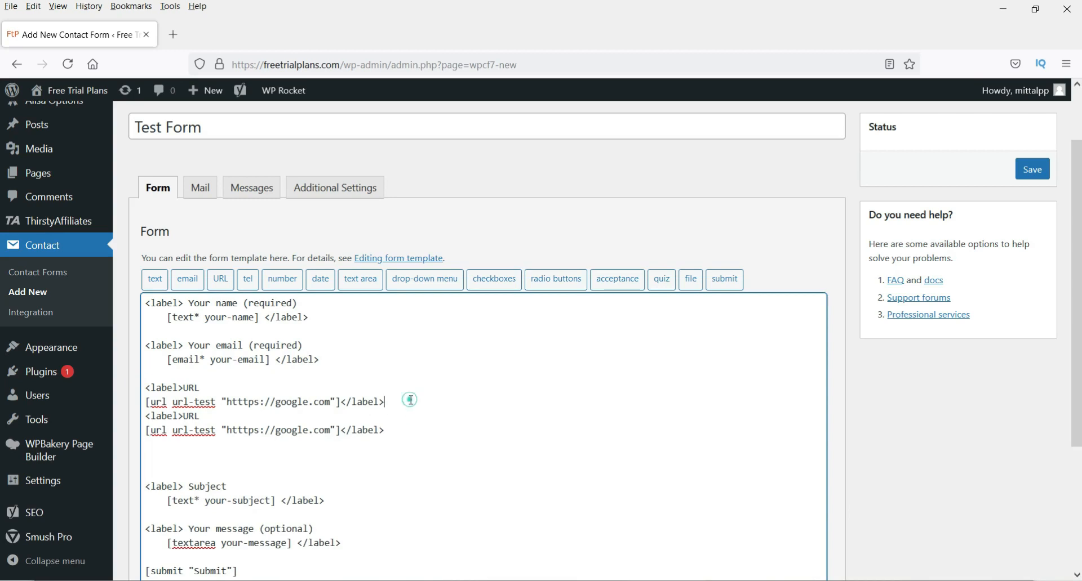
key("Return")
left_click_drag(185, 431, 343, 444)
key("BackSpace")
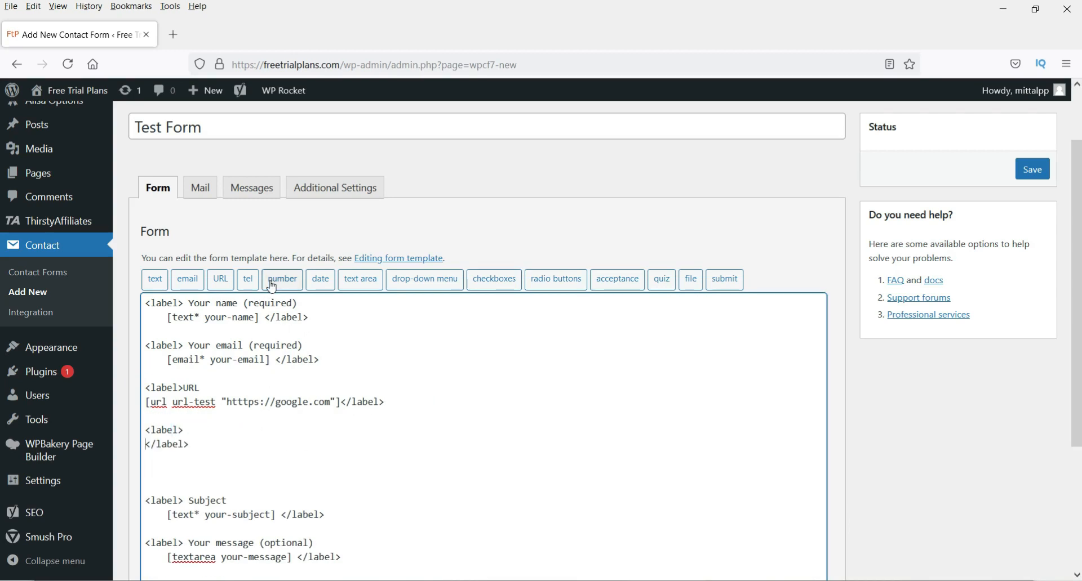
left_click(211, 434)
type("Nk")
type("umber")
left_click(145, 442)
- Insert a required Spinbox number field with min 100 and max 500
left_click(282, 279)
left_click(482, 213)
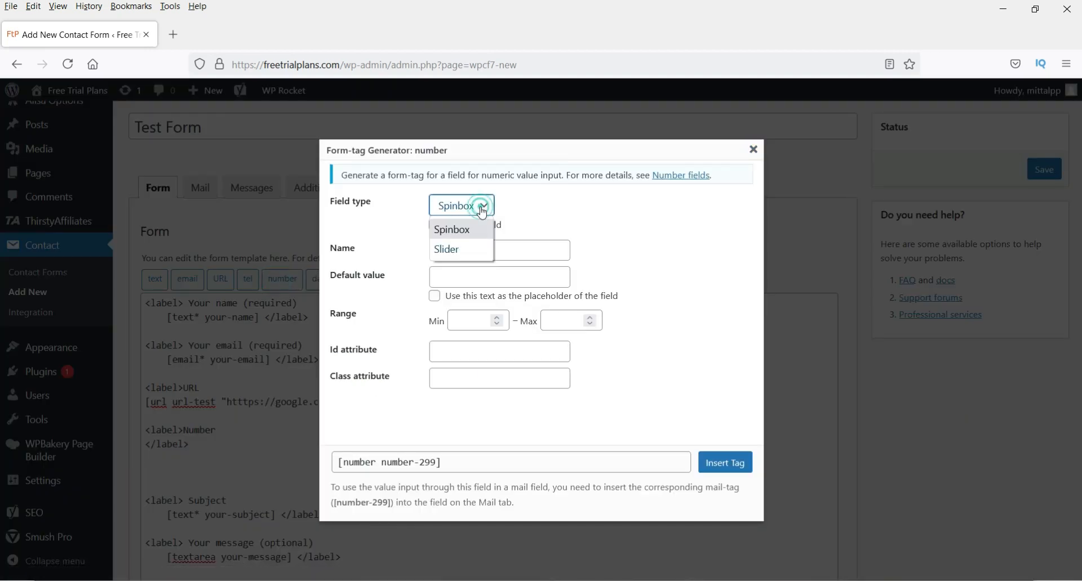
left_click(540, 210)
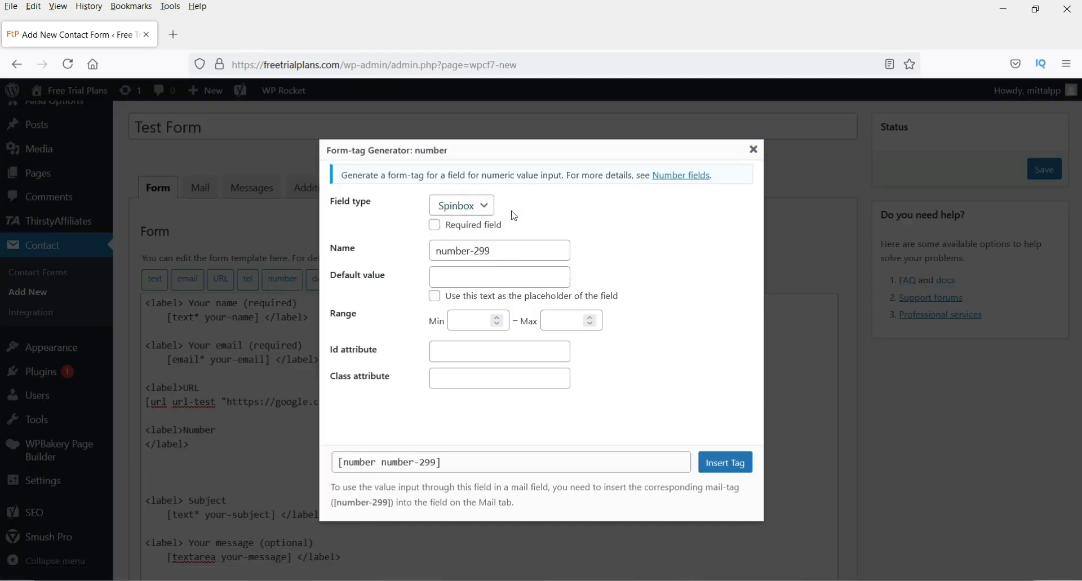
left_click(435, 227)
left_click(459, 321)
type("100")
left_click(545, 321)
type("500")
left_click(620, 405)
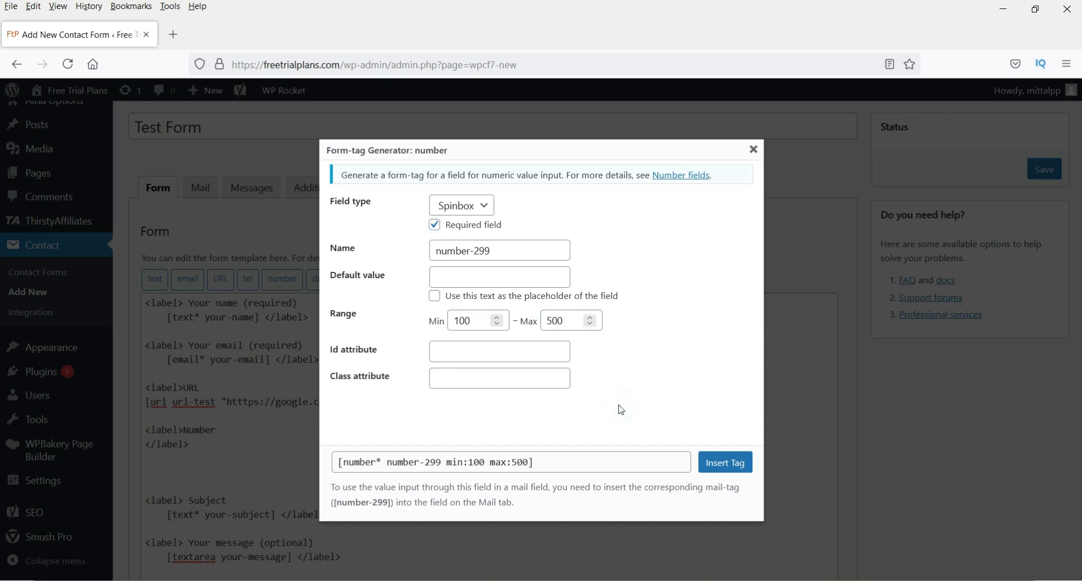
left_click(742, 471)
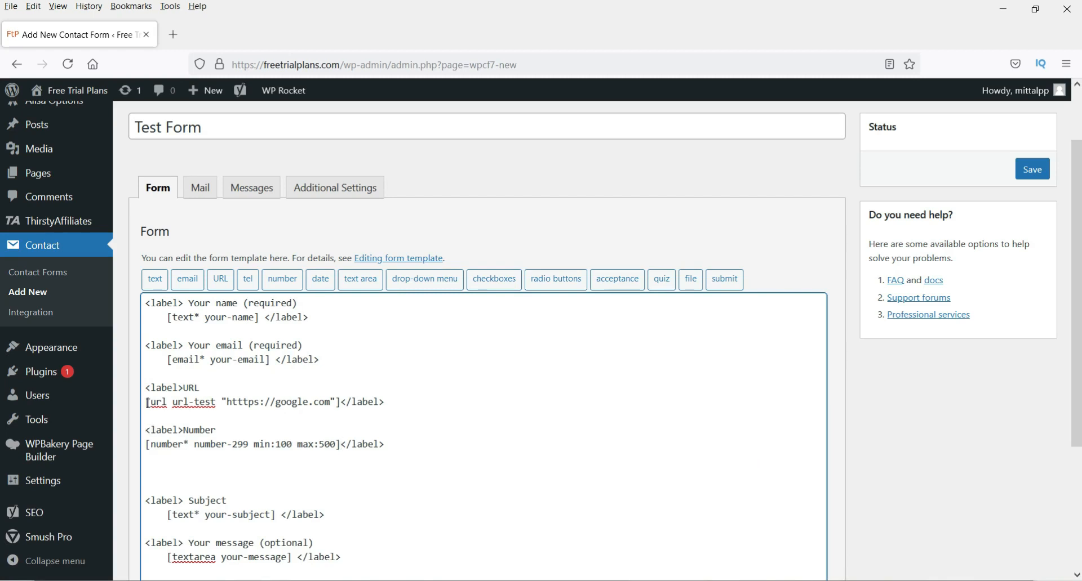
- Copy the URL block below Number and relabel it 'Date' without a field tag
left_click_drag(147, 389, 386, 402)
key("ctrl+c")
left_click(201, 467)
key("ctrl+v")
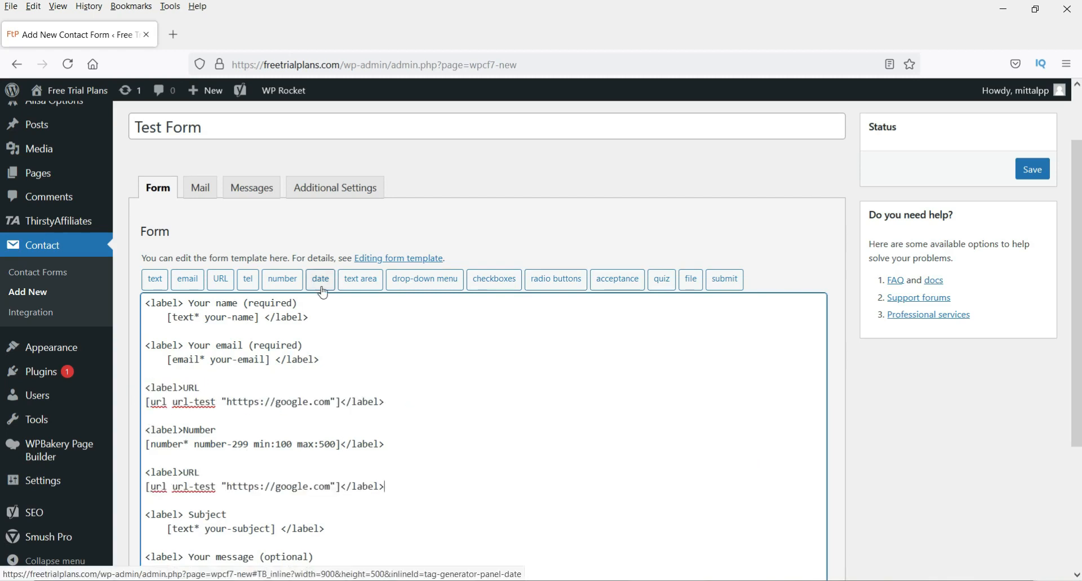
left_click_drag(183, 473, 342, 487)
key("BackSpace")
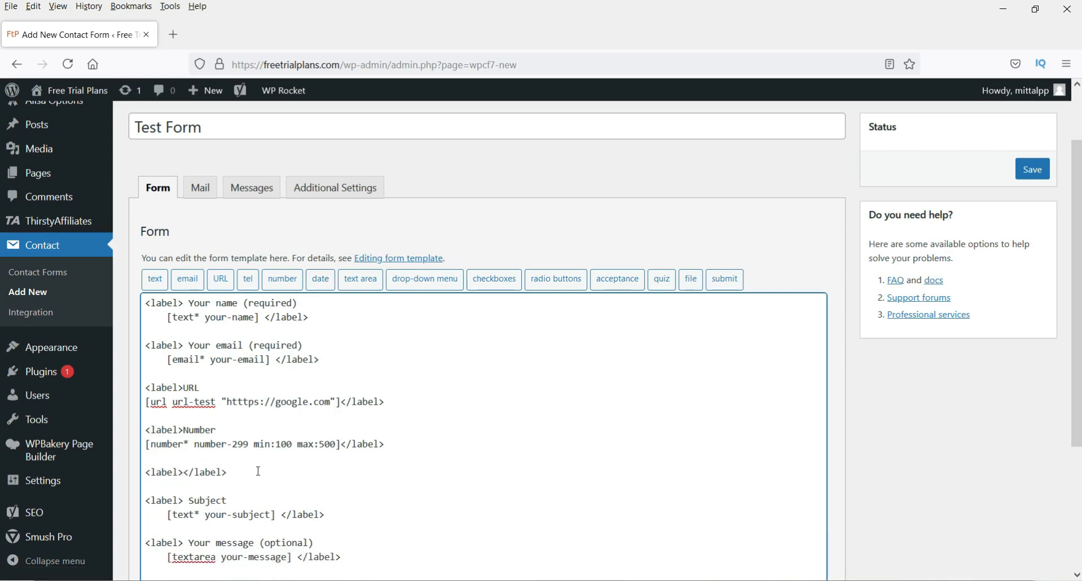
key("Return")
type("Date:")
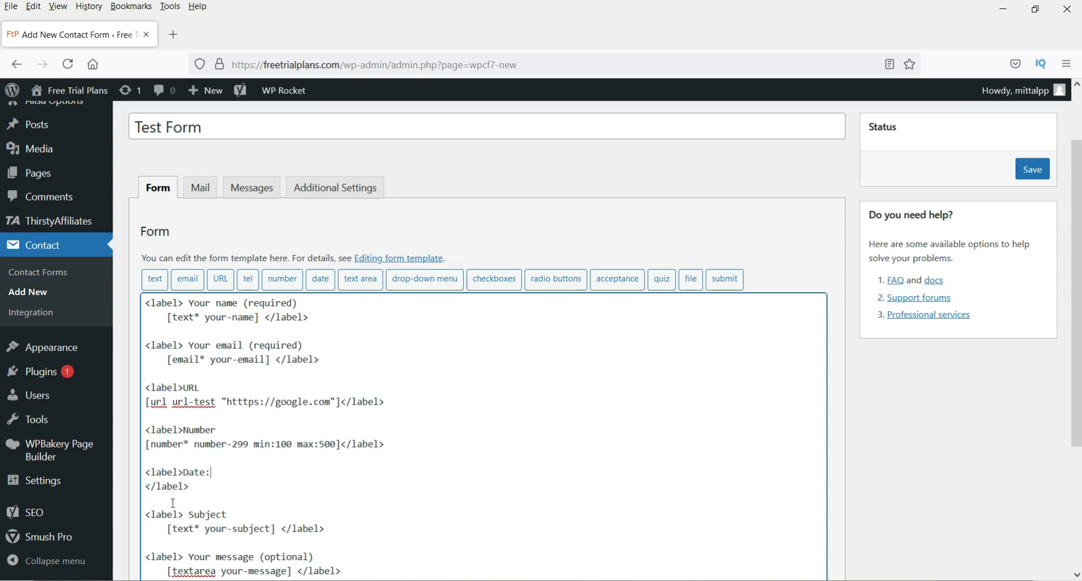
- Insert a required date field named Movingdate into the Date block
left_click(320, 279)
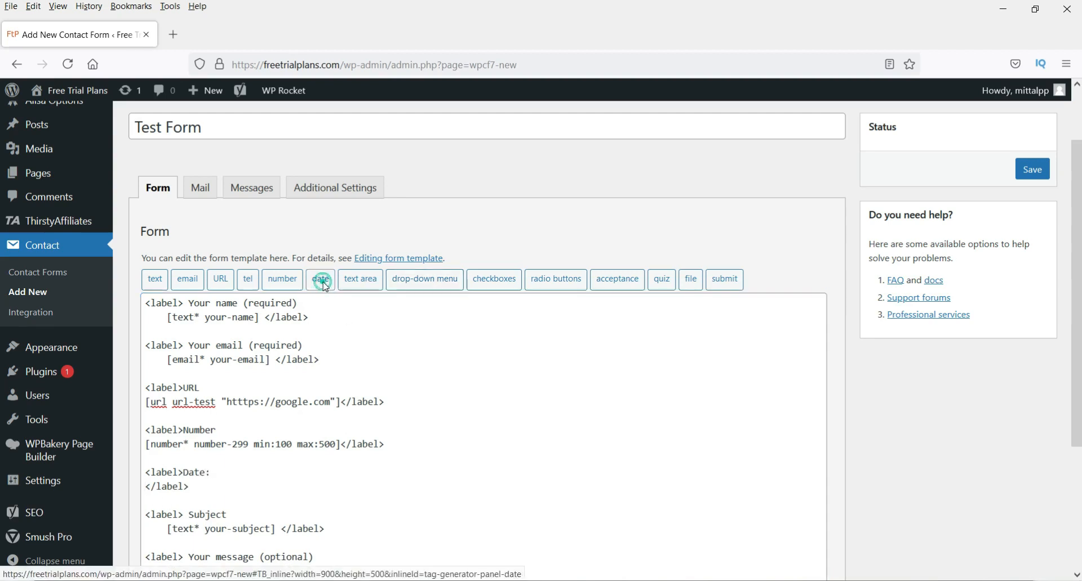
left_click(434, 203)
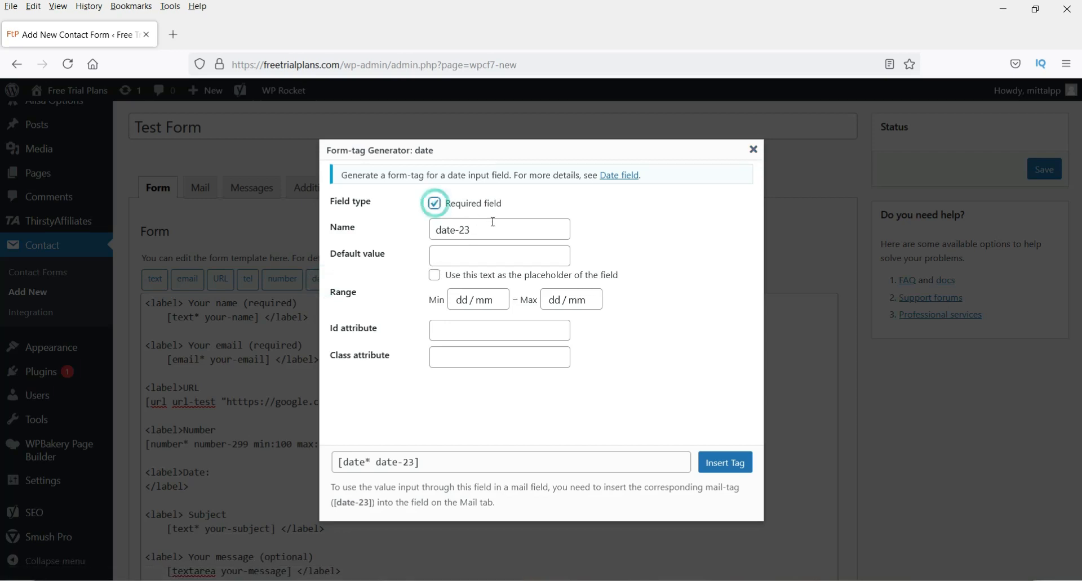
triple_click(490, 225)
type("Moving date")
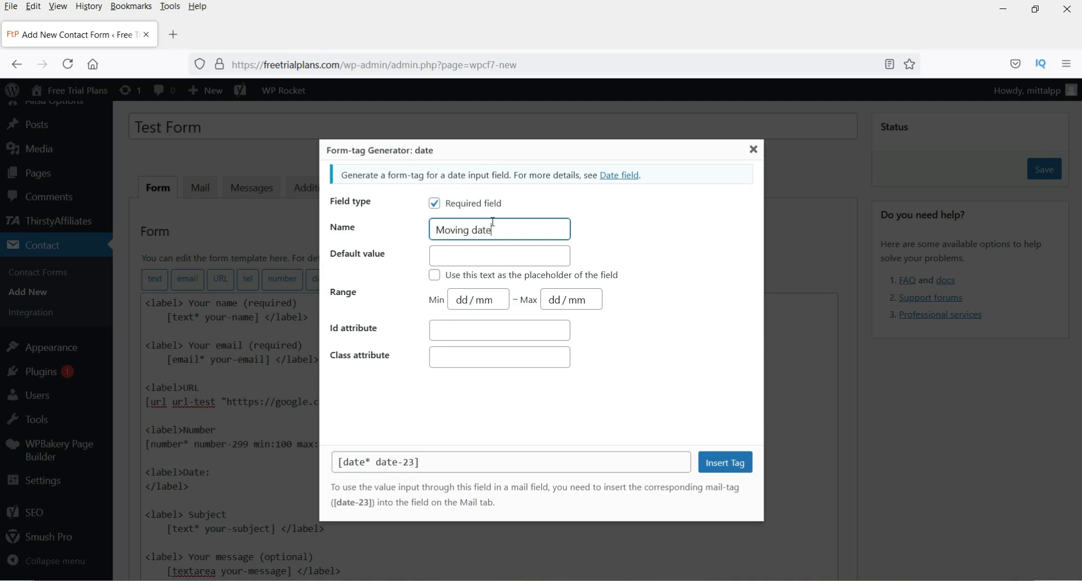
left_click(607, 368)
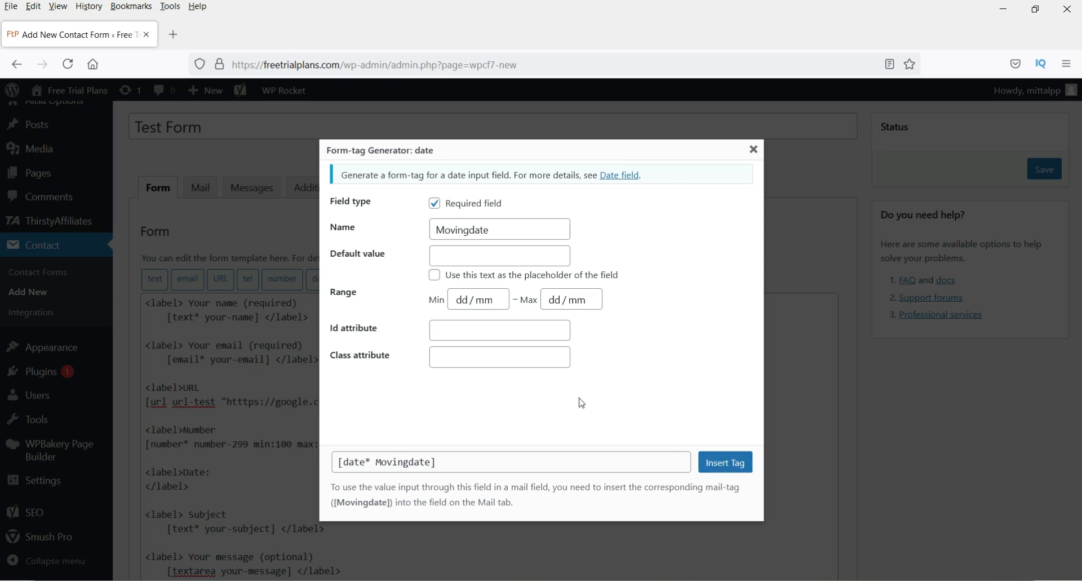
left_click(724, 465)
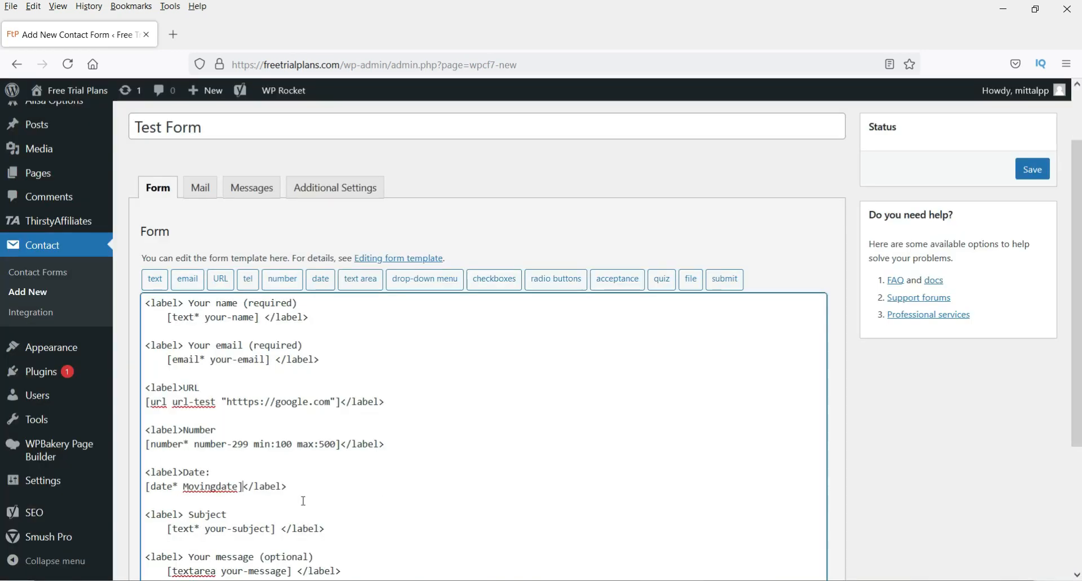
- Paste a second copy of the Date block below the first, removing the extra blank line
left_click_drag(287, 487, 143, 466)
key("ctrl+c")
left_click(319, 488)
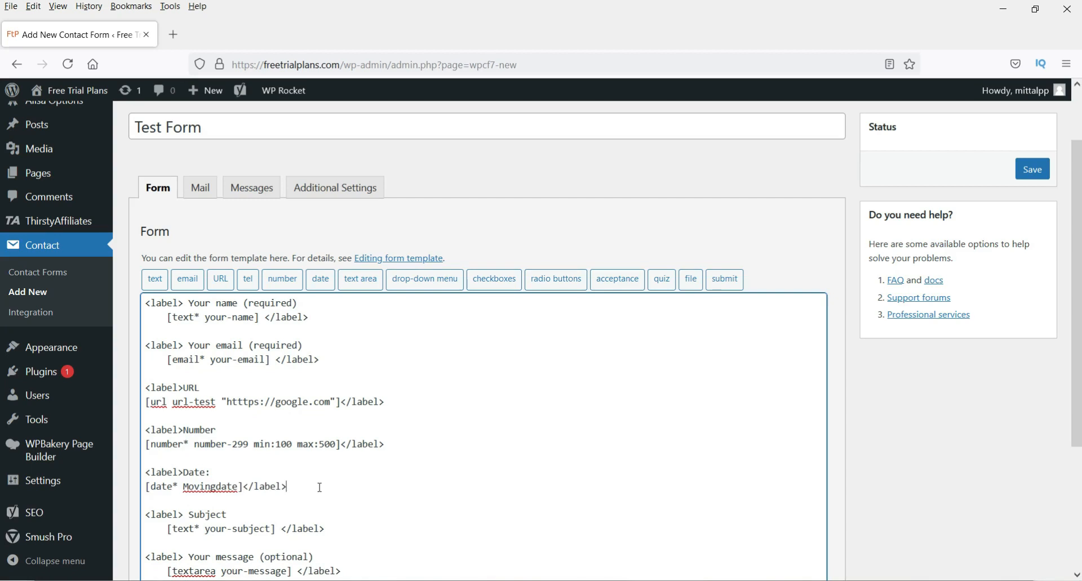
key("Return")
key("Return")
key("Return")
key("ctrl+v")
scroll(222, 519, "down", 1)
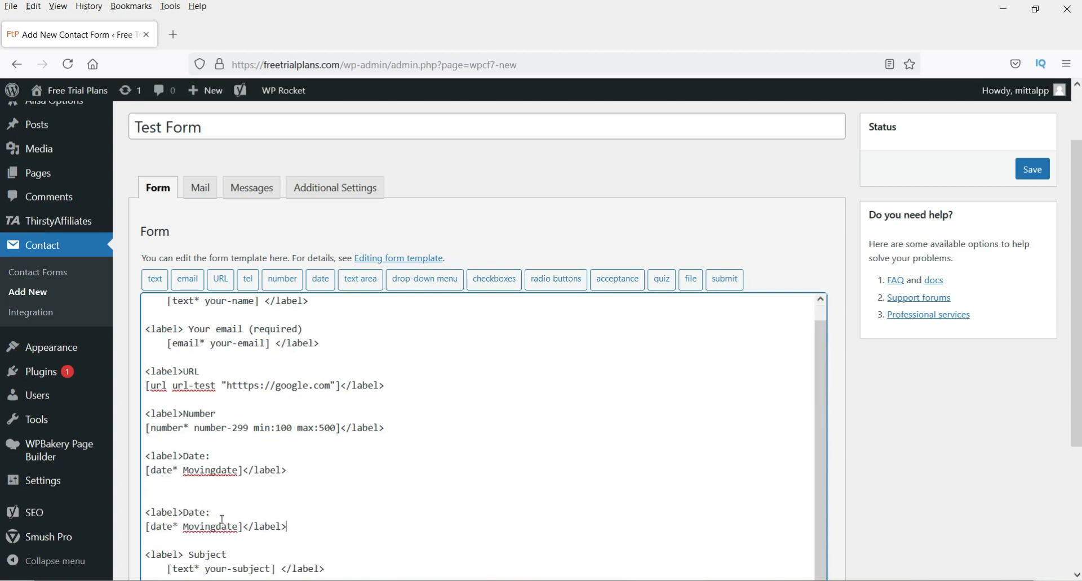
left_click(206, 500)
key("BackSpace")
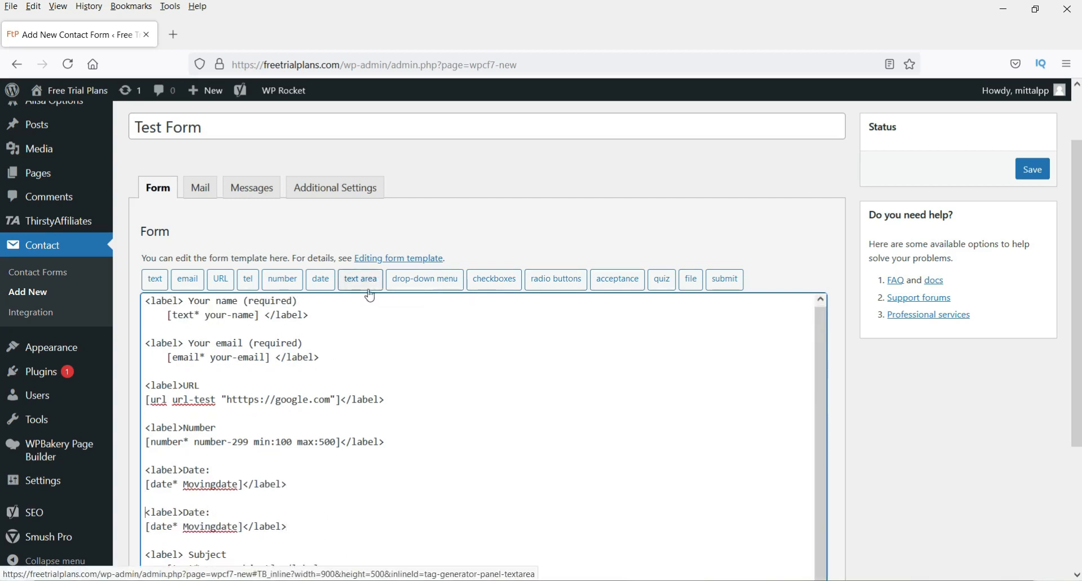
- Change the message tag to [textarea your-message x3]
scroll(276, 373, "down", 3)
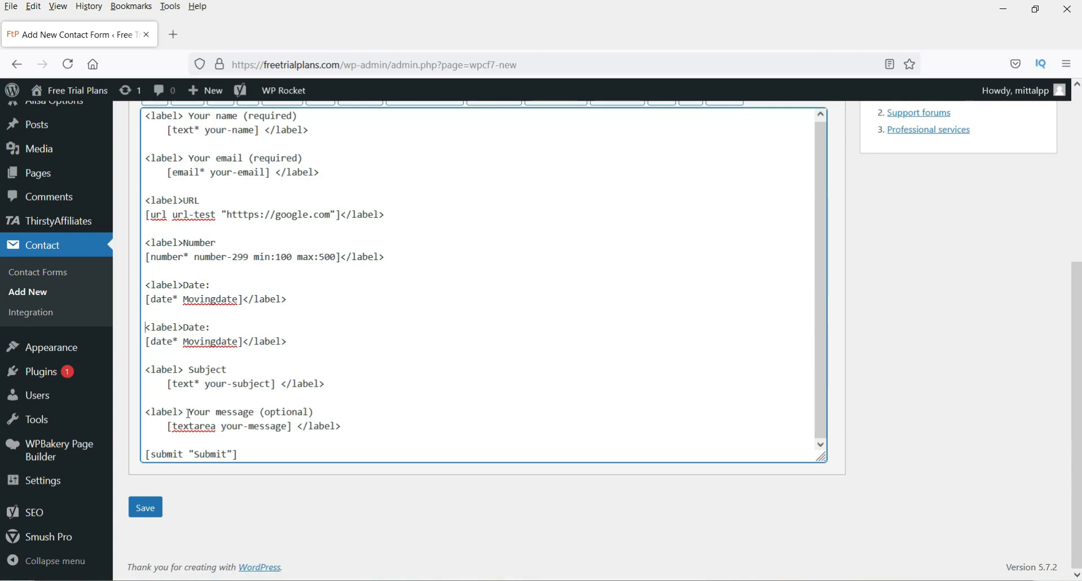
left_click_drag(175, 426, 221, 427)
left_click(287, 427)
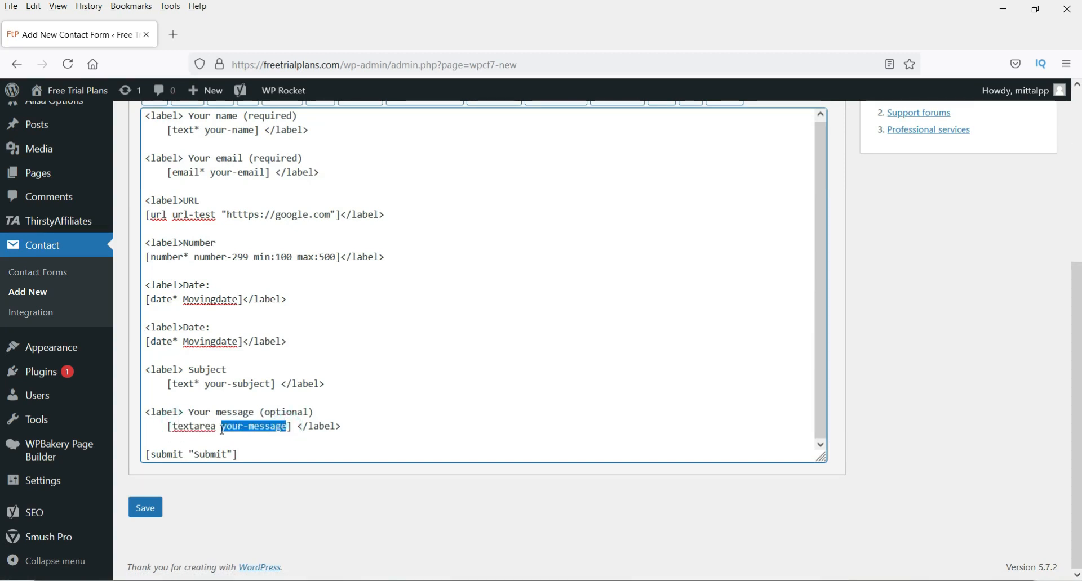
left_click(271, 446)
left_click(284, 429)
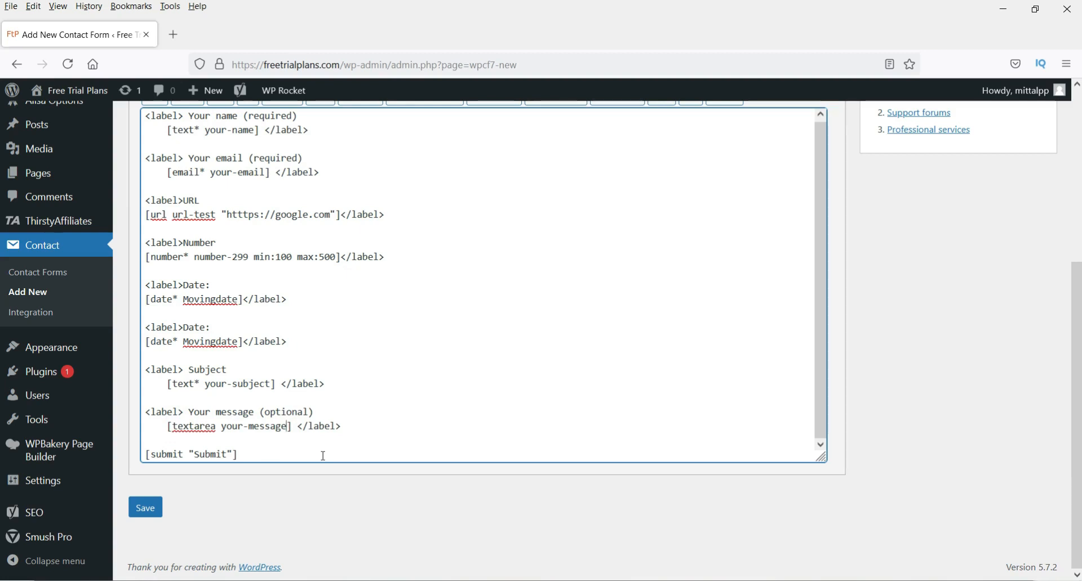
type("x3")
left_click(401, 427)
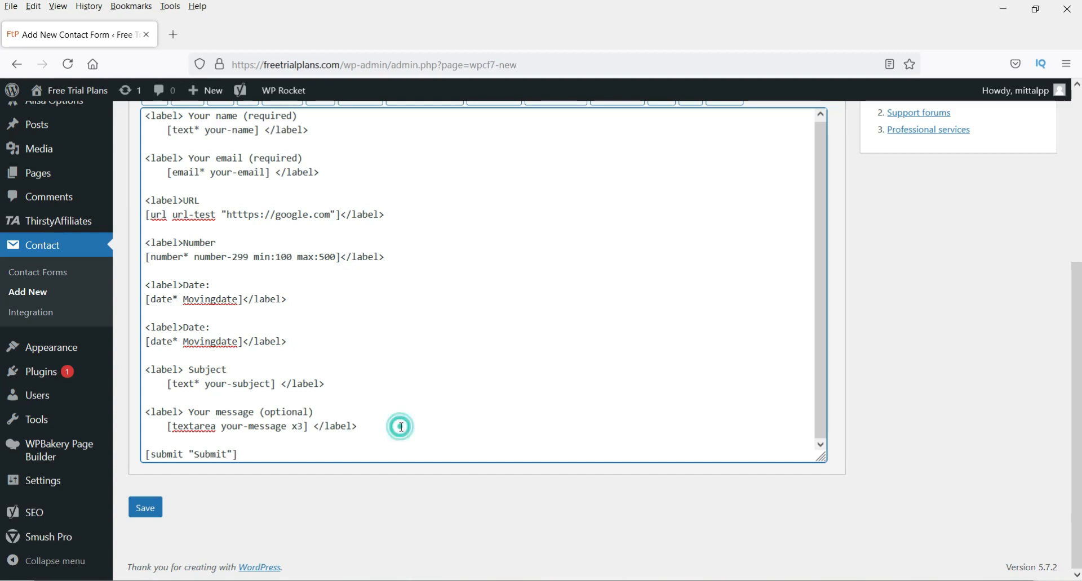
left_click(314, 340)
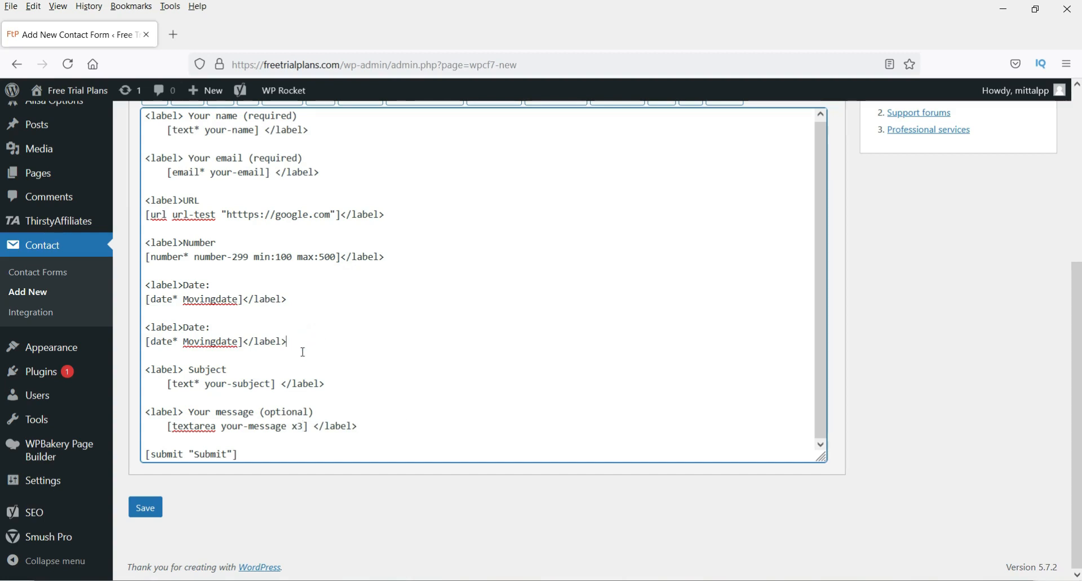
scroll(361, 248, "up", 3)
scroll(426, 248, "down", 3)
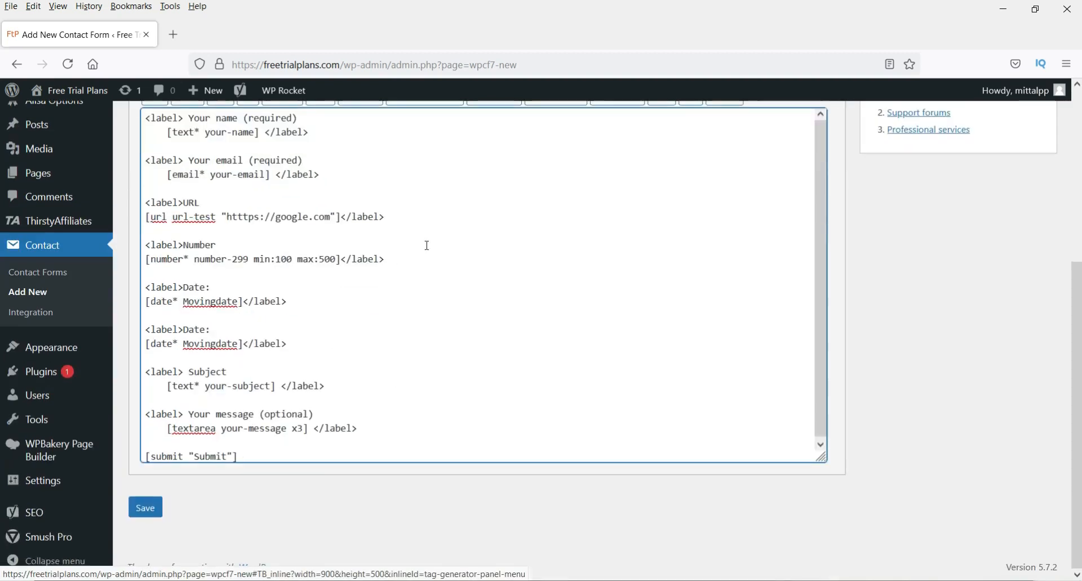
left_click(346, 385)
- Delete the Subject block and add an empty 'Check box:' label block in its place
left_click_drag(327, 386, 138, 376)
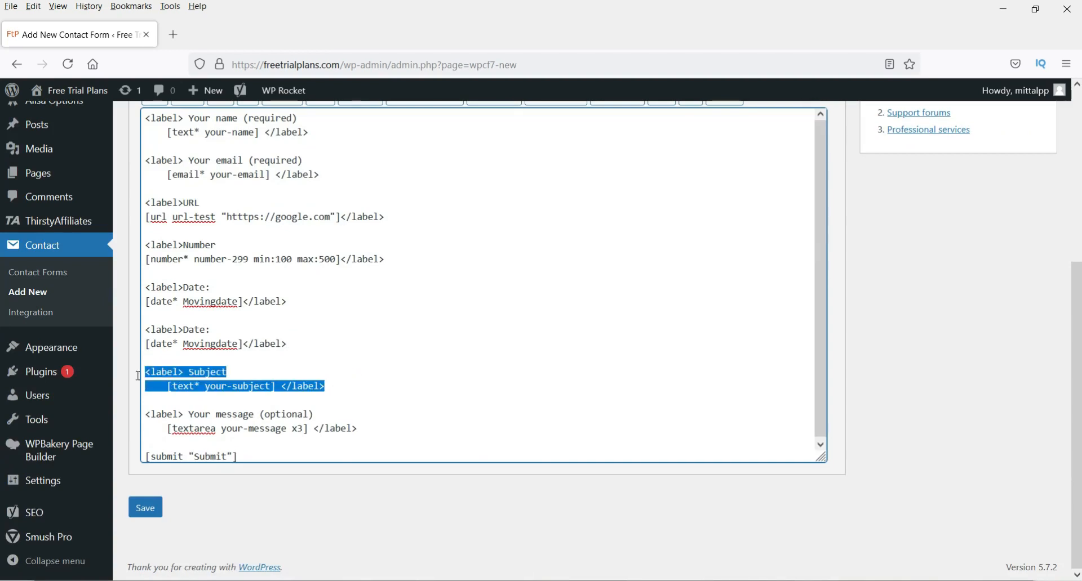
key("BackSpace")
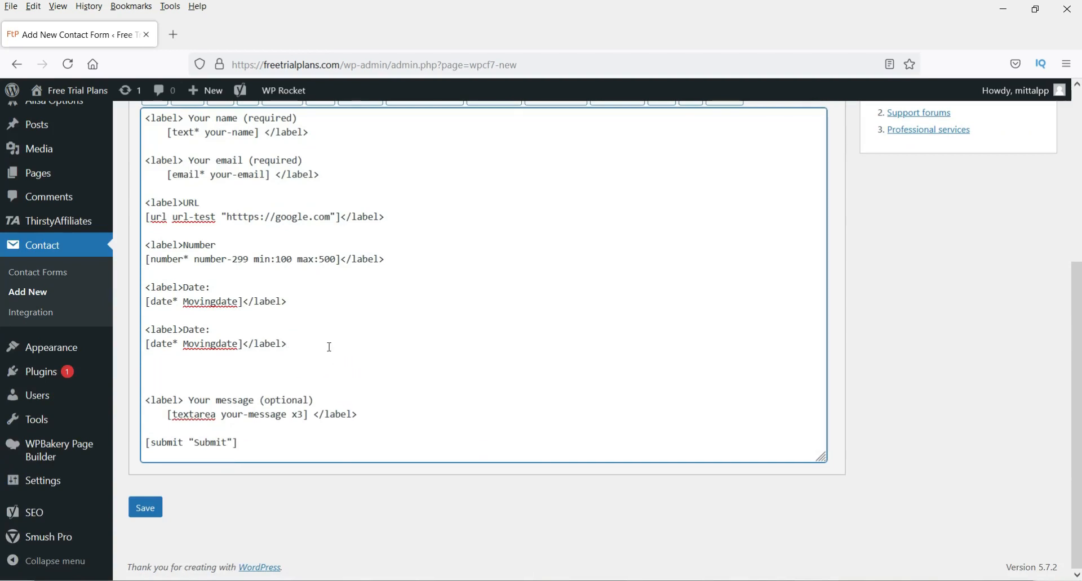
left_click_drag(326, 346, 144, 328)
key("ctrl+c")
left_click(187, 366)
key("ctrl+v")
left_click_drag(182, 372, 241, 387)
key("BackSpace")
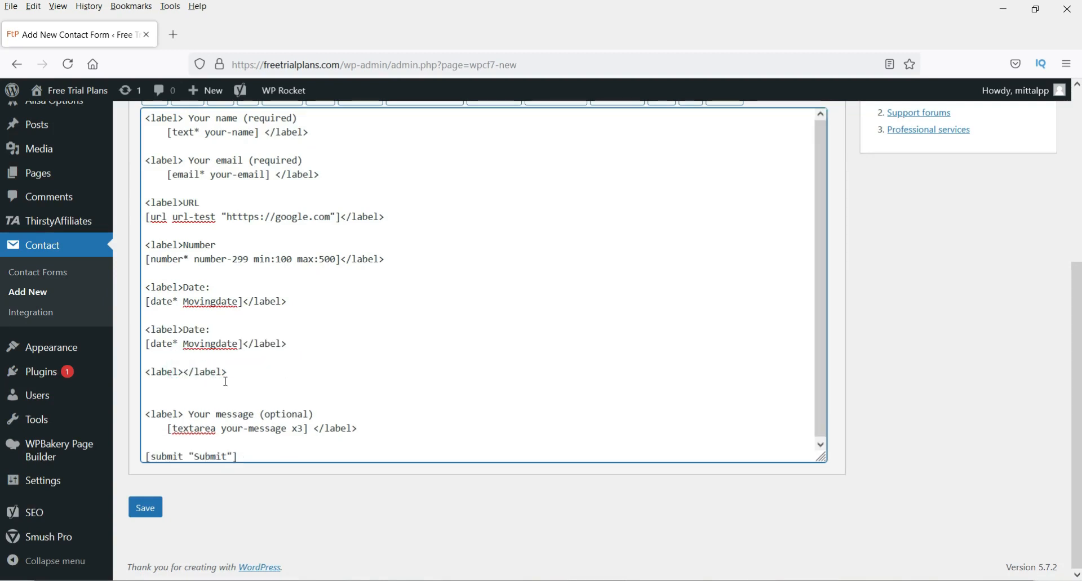
type("Check box:")
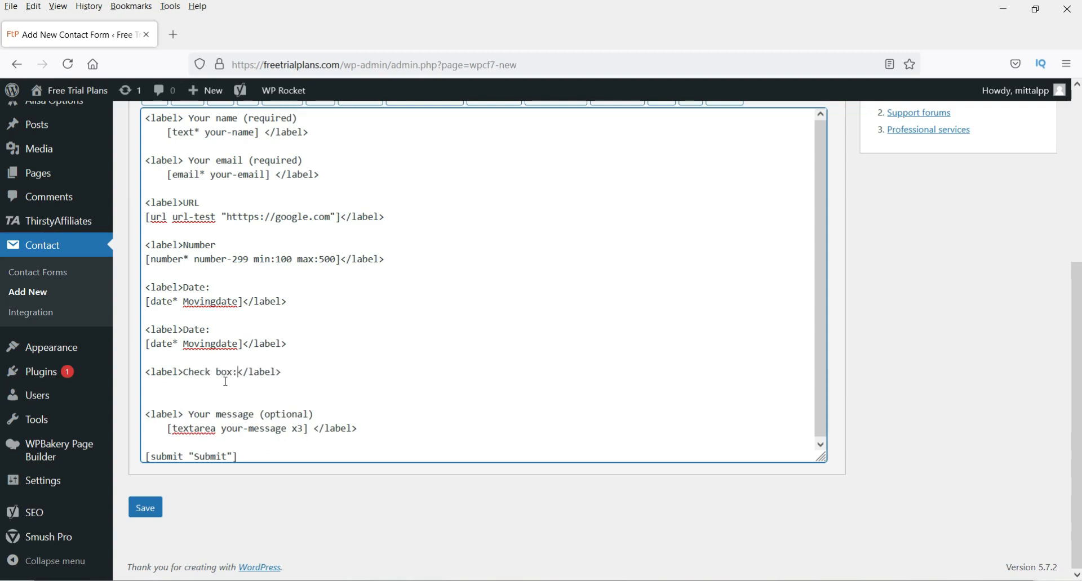
key("Return")
scroll(559, 323, "up", 2)
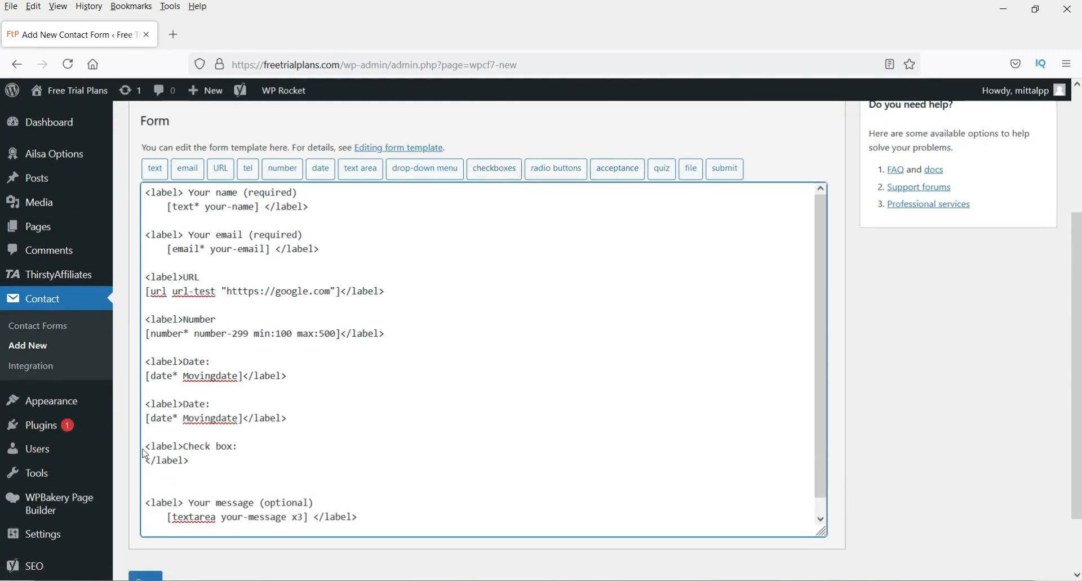
- Insert a required checkbox group named select-option with options Jim, James, Williams and Mark
left_click(505, 171)
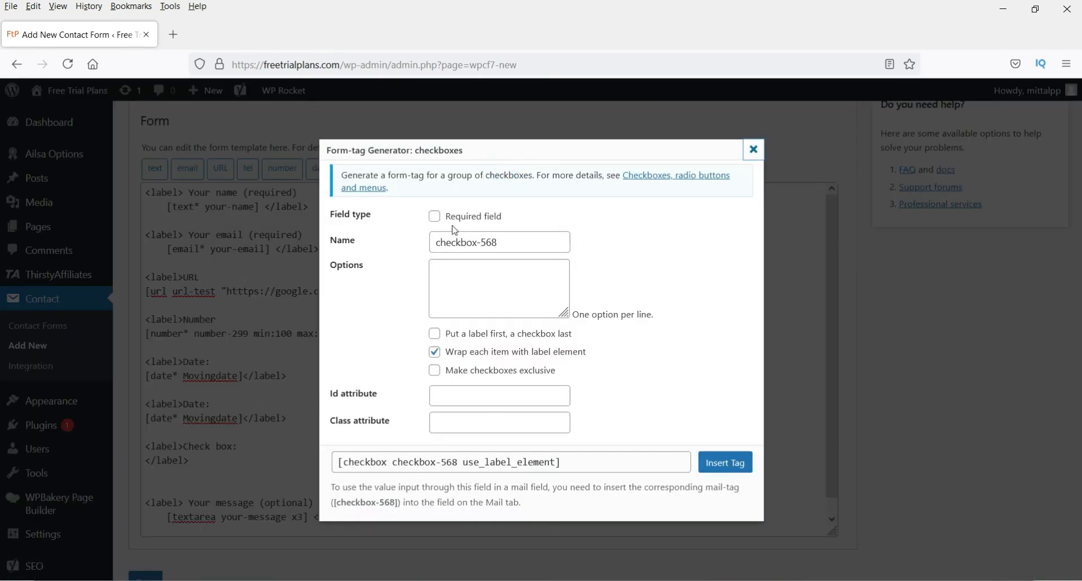
left_click(436, 217)
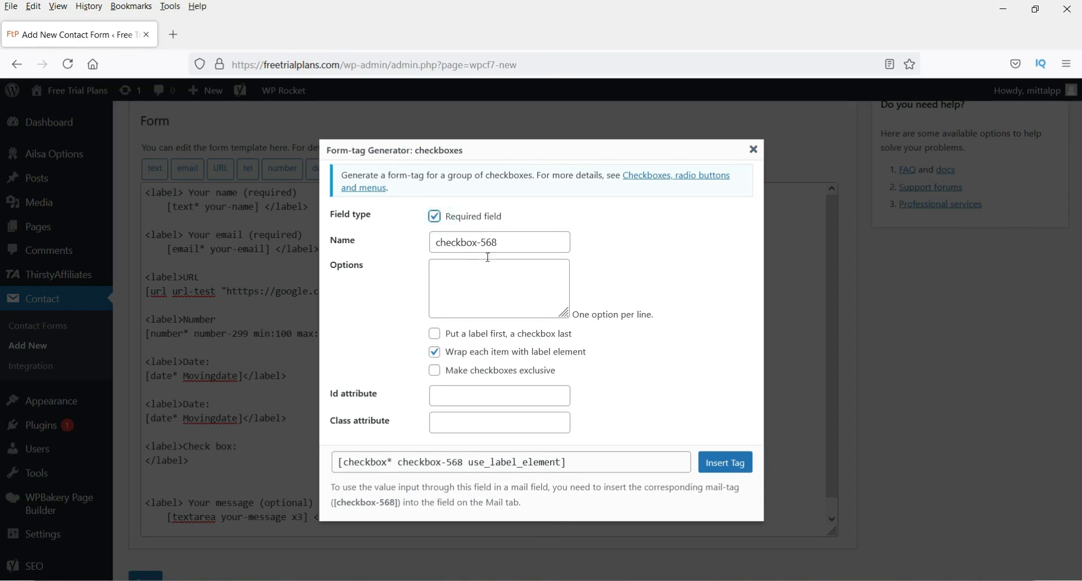
triple_click(519, 244)
type("sele")
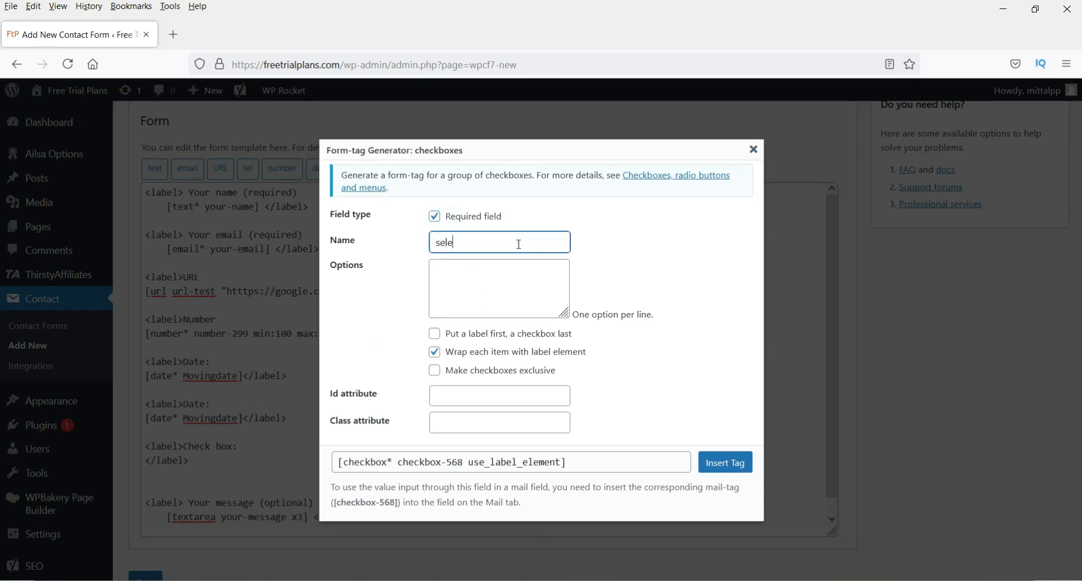
type("ct-option")
left_click(493, 272)
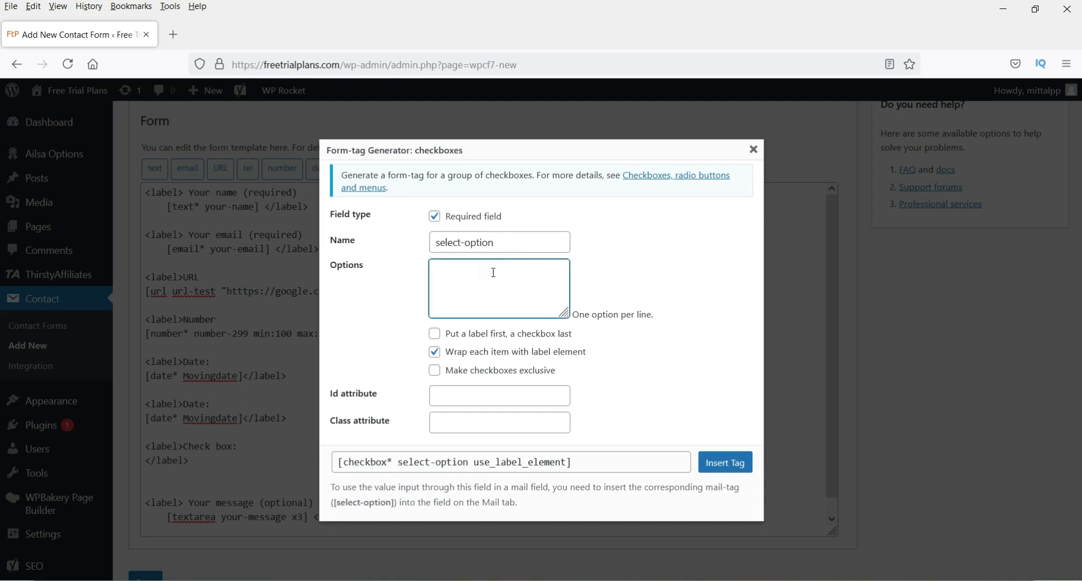
type("Jim ")
type("James")
key("Return")
type("Williams")
key("Return")
type("MA")
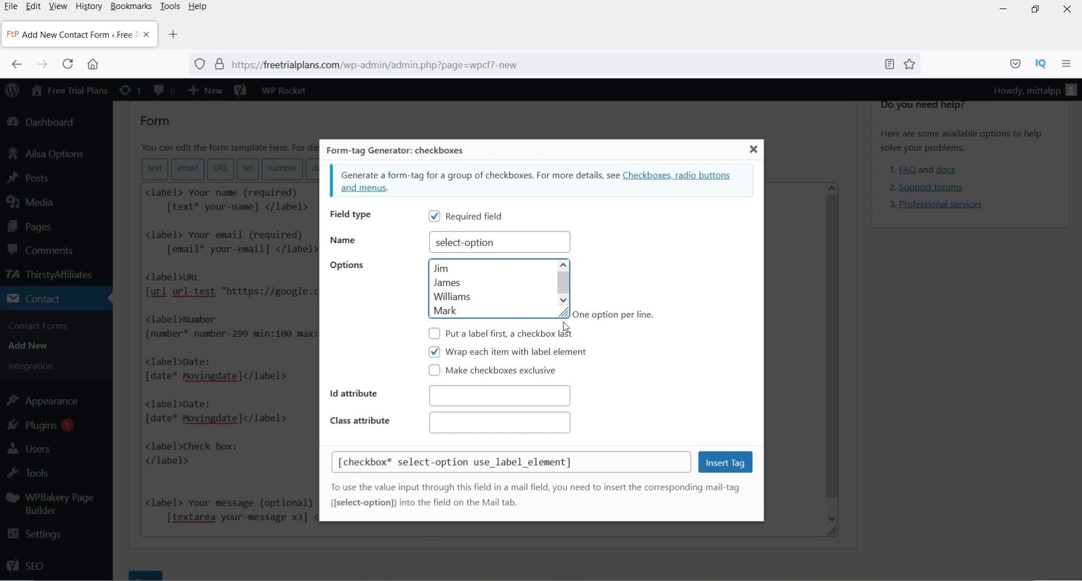
left_click(637, 425)
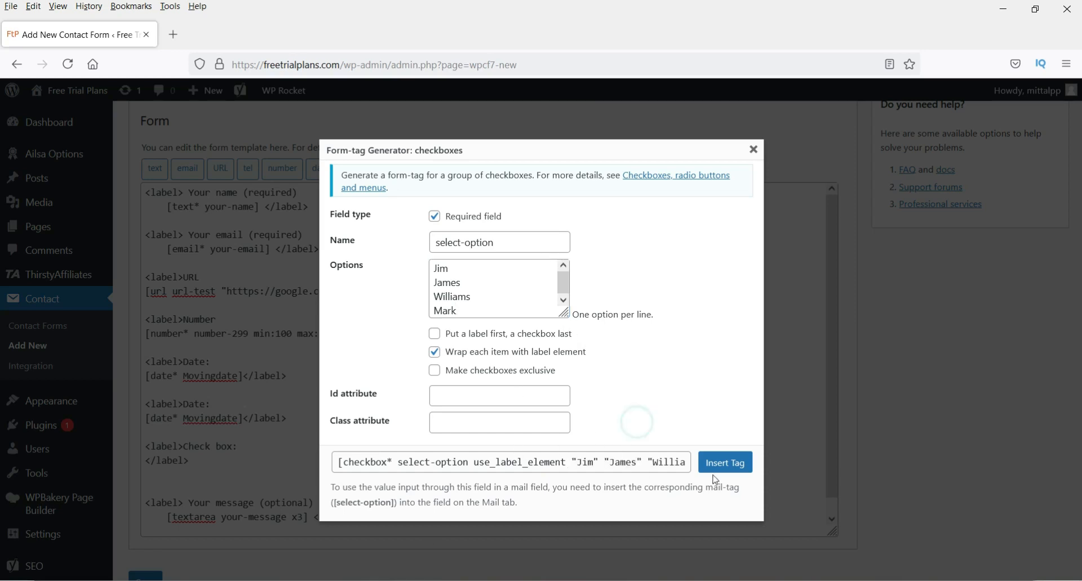
left_click(723, 463)
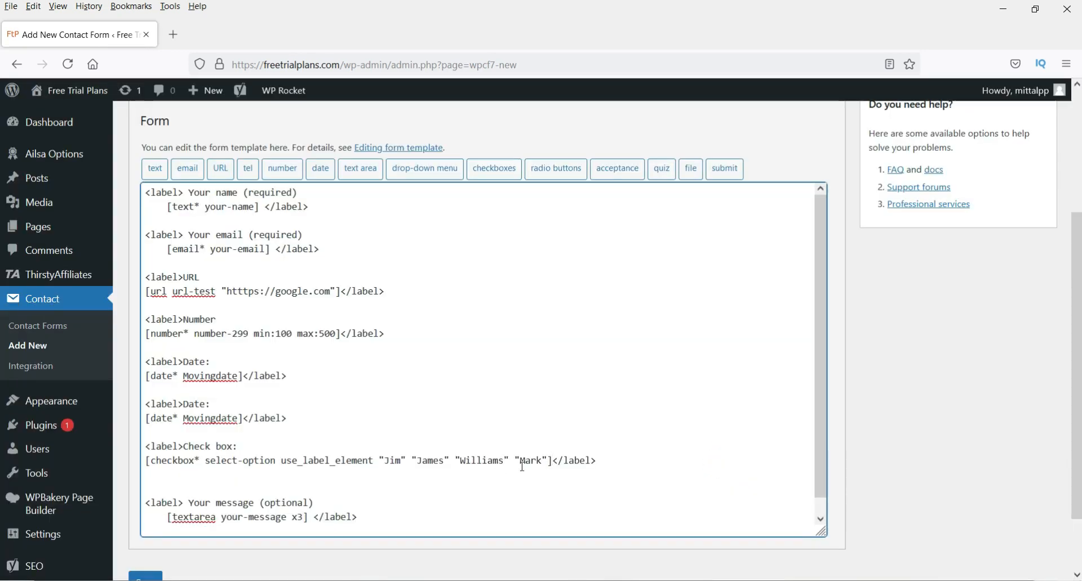
- Paste a copy of the Date label block below the checkboxes and relabel it Radio:
left_click_drag(553, 461, 161, 447)
left_click(628, 474)
scroll(242, 417, "down", 1)
left_click_drag(197, 375, 248, 426)
key("ctrl+c")
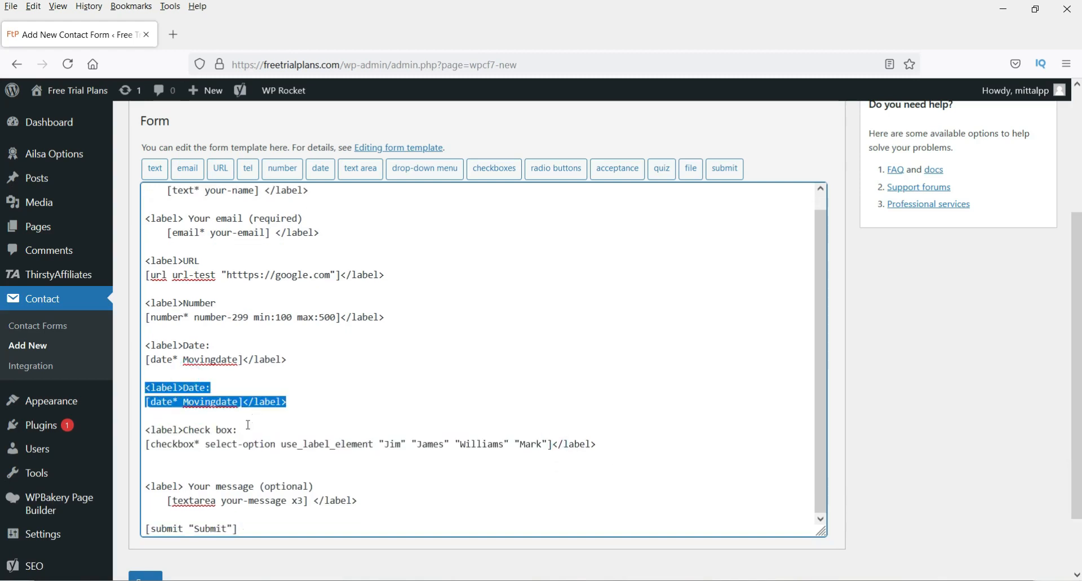
left_click(195, 455)
key("ctrl+v")
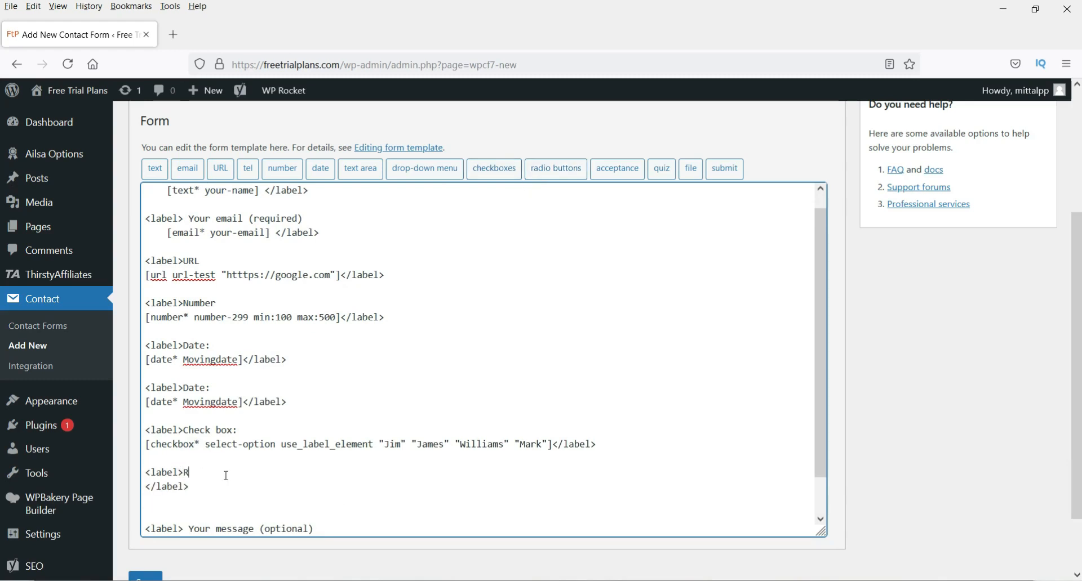
type("dio:")
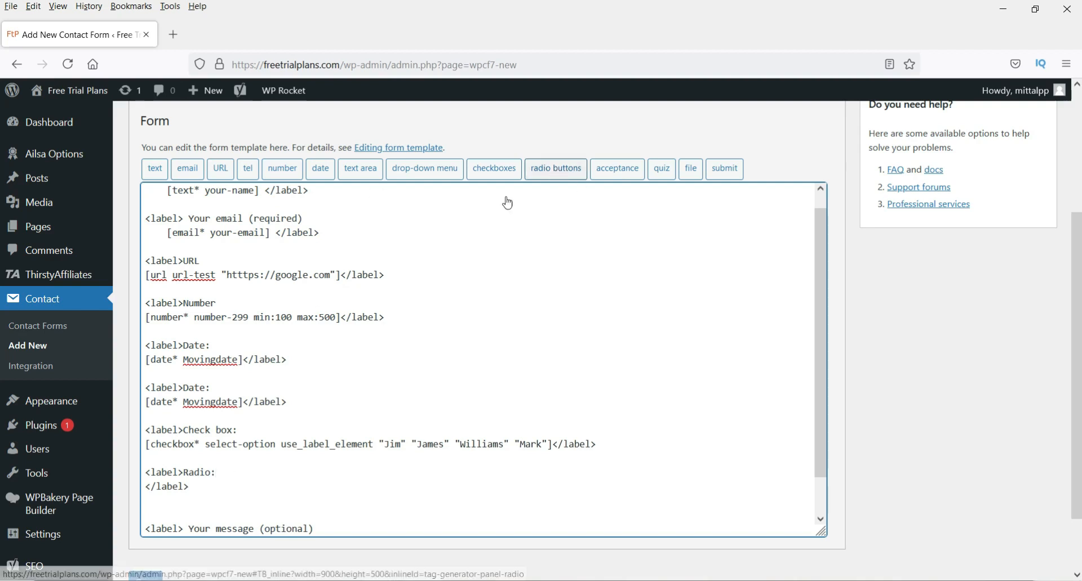
- Insert a radio group named radiooptions with options Aishwarya, Dipika, Madhuri and Anushka
left_click(564, 169)
triple_click(488, 220)
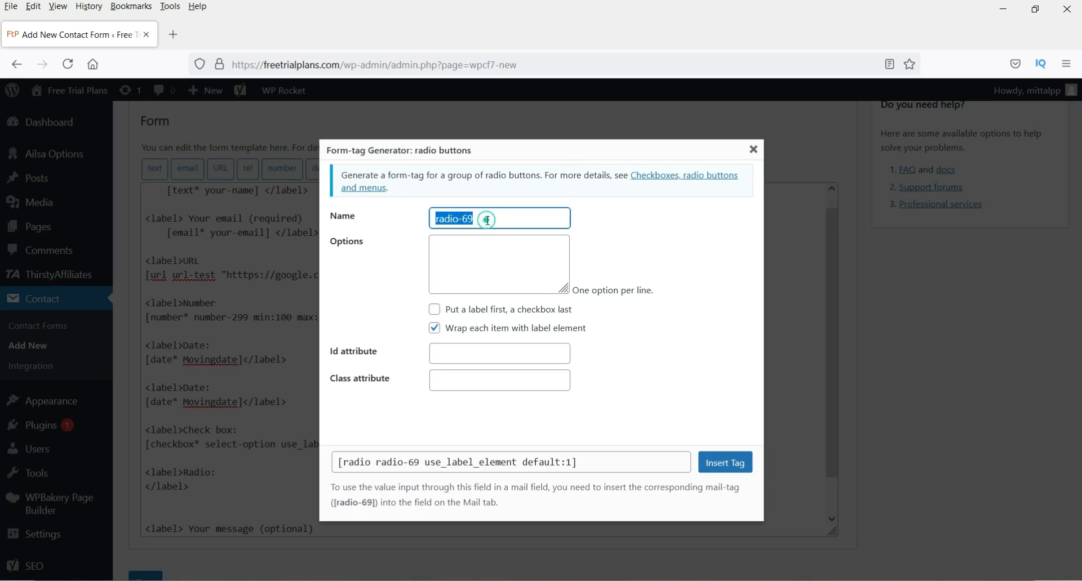
type("radiooptions")
left_click(483, 259)
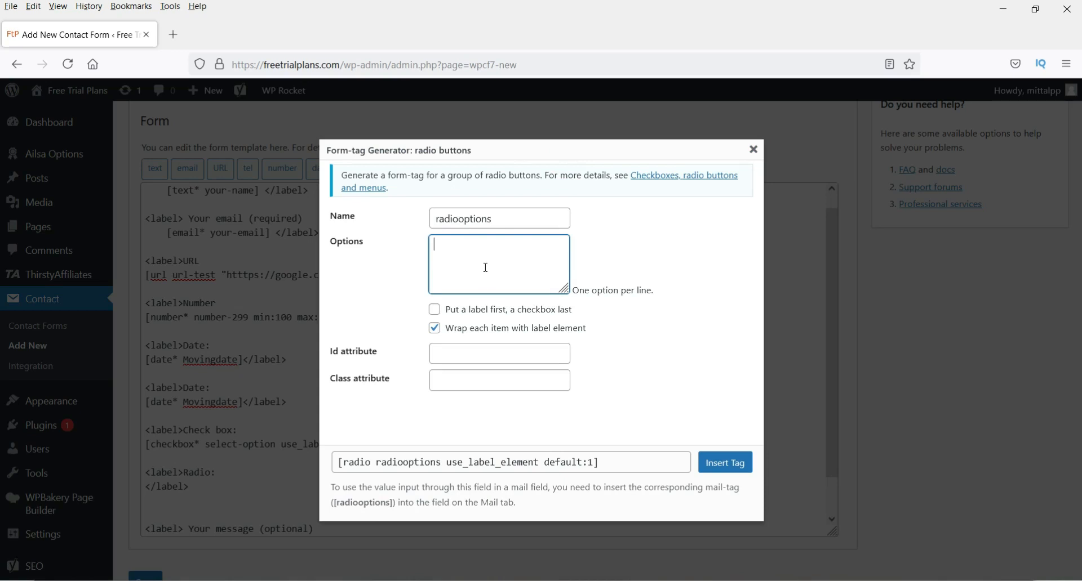
type("Aishwarya")
key("Return")
type("Dipika")
key("Return")
type("Madhu")
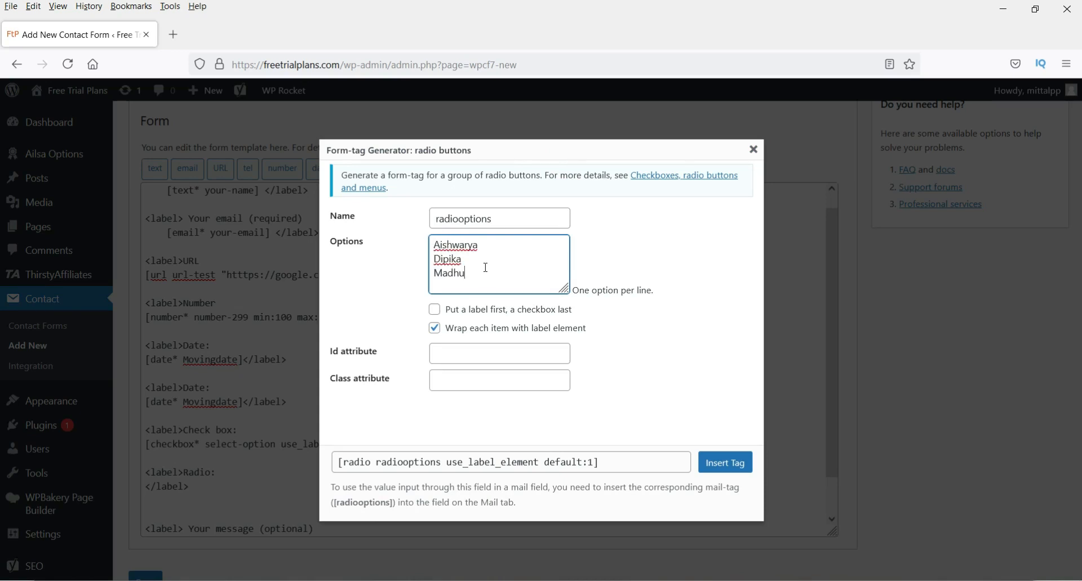
type("ri")
key("Return")
type("Anushka")
left_click(704, 380)
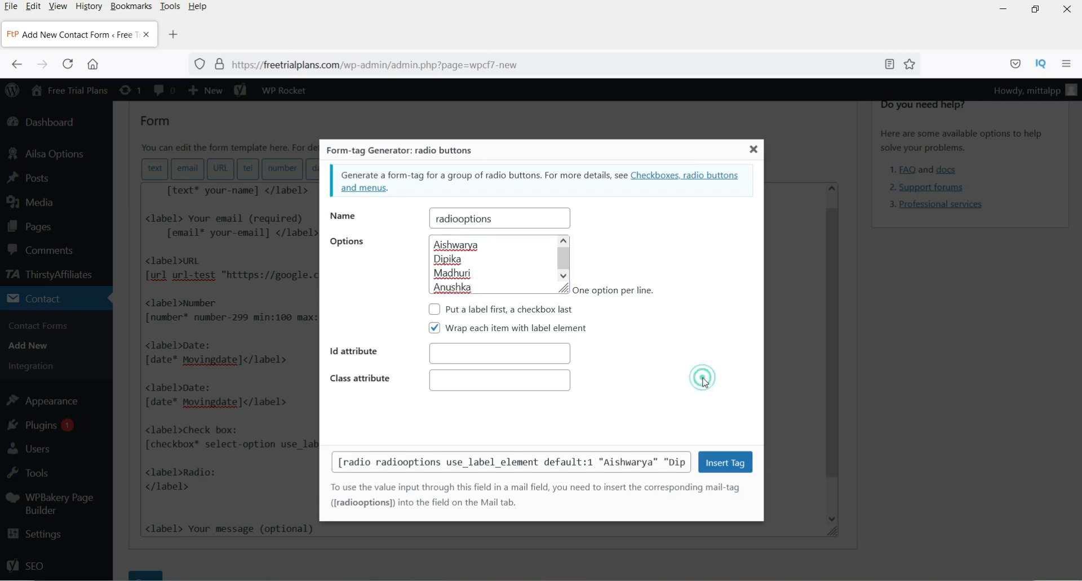
left_click(724, 466)
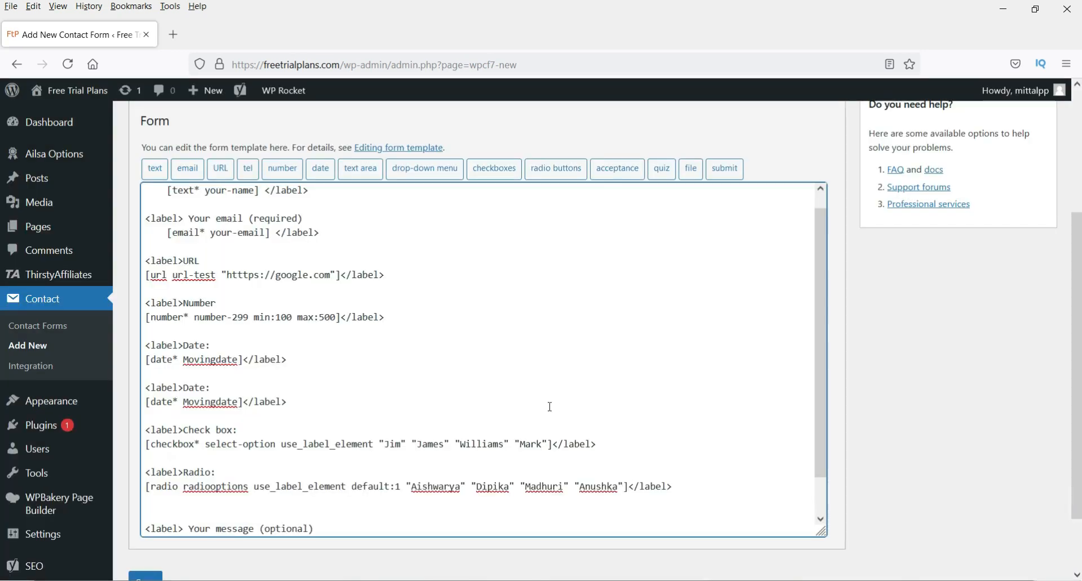
- Paste a copy of the Radio block above the submit line and relabel it Accept:
scroll(625, 239, "down", 1)
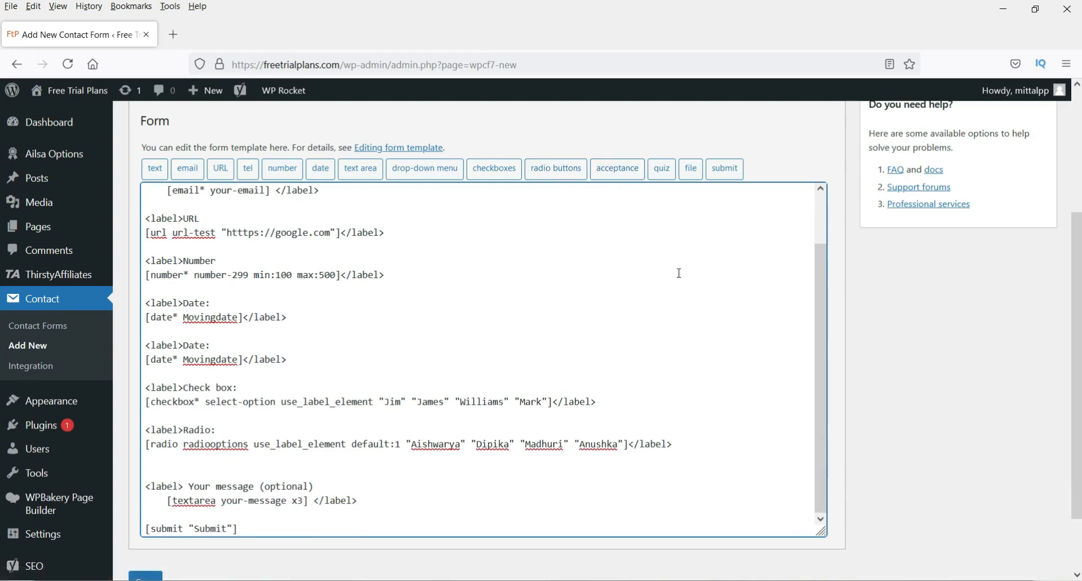
left_click_drag(163, 418, 204, 462)
key("ctrl+c")
left_click(179, 515)
key("ctrl+v")
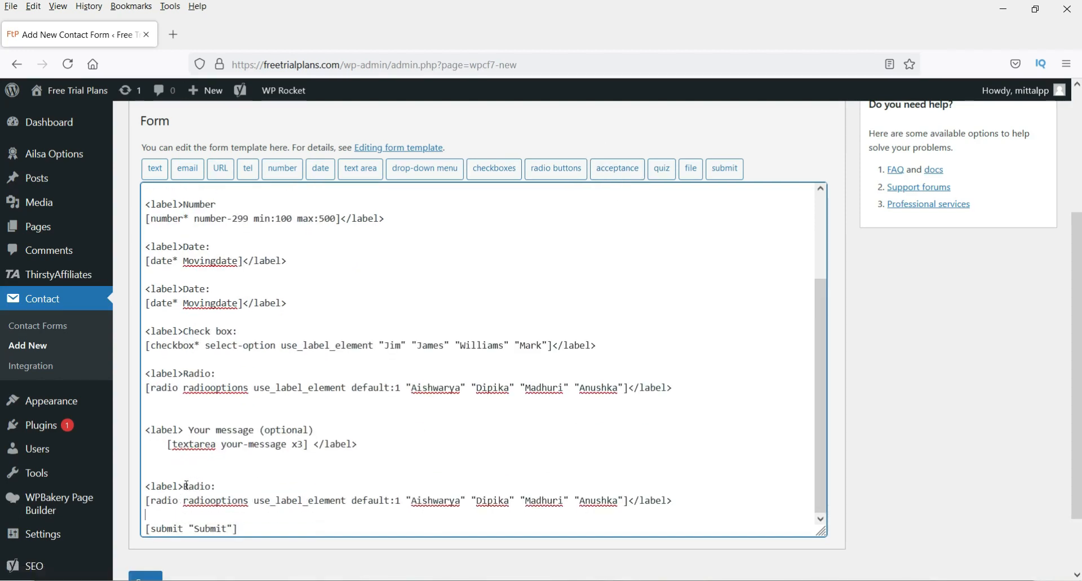
left_click_drag(184, 486, 631, 501)
key("BackSpace")
type("Accept:")
key("Return")
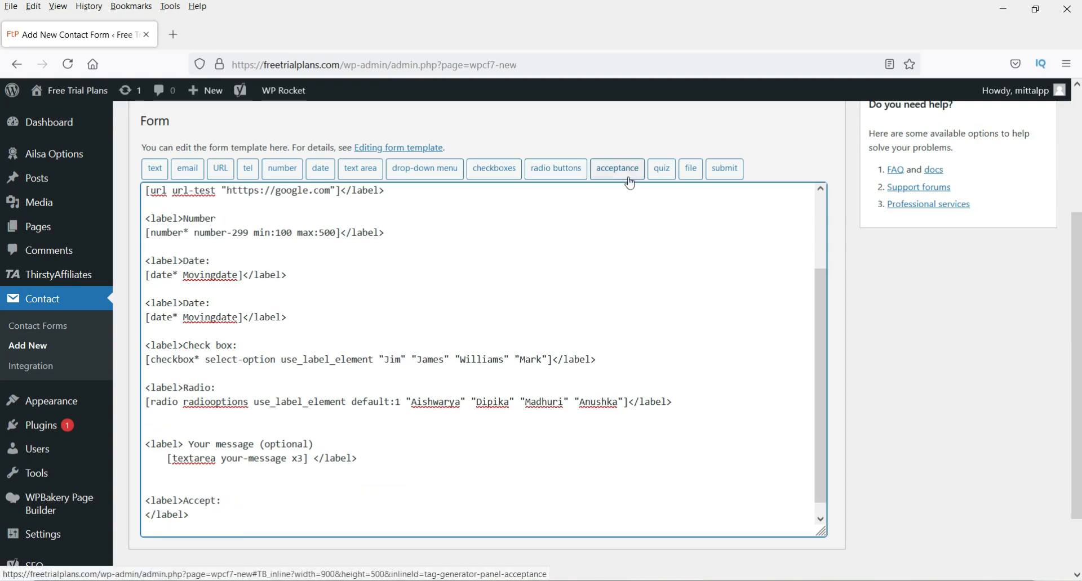
scroll(619, 137, "down", 2)
scroll(620, 137, "up", 5)
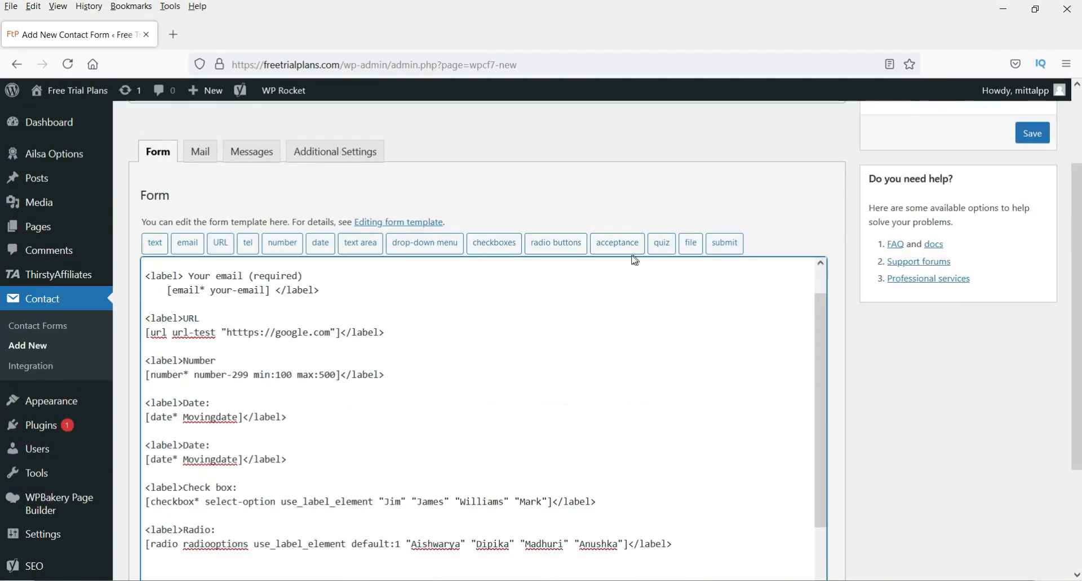
- Insert an acceptance checkbox named accept reading 'Please accept al terms.'
left_click(629, 243)
triple_click(466, 204)
type("accept")
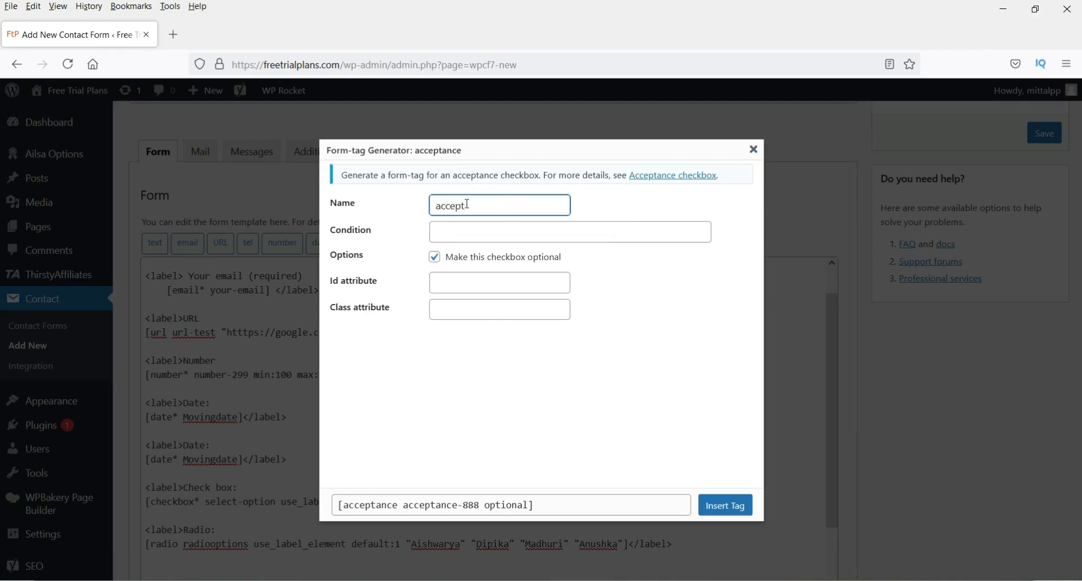
left_click(624, 354)
left_click(489, 226)
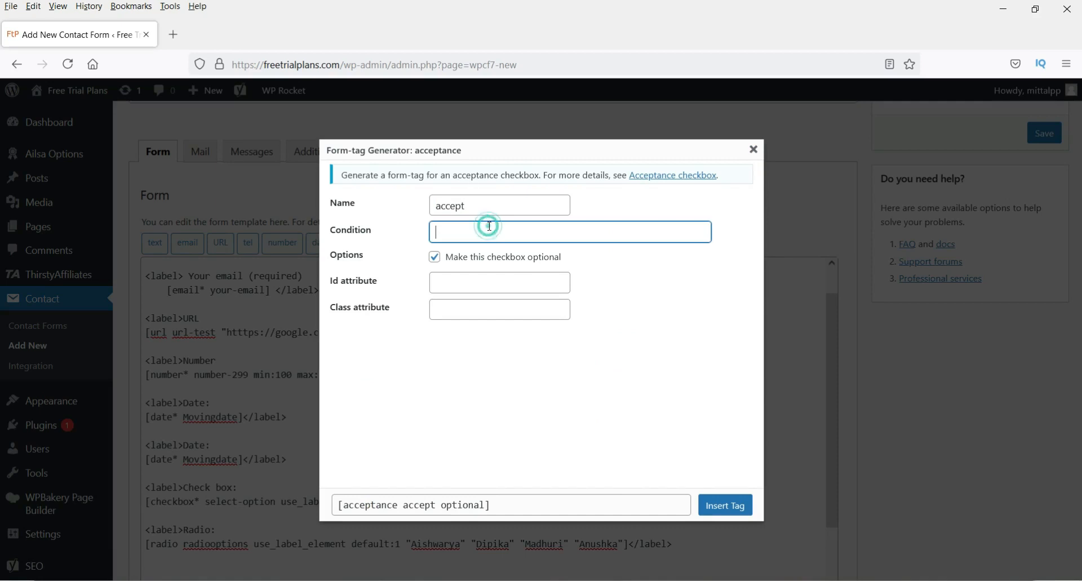
type("Please acces")
type("t al terms.")
left_click(558, 428)
left_click(726, 506)
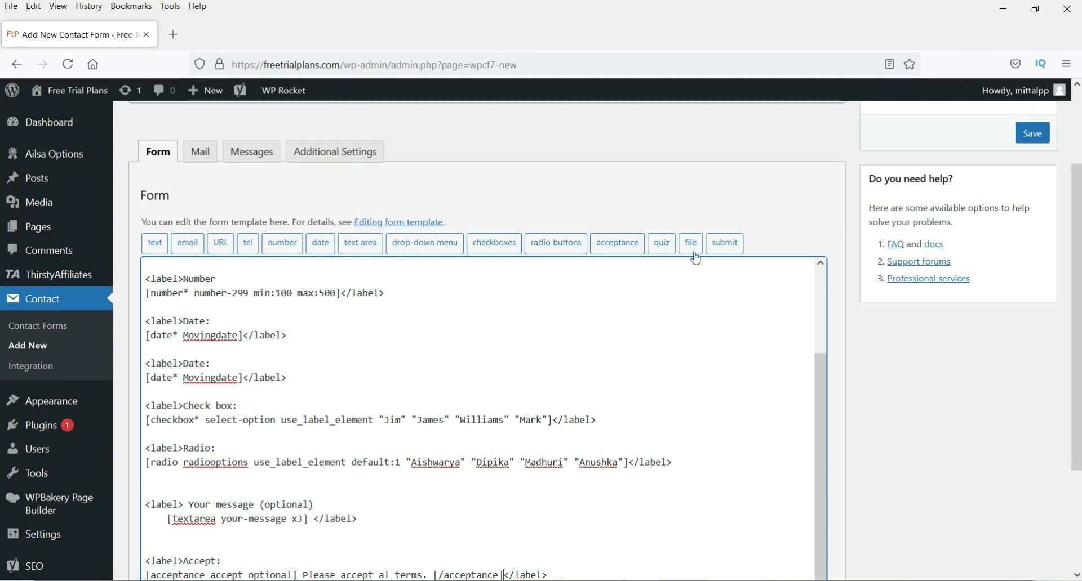
- Remove the extra blank line above the message field
scroll(208, 360, "down", 3)
left_click(201, 342)
key("BackSpace")
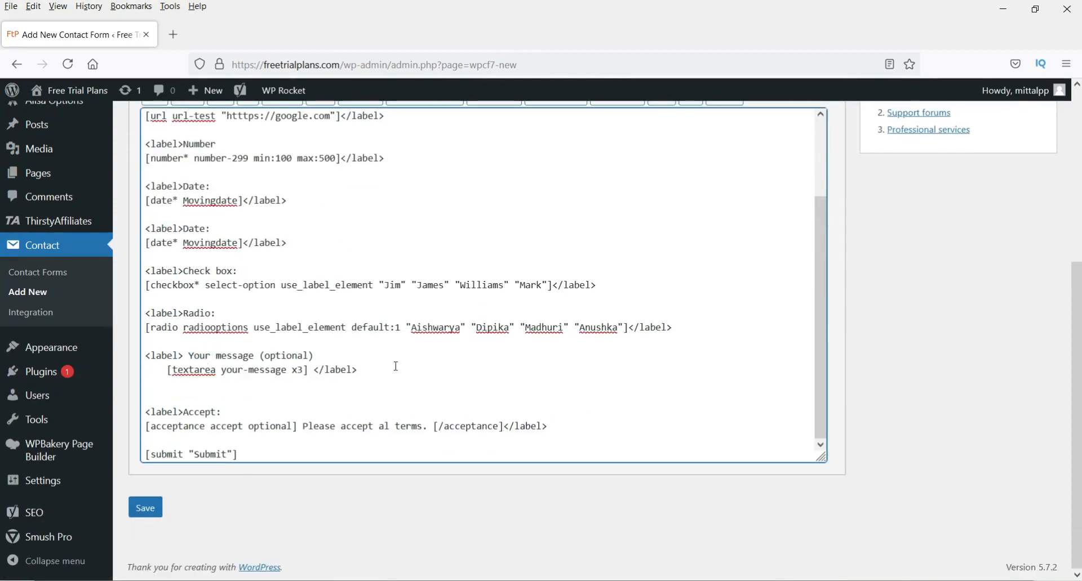
scroll(848, 225, "up", 4)
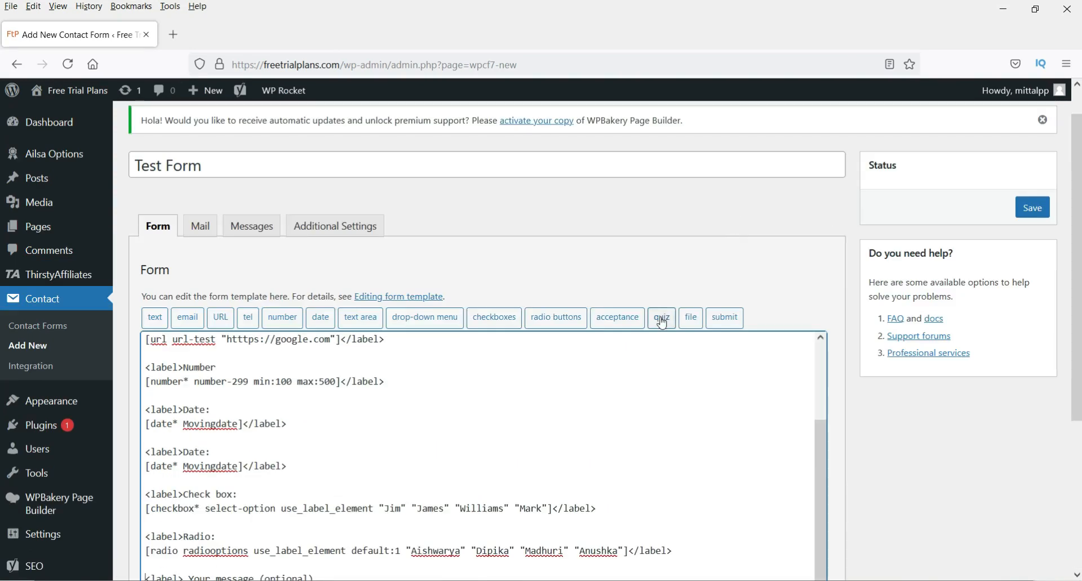
scroll(973, 430, "down", 5)
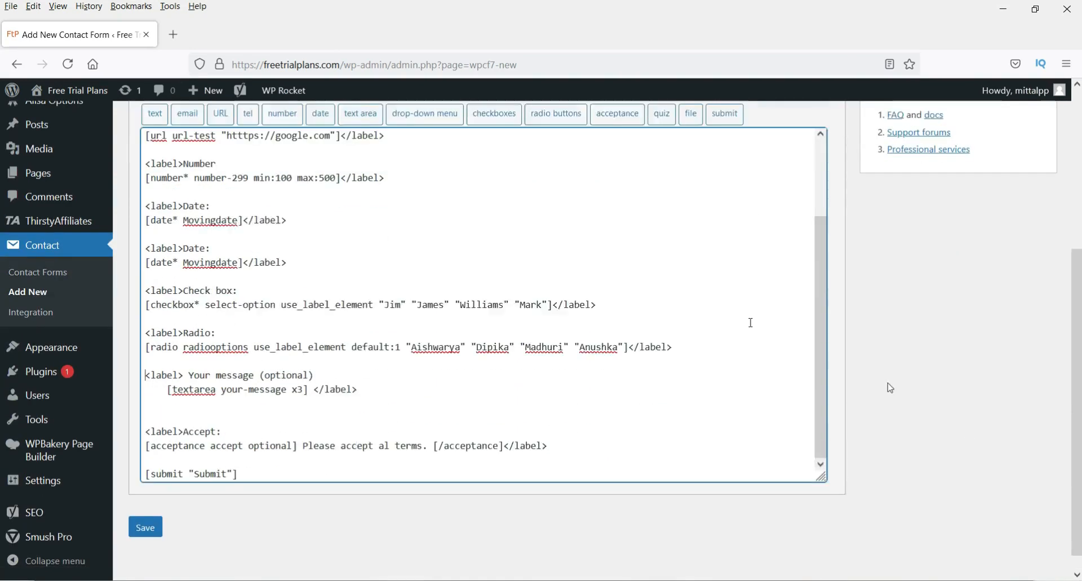
scroll(680, 126, "up", 1)
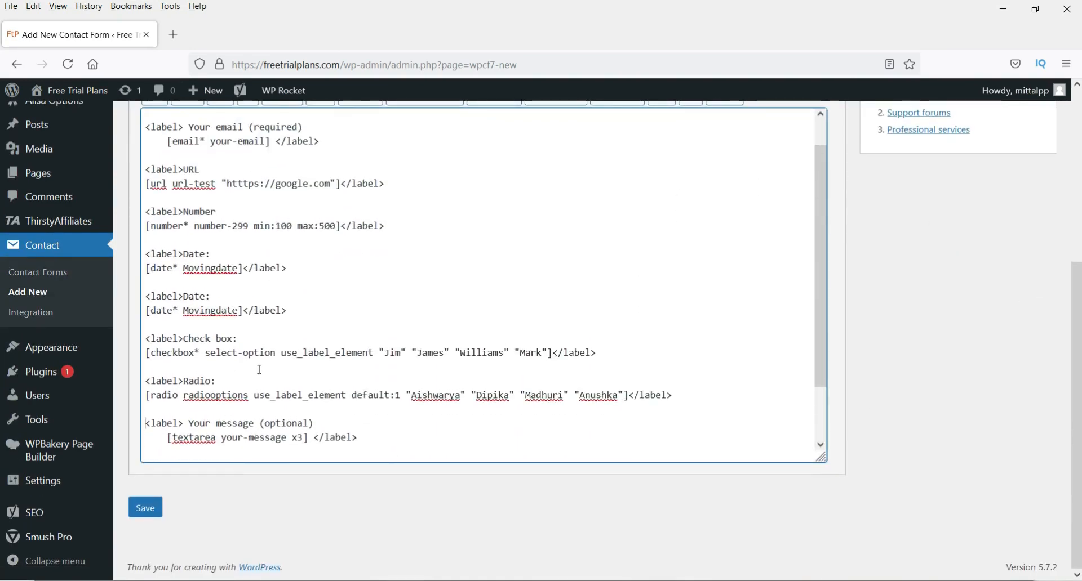
scroll(259, 370, "down", 2)
- Duplicate the Radio block below itself, rename it File:, and delete its radio tag
left_click(173, 302)
key("shift+Down")
key("shift+Down")
key("shift+Down")
key("ctrl+c")
left_click(200, 343)
key("ctrl+v")
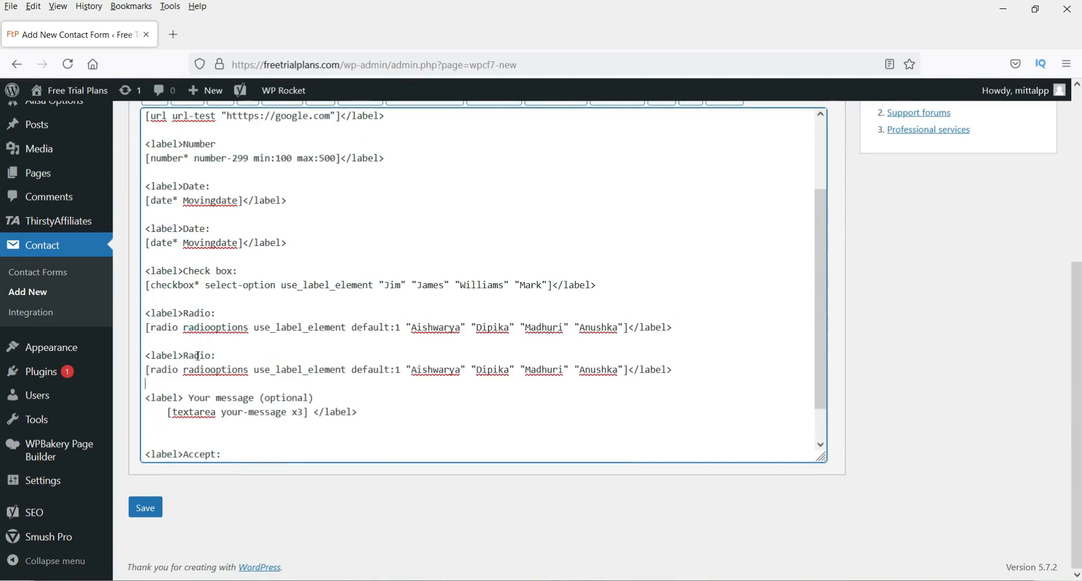
double_click(197, 356)
type("File")
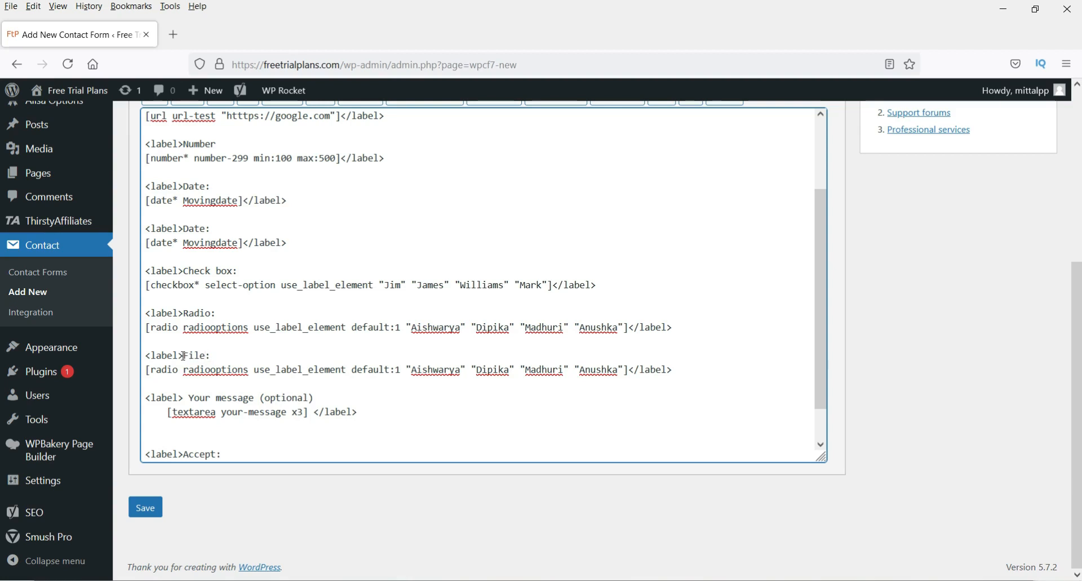
left_click_drag(630, 372, 126, 369)
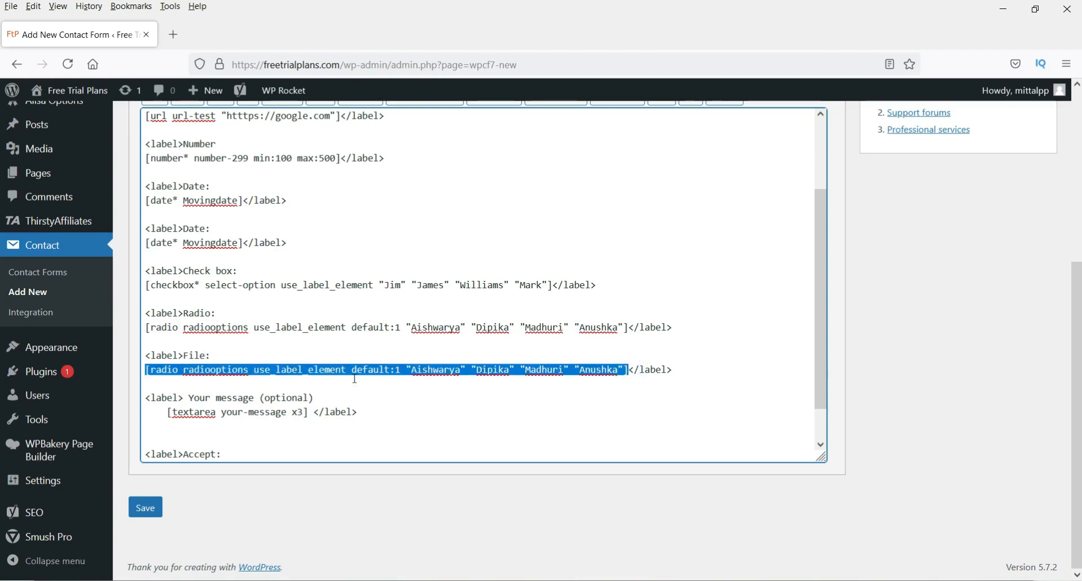
key("BackSpace")
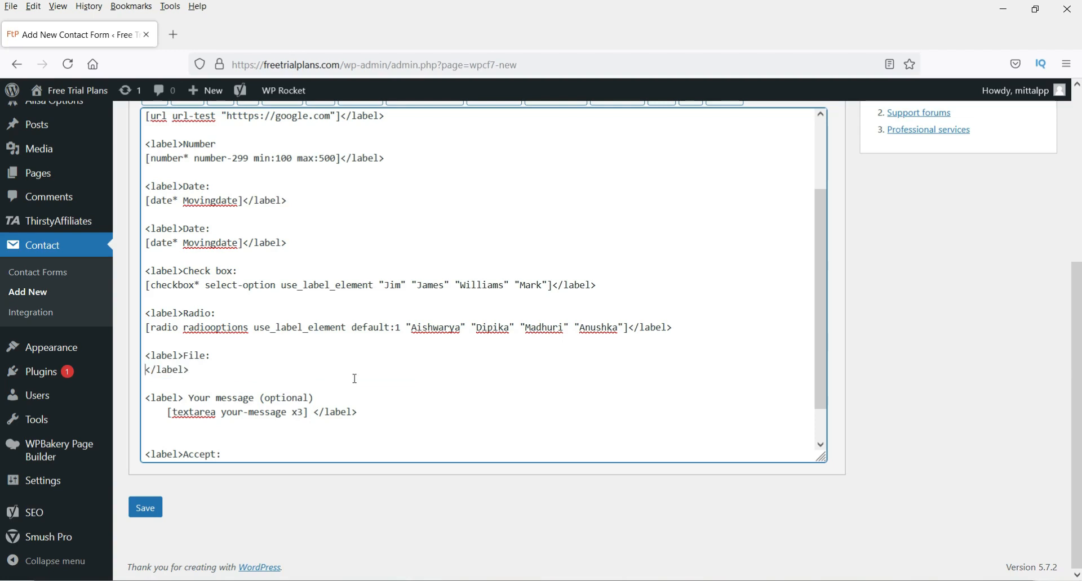
scroll(927, 379, "up", 3)
- Insert the file upload tag [file file-946] into the File: label with default size and type limits
left_click(691, 244)
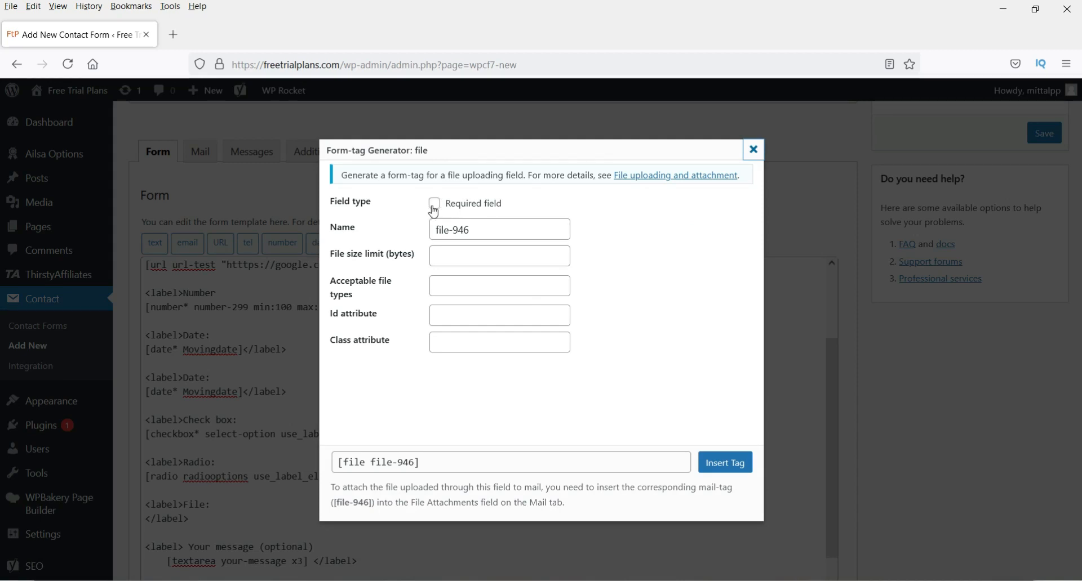
left_click(457, 256)
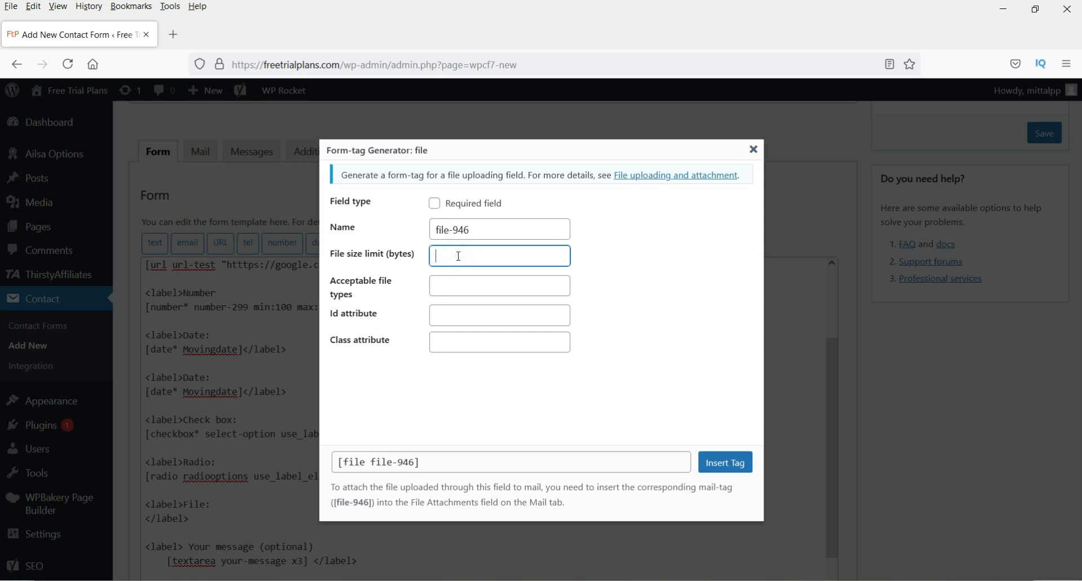
left_click(432, 286)
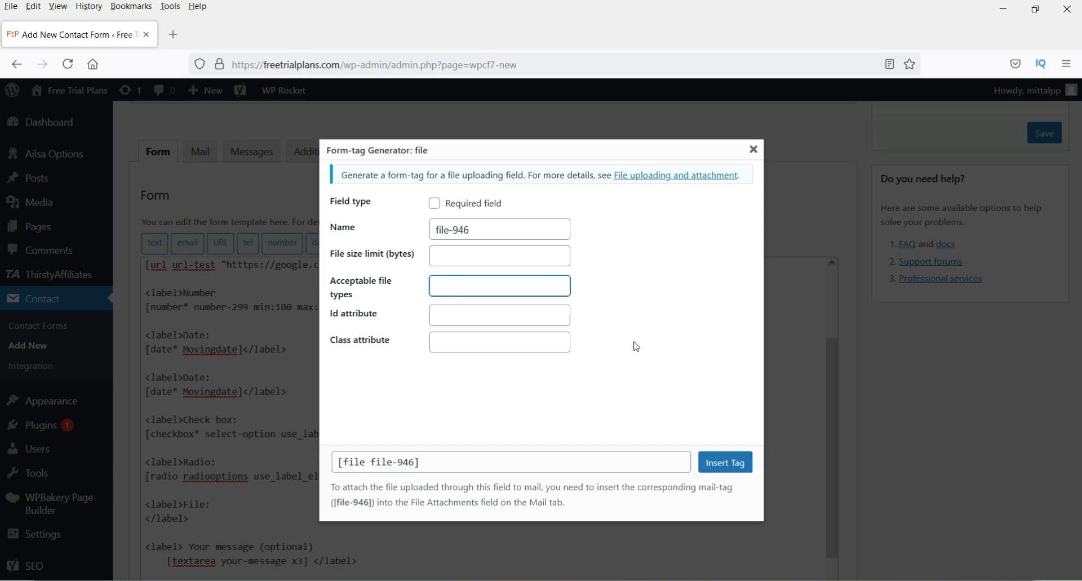
left_click(725, 463)
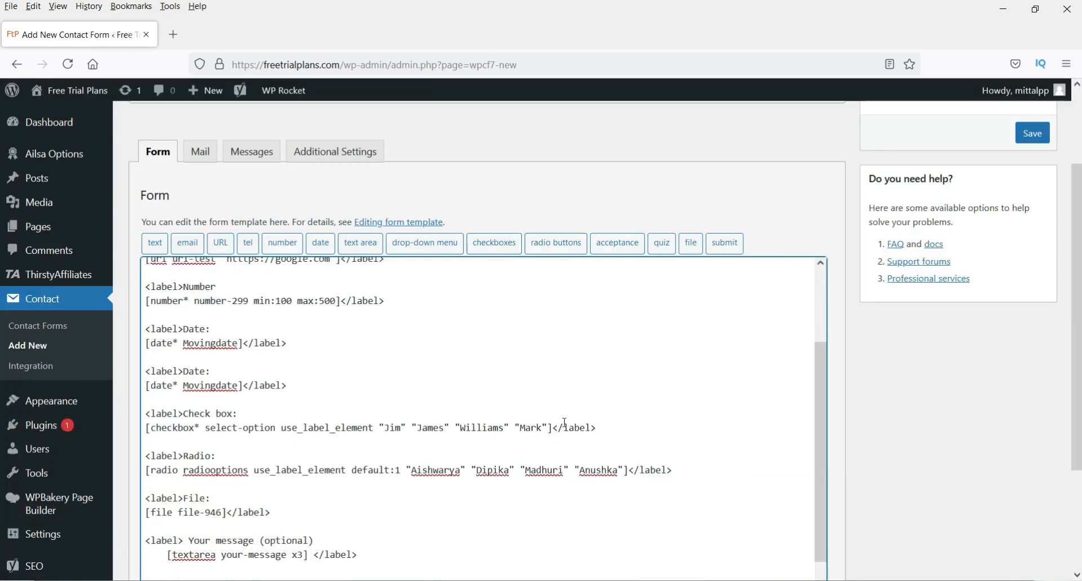
scroll(564, 422, "down", 5)
- Save Test Form, which receives shortcode id 2613 and flags one configuration error
left_click(216, 397)
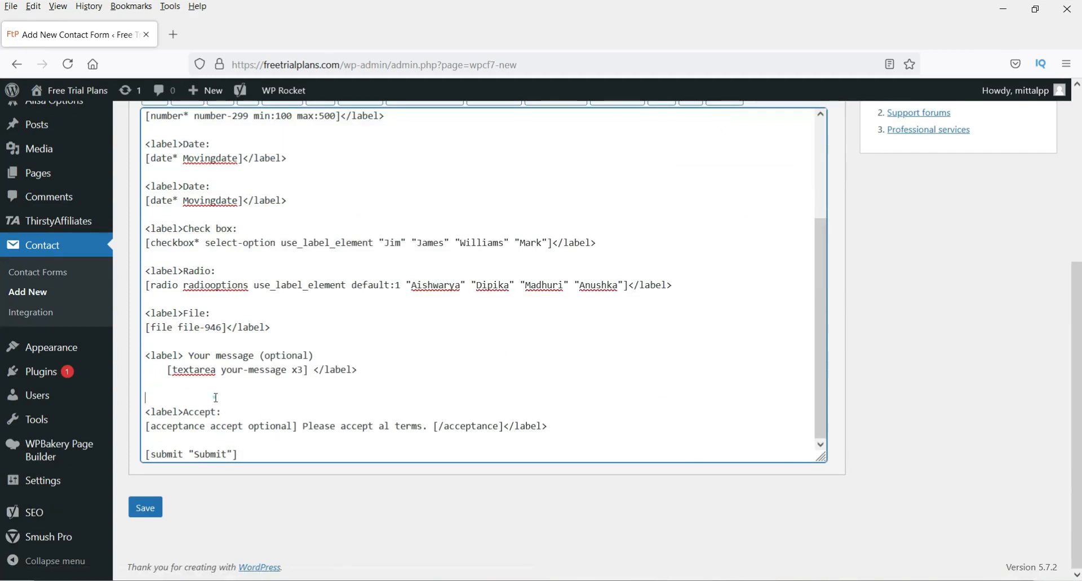
triple_click(239, 456)
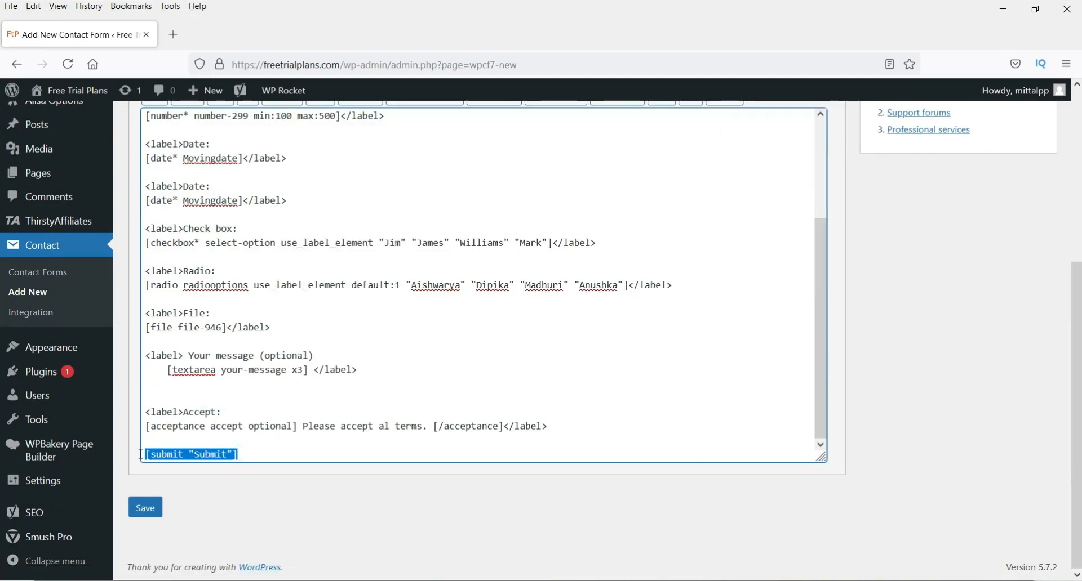
left_click(959, 403)
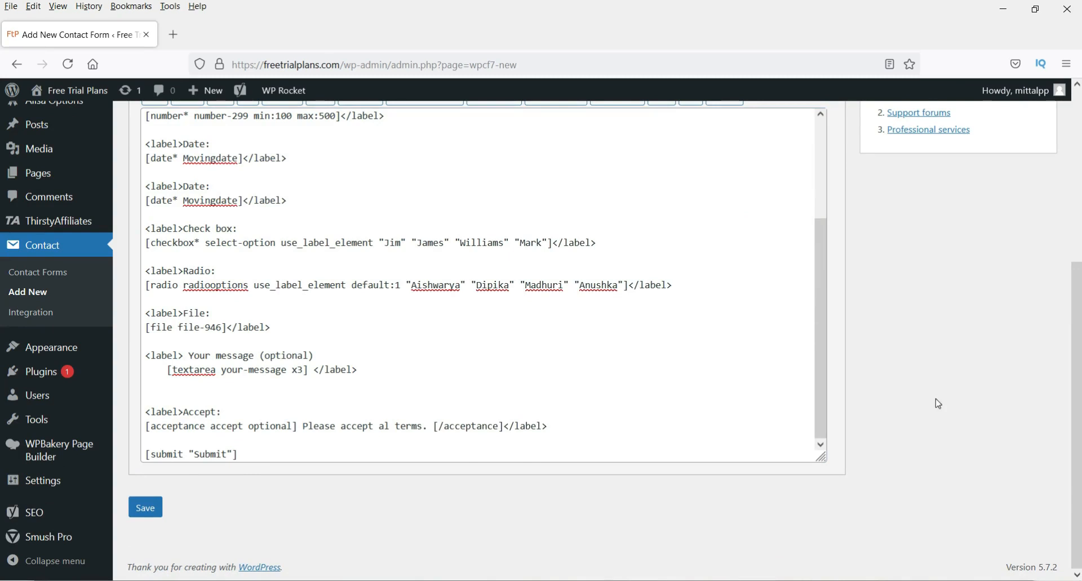
scroll(938, 404, "up", 4)
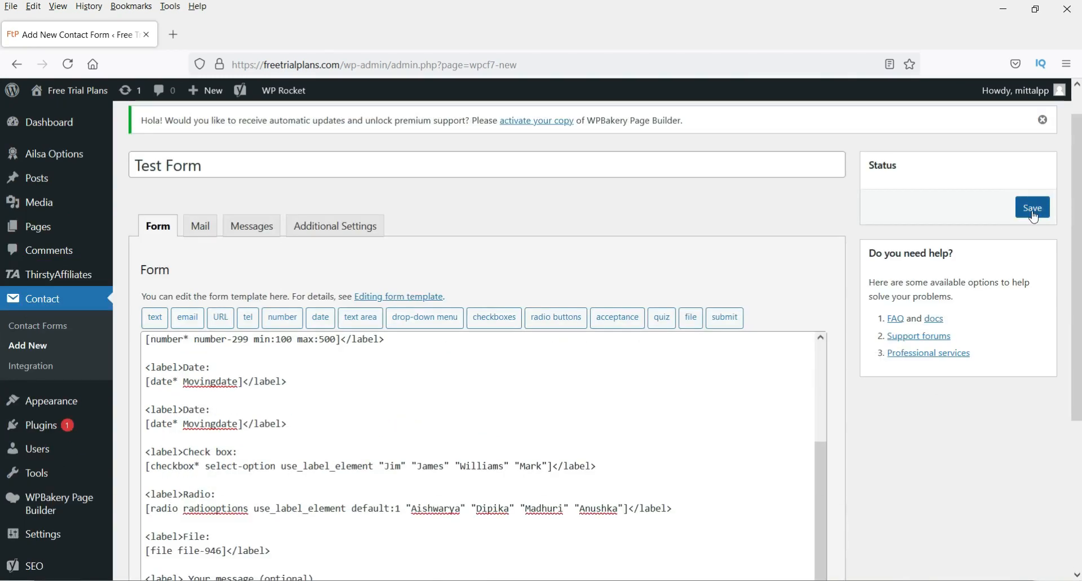
left_click(1032, 212)
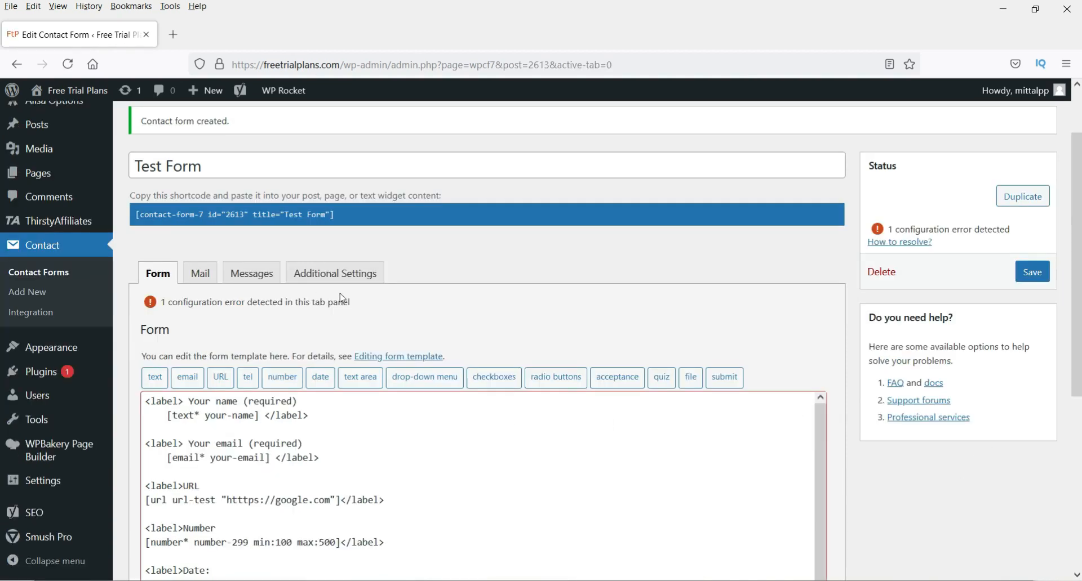
scroll(341, 298, "down", 2)
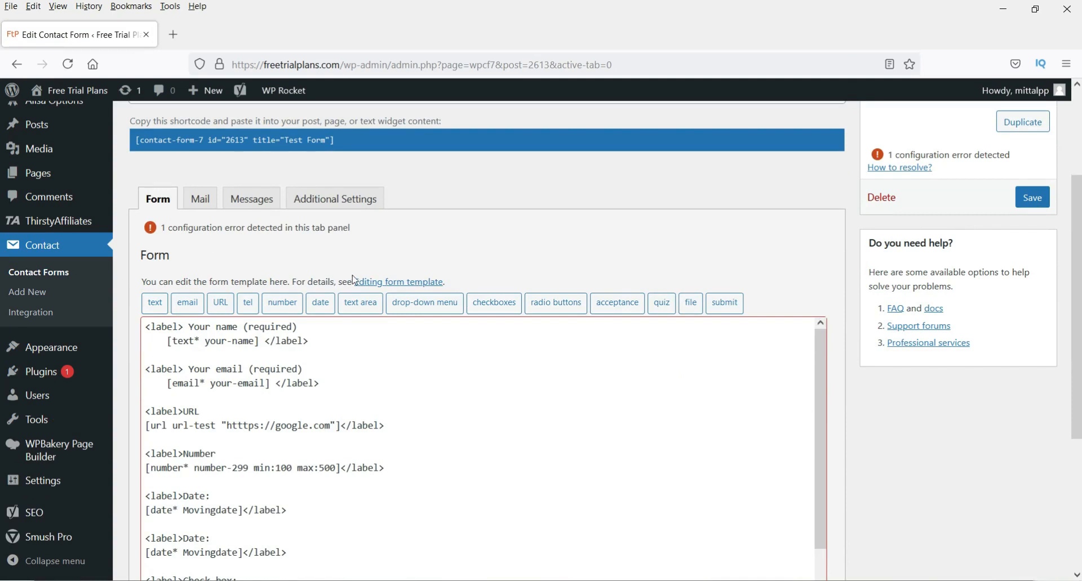
scroll(353, 280, "down", 6)
- Delete the <label> and </label> tags around the Radio line and save
scroll(164, 337, "down", 2)
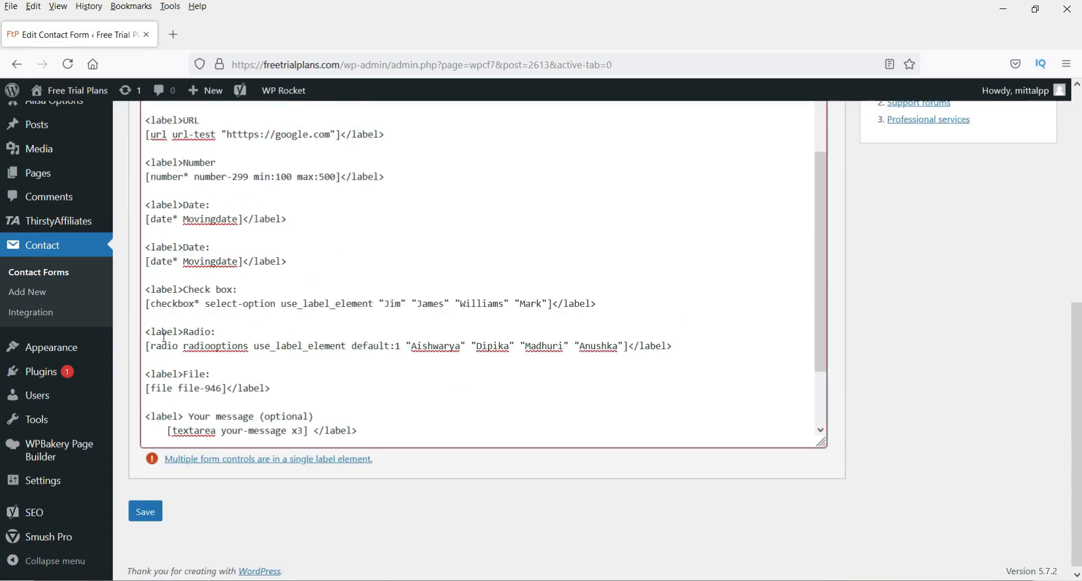
left_click_drag(184, 336, 145, 334)
key("BackSpace")
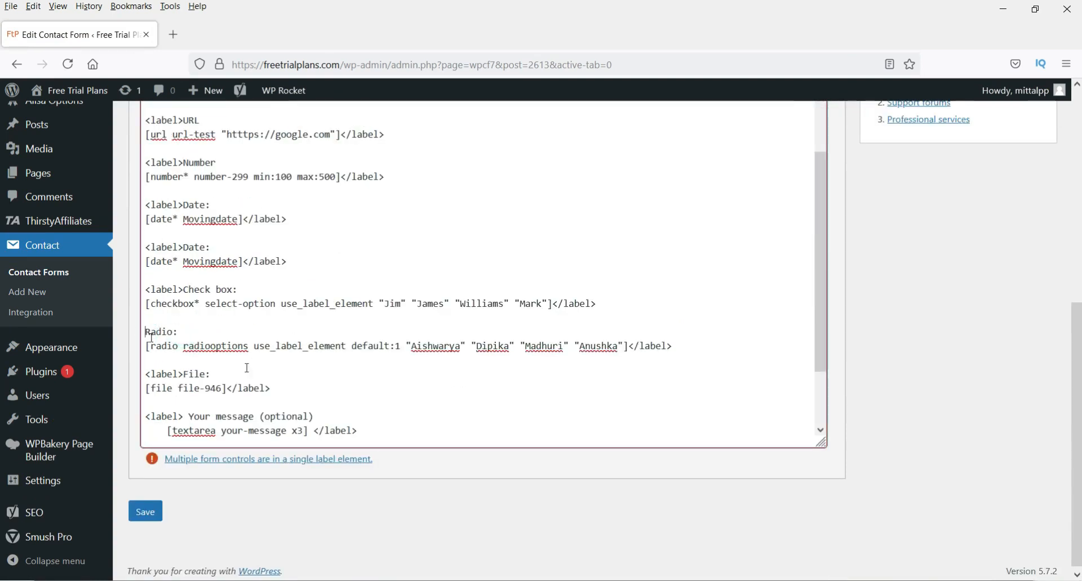
left_click_drag(673, 346, 629, 346)
key("BackSpace")
scroll(956, 346, "up", 8)
left_click(1033, 272)
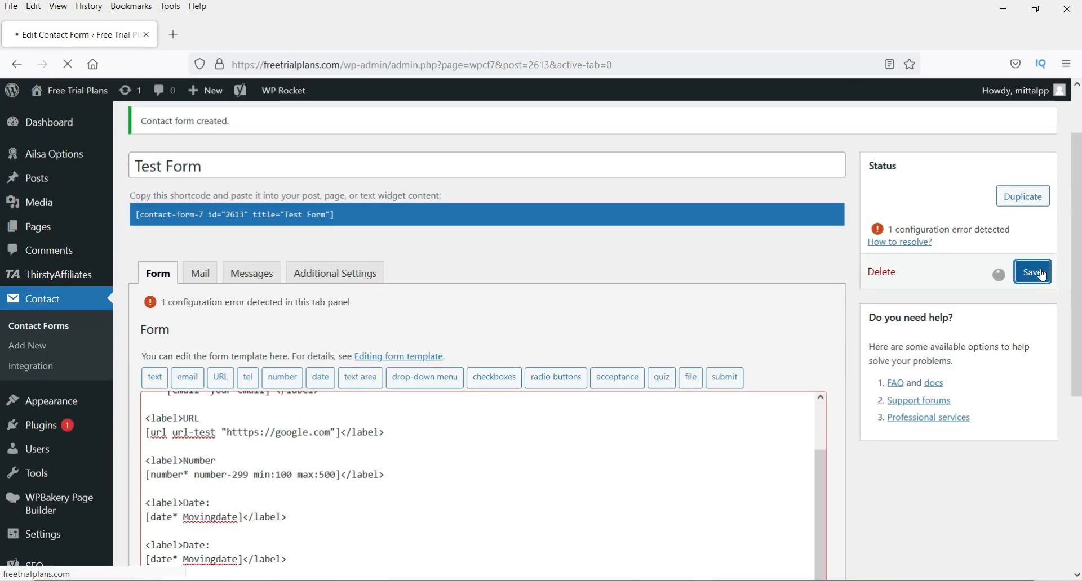
- Delete the <label> and </label> tags around the Check box line and save again
scroll(969, 388, "down", 3)
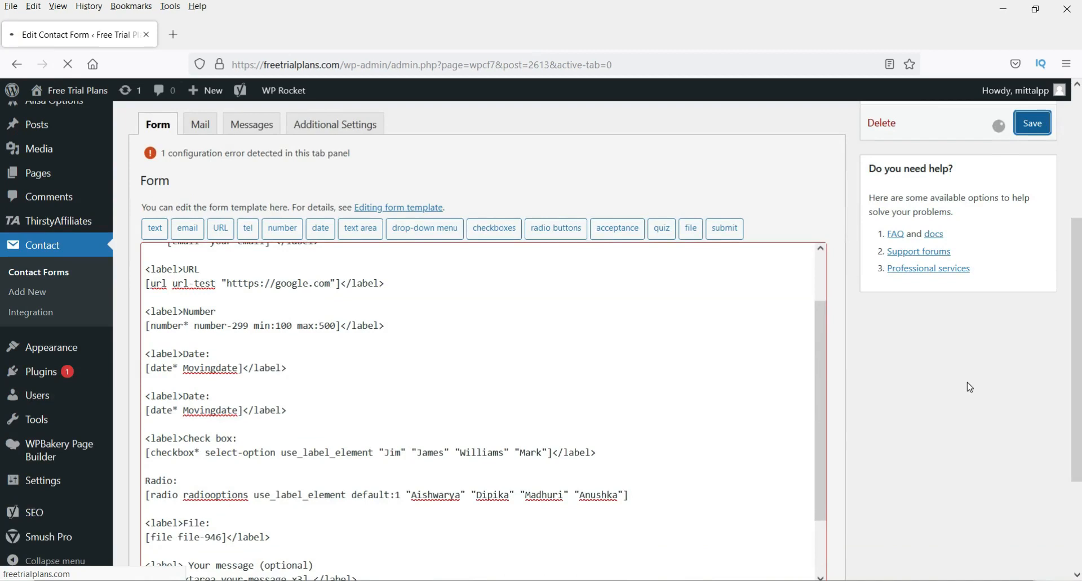
scroll(960, 388, "down", 7)
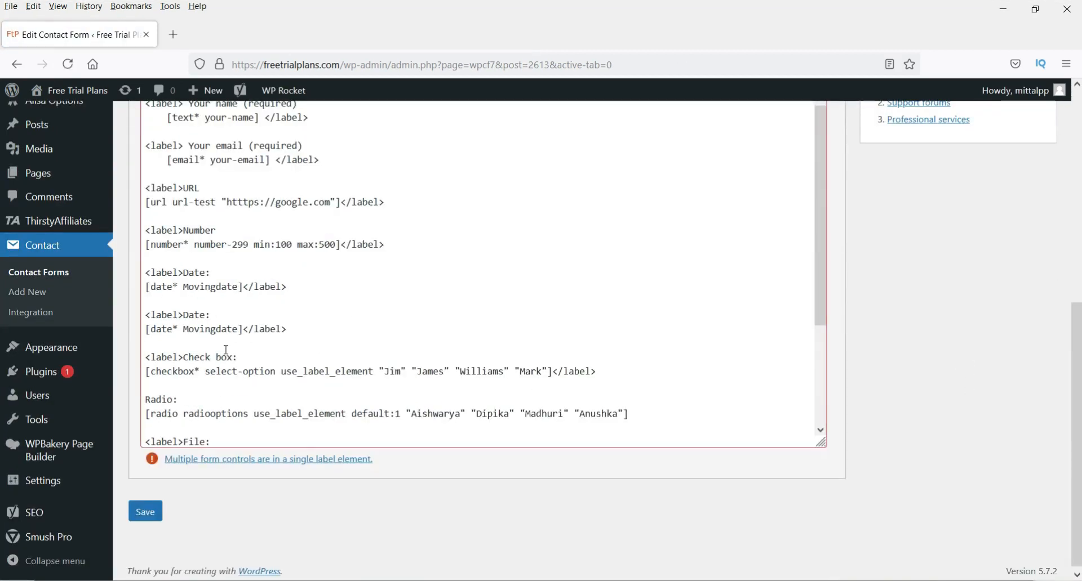
scroll(569, 319, "down", 2)
left_click_drag(146, 289, 182, 289)
key("BackSpace")
left_click_drag(616, 304, 552, 304)
key("BackSpace")
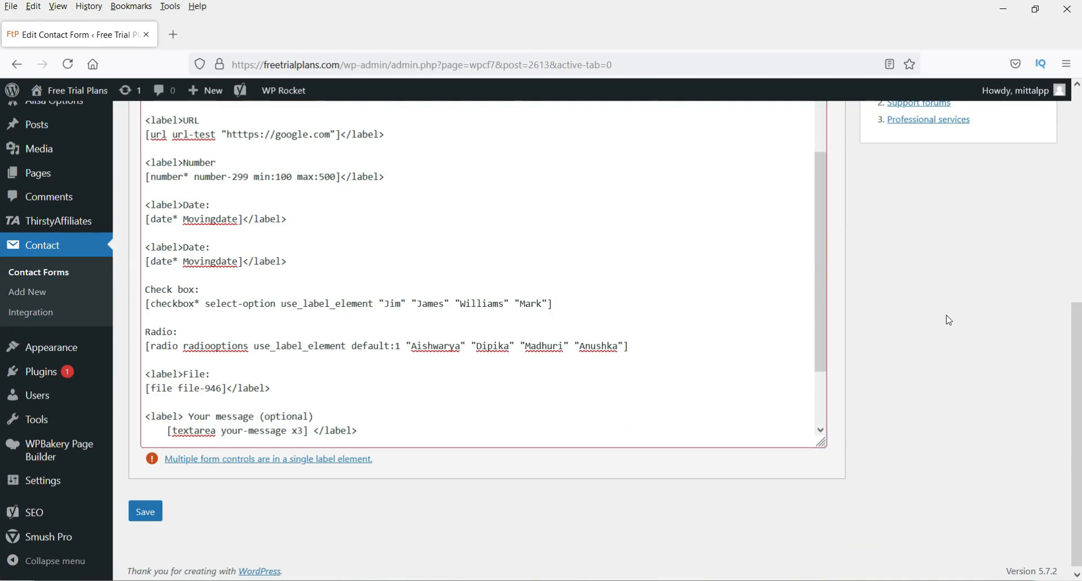
scroll(949, 320, "up", 1)
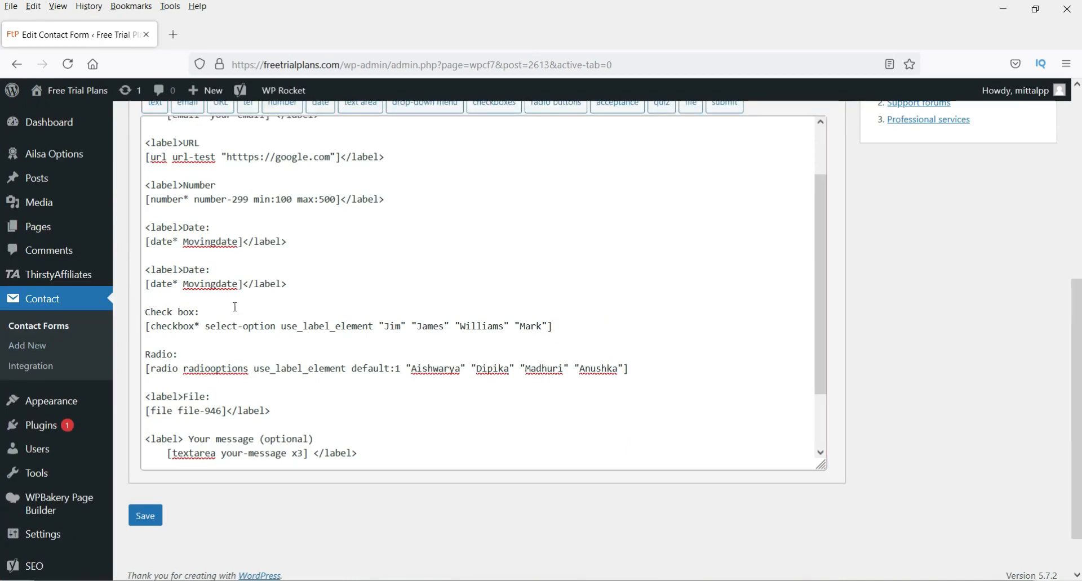
scroll(713, 335, "up", 3)
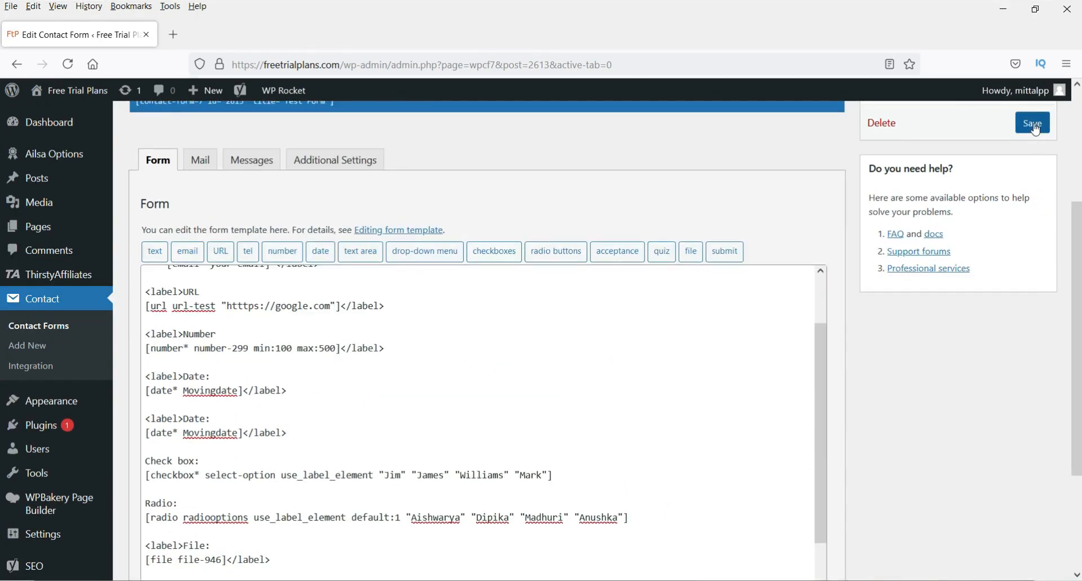
left_click(1032, 123)
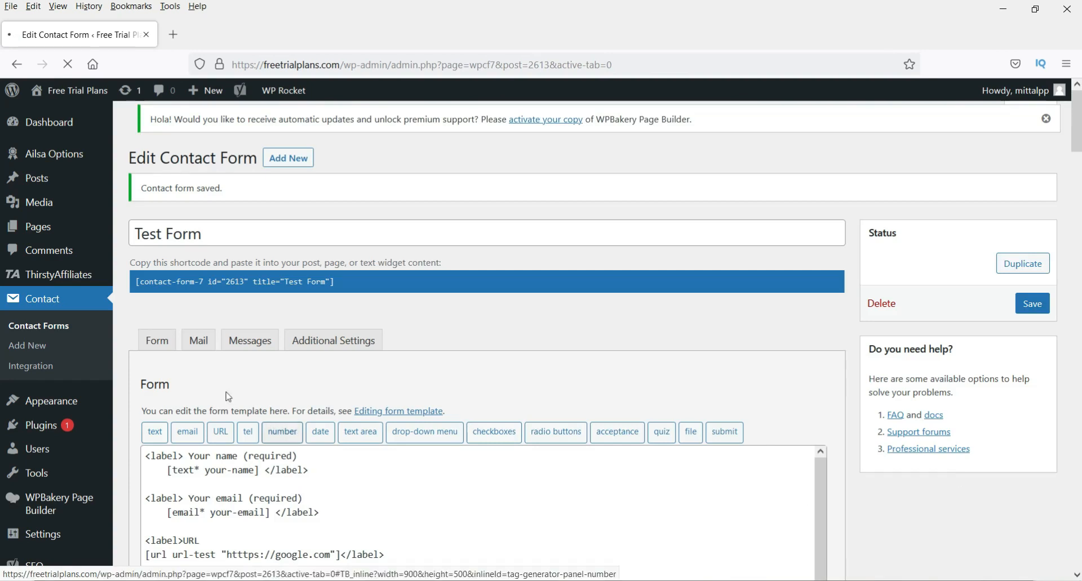
- Switch to the Mail settings and look over the message body
left_click(206, 351)
scroll(225, 338, "down", 3)
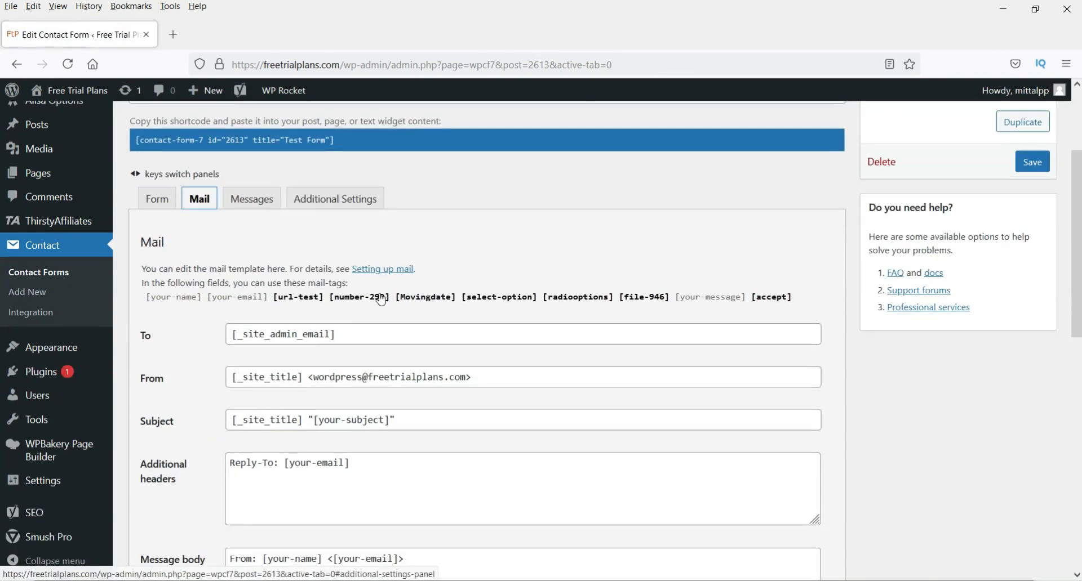
scroll(715, 305, "down", 4)
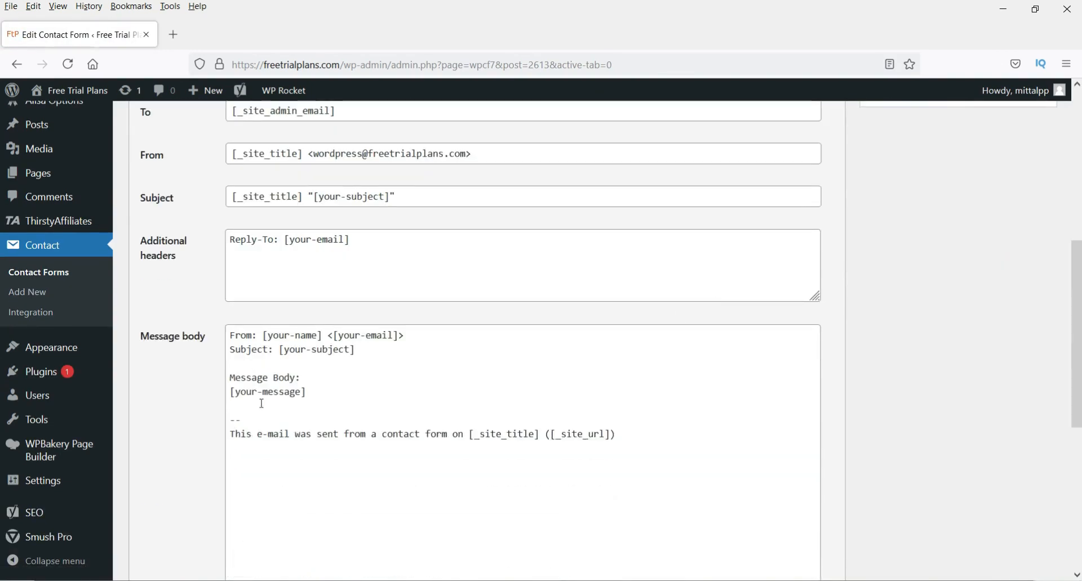
left_click(302, 377)
mouse_move(231, 336)
left_mouse_down()
mouse_move(311, 393)
mouse_move(219, 338)
left_mouse_up()
left_click(331, 386)
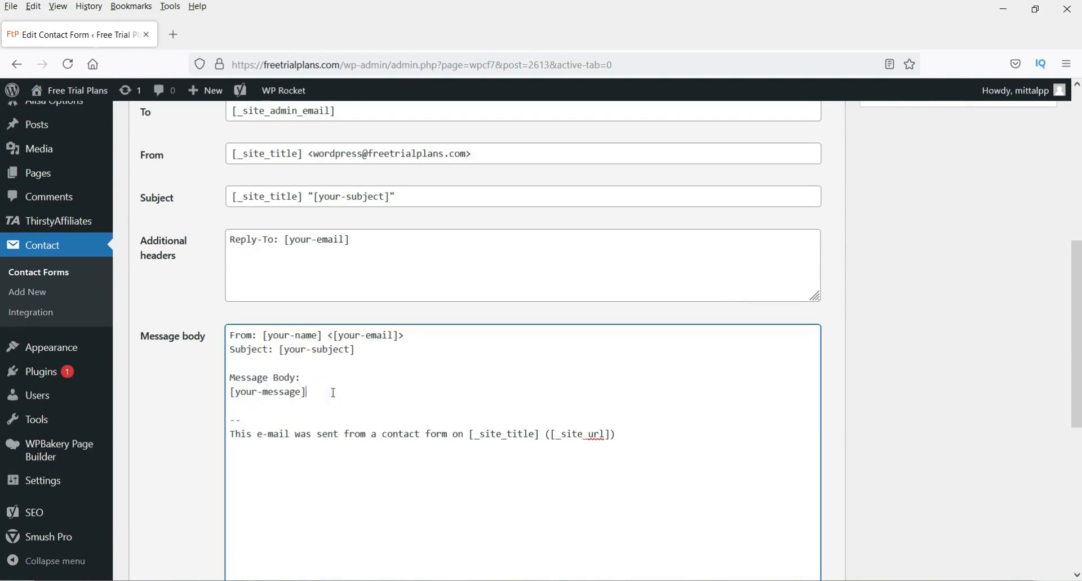
scroll(334, 393, "up", 3)
- Set the recipient to the support e-mail address in angle brackets and the subject to 'Contact form Test'
left_click(344, 260)
left_click_drag(344, 260, 177, 260)
left_click(178, 278)
left_click_drag(378, 258, 234, 317)
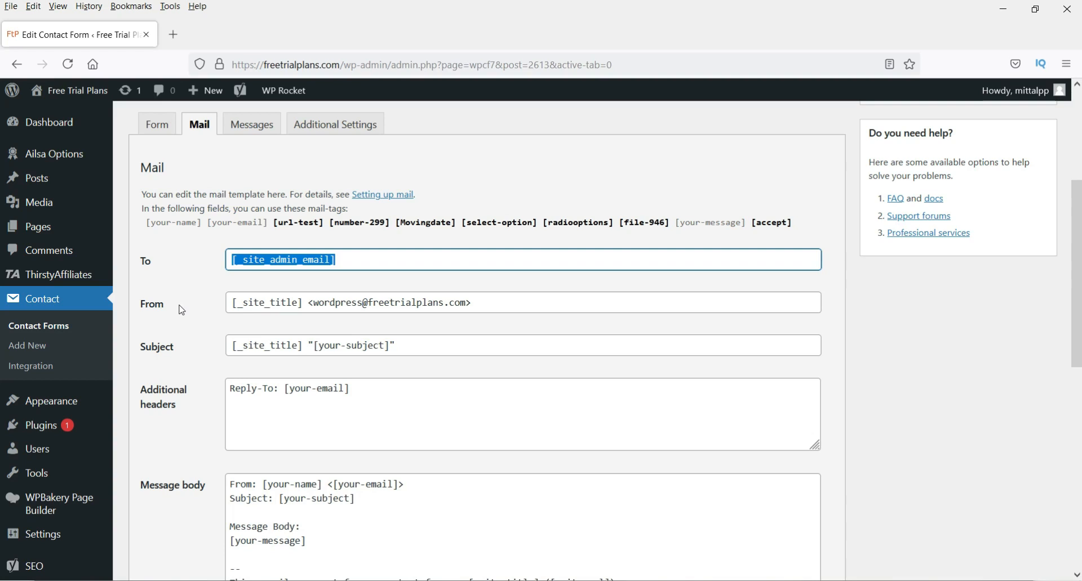
type("<>")
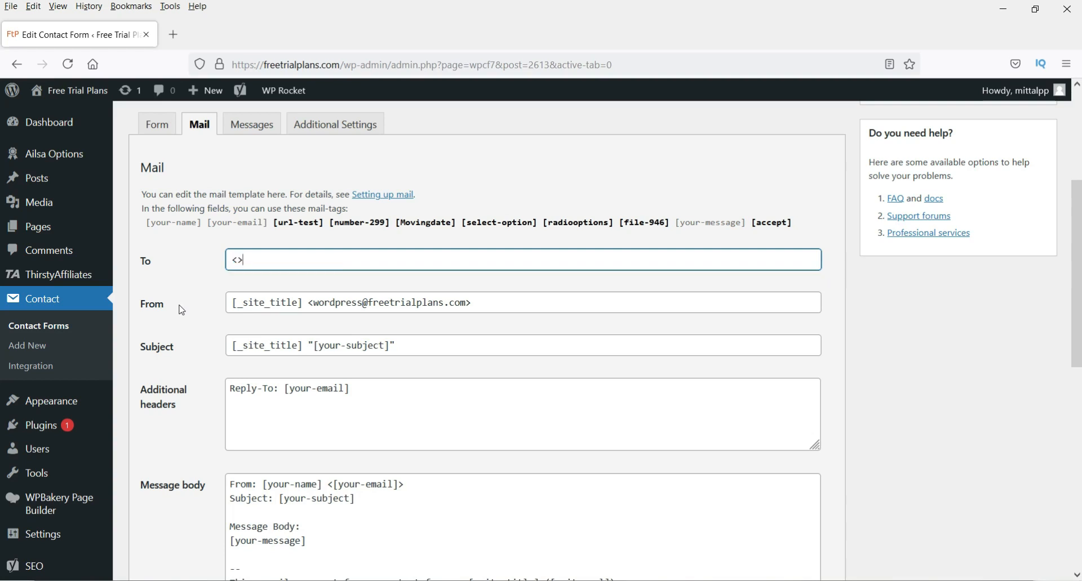
key("Left")
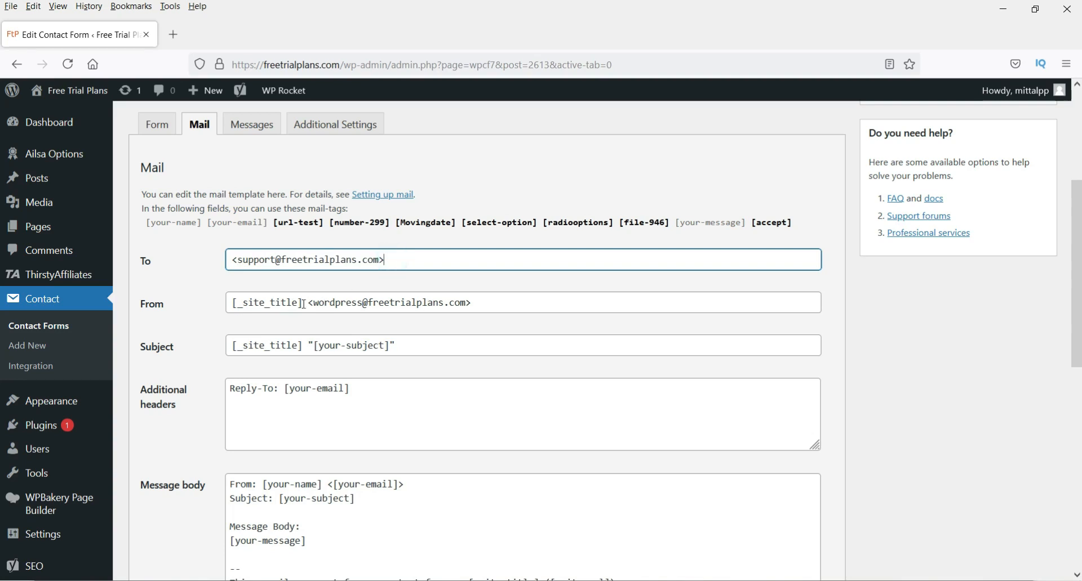
left_click_drag(417, 346, 205, 348)
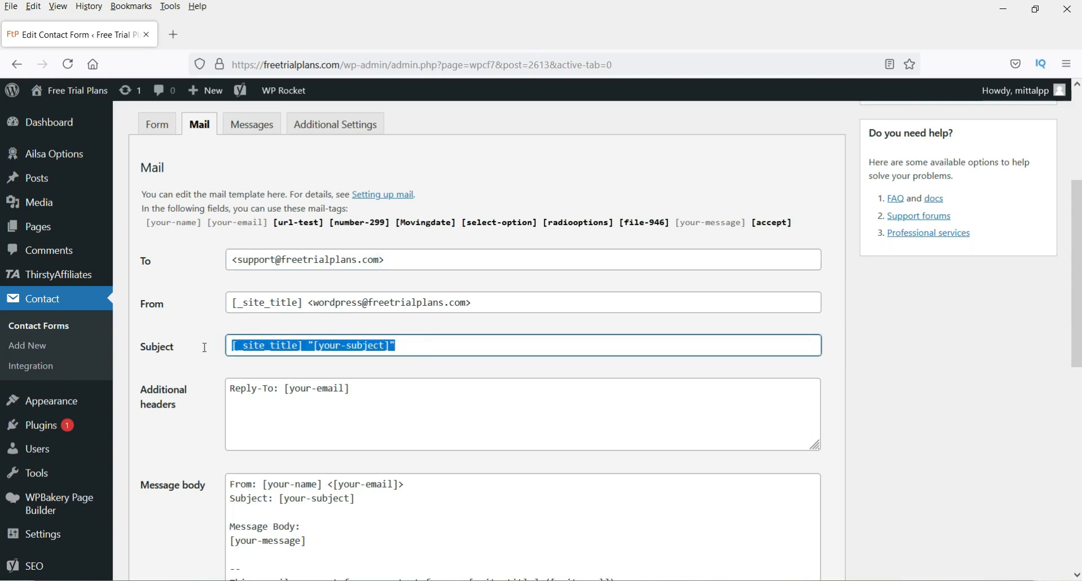
type("Contact fo")
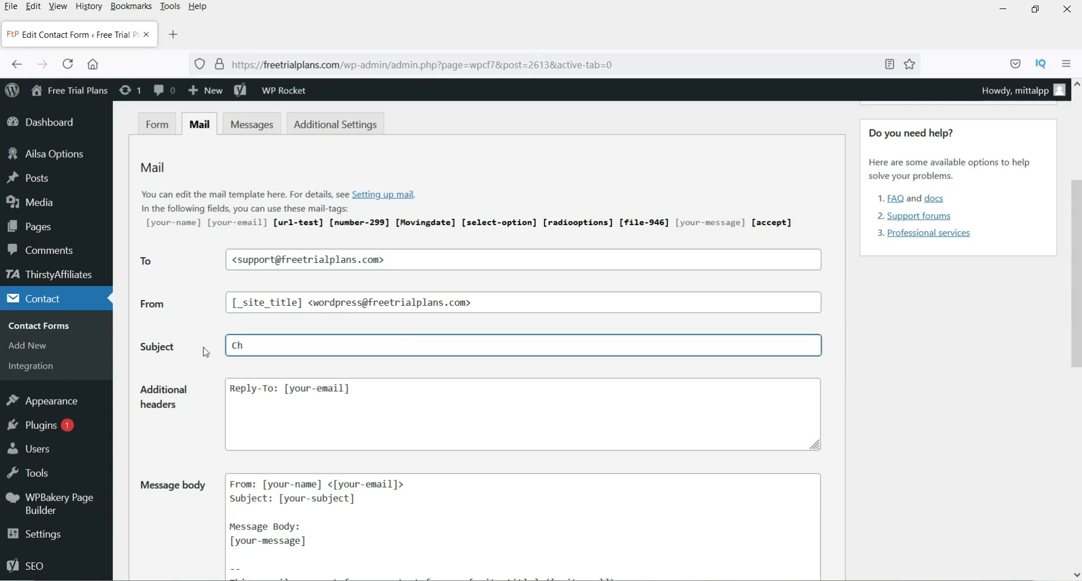
type("rm Test")
left_click(944, 353)
- Delete the old From-to-message lines from the mail body and copy the list of available mail tags
scroll(957, 362, "down", 3)
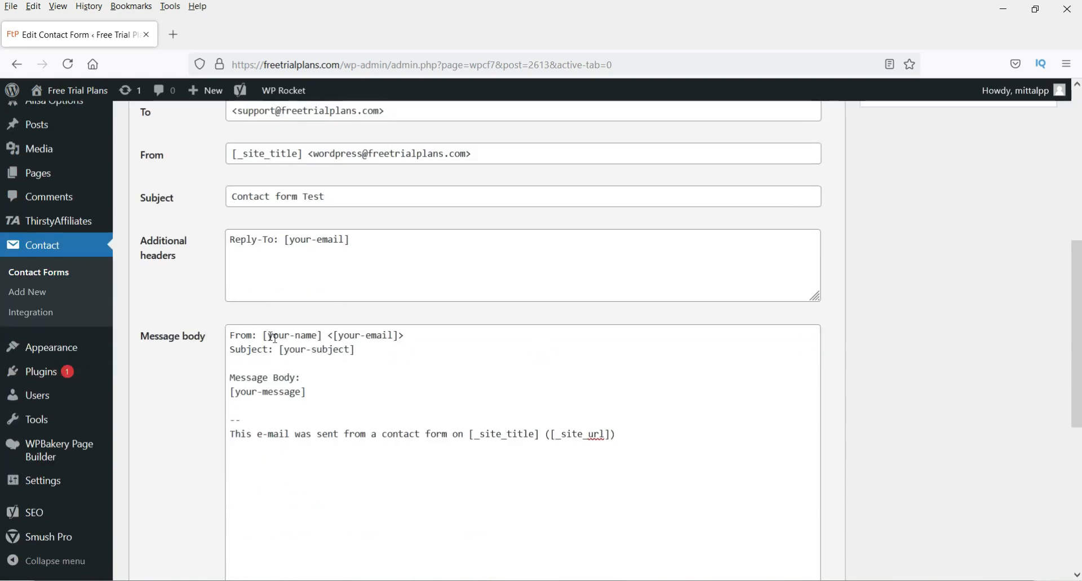
left_click_drag(355, 394, 209, 336)
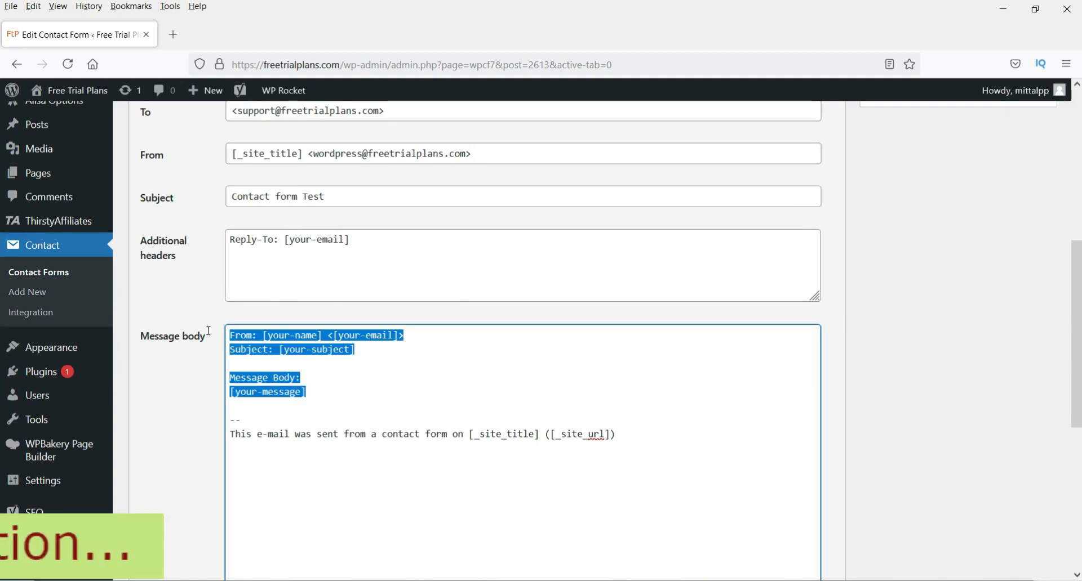
key("BackSpace")
scroll(983, 379, "up", 4)
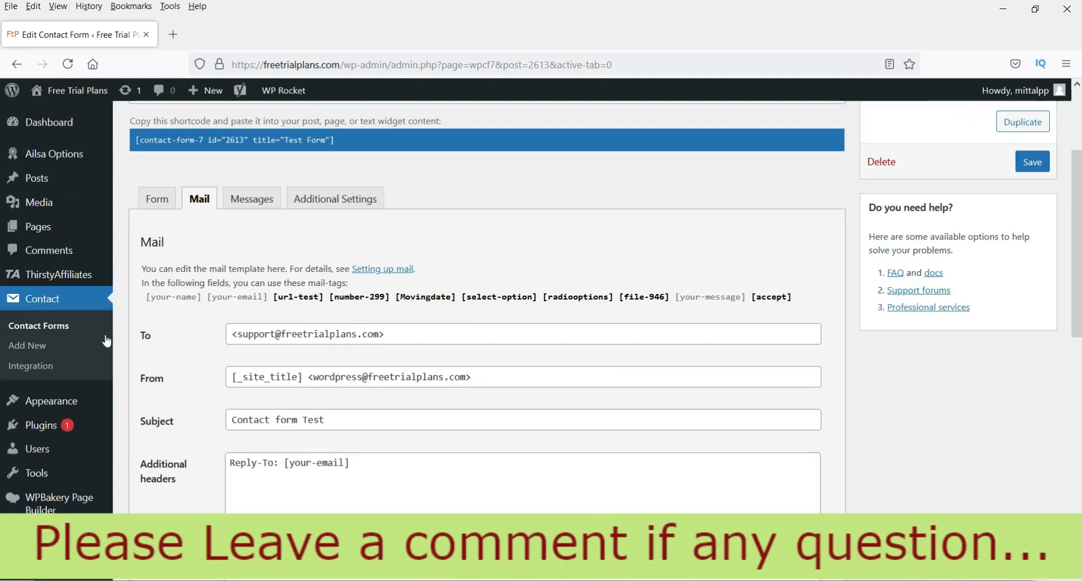
left_click_drag(146, 303, 798, 303)
left_click(196, 334)
left_click_drag(146, 298, 794, 300)
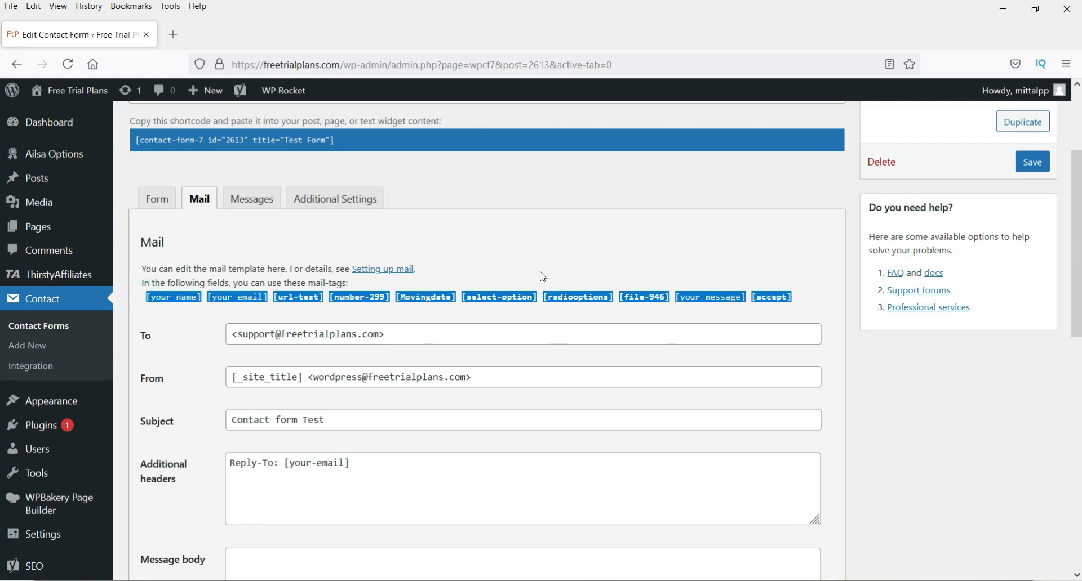
left_click(539, 258)
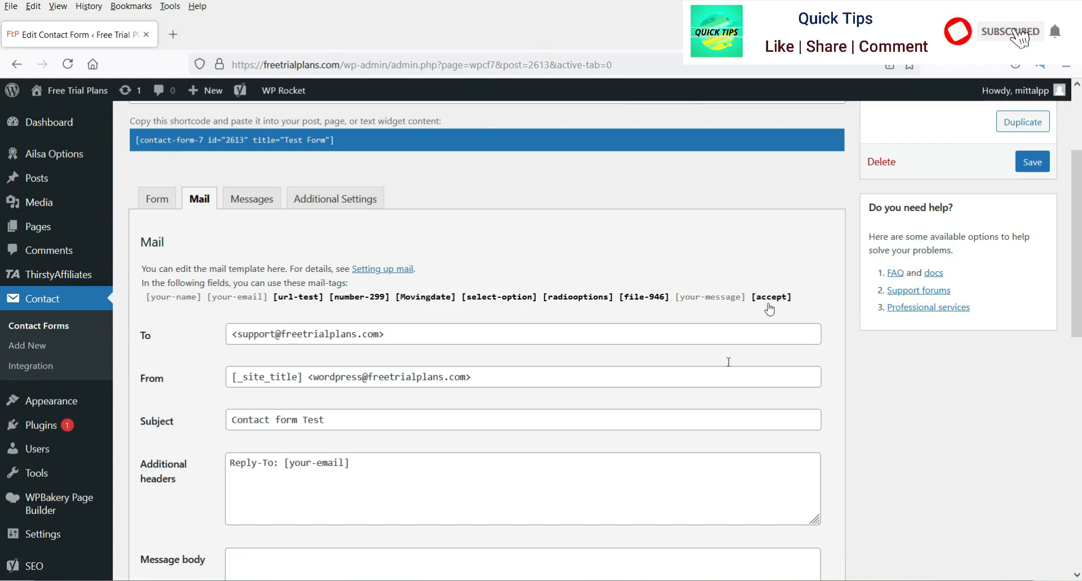
- Paste the copied mail tags at the top of the Message body
scroll(442, 415, "down", 4)
left_click(254, 340)
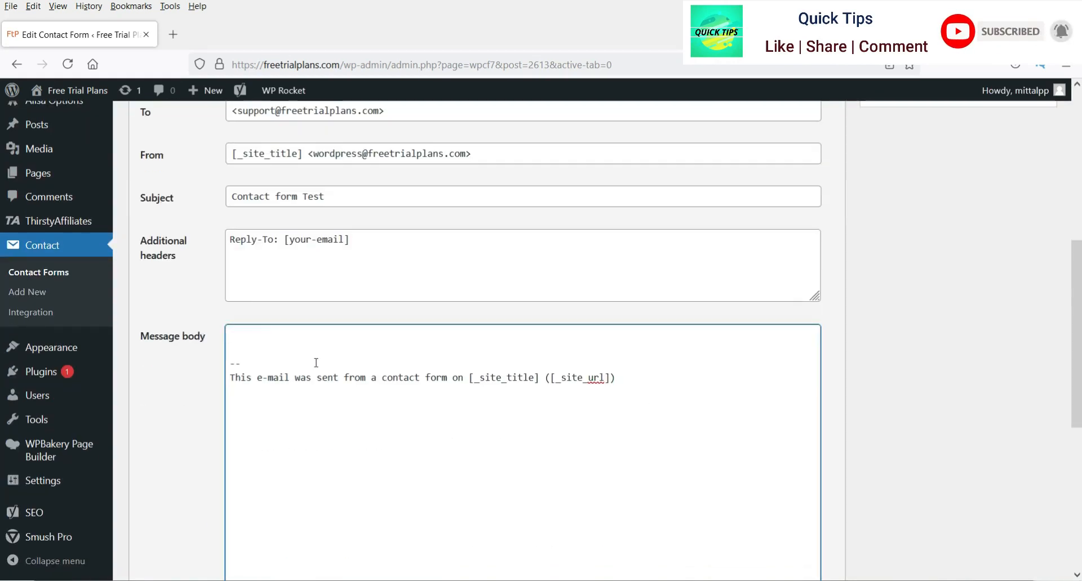
key("Return")
type("[your-name][your-email][url-test][number-299][Movingdate][select-option][radiooptions][file-946][your-message][accept]")
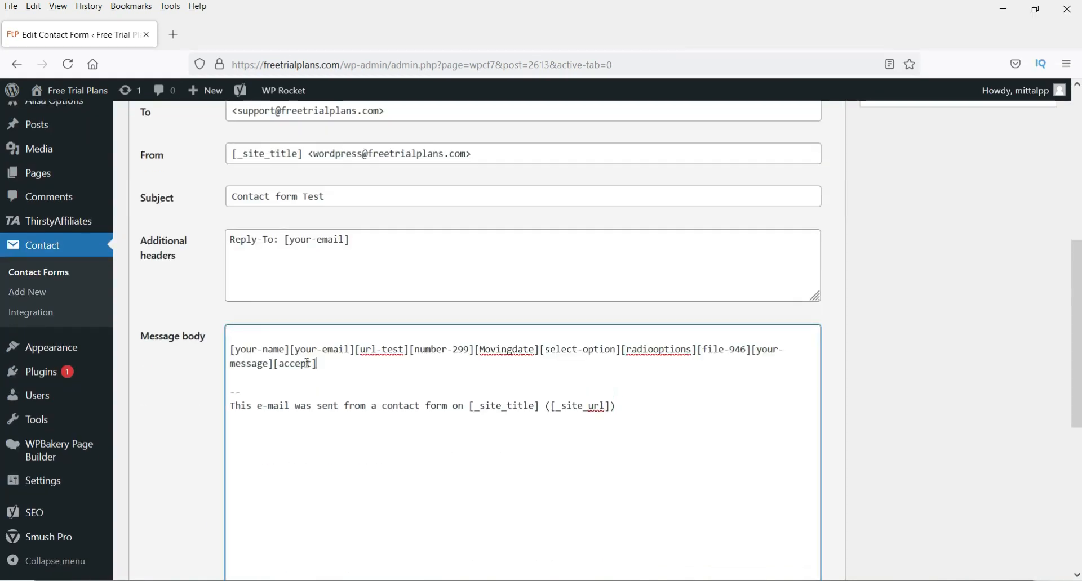
- Put the first tags on their own lines, labelled Name:, Email:, URL: and Number:
left_click(227, 347)
type("Name:")
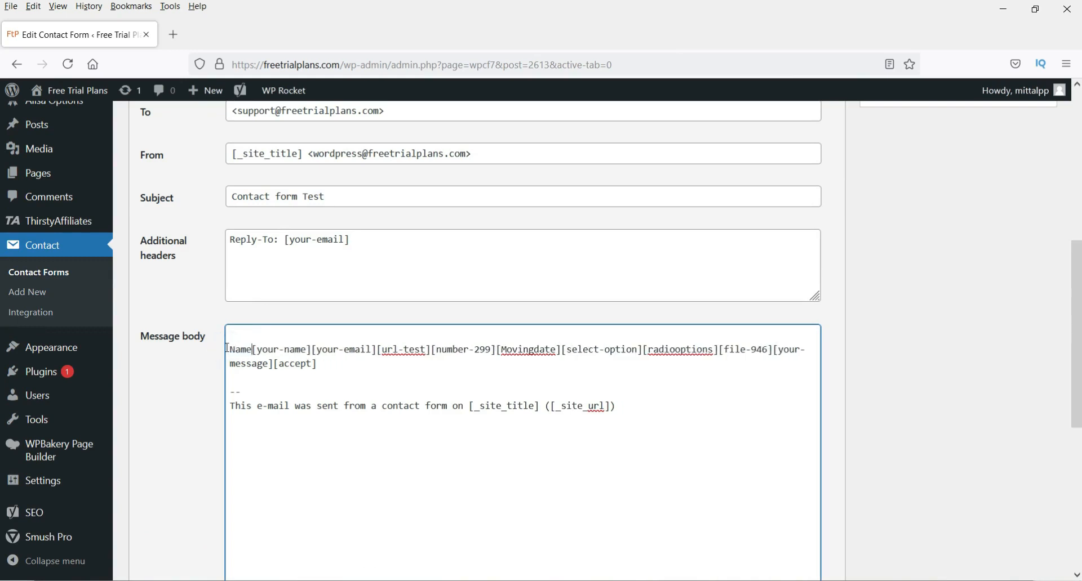
left_click(324, 350)
key("Return")
type("Email")
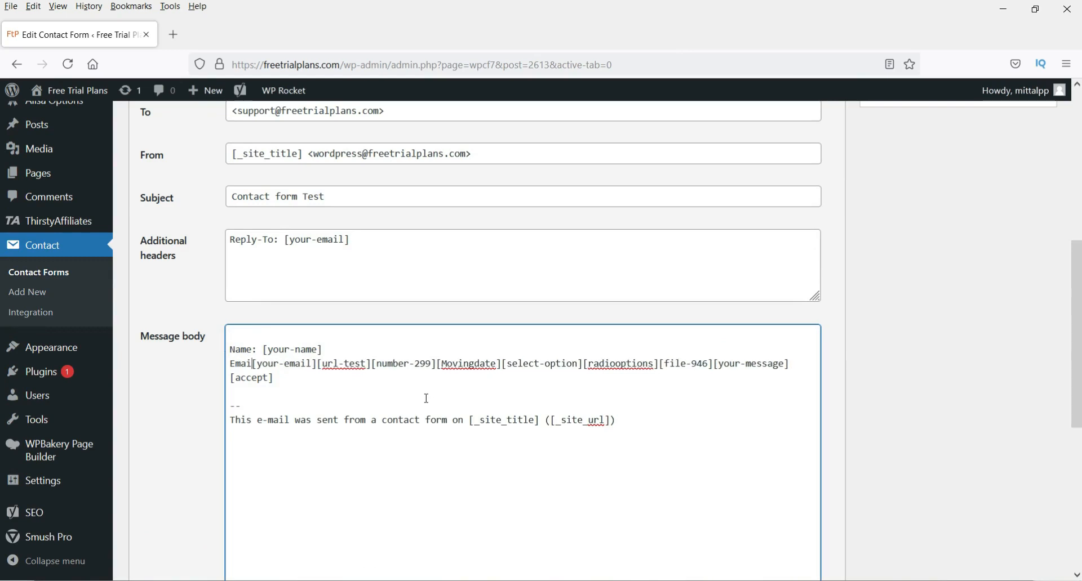
type(":")
left_click(331, 365)
left_click(333, 364)
key("Return")
type("URL:")
key("Return")
key("BackSpace")
left_click(312, 378)
key("Return")
type("Number:")
- Put the next tags on labelled lines: Date:, Checkbox:, Radio: and File:
left_click(340, 392)
key("Return")
type("Date:")
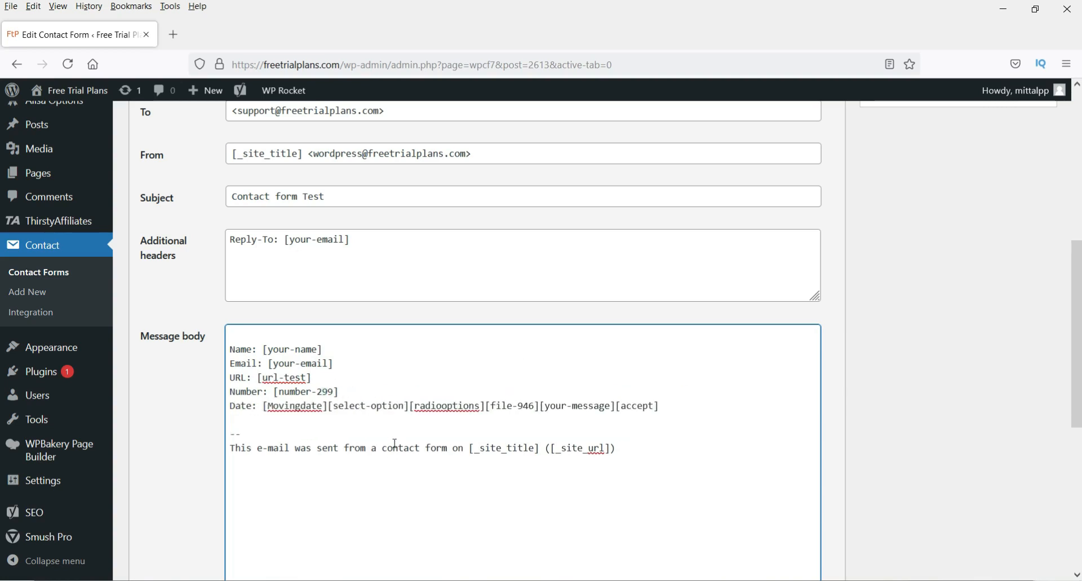
left_click(329, 406)
key("Return")
type("Checkbox:")
left_click(367, 420)
key("Return")
type("Radio:")
left_click(345, 434)
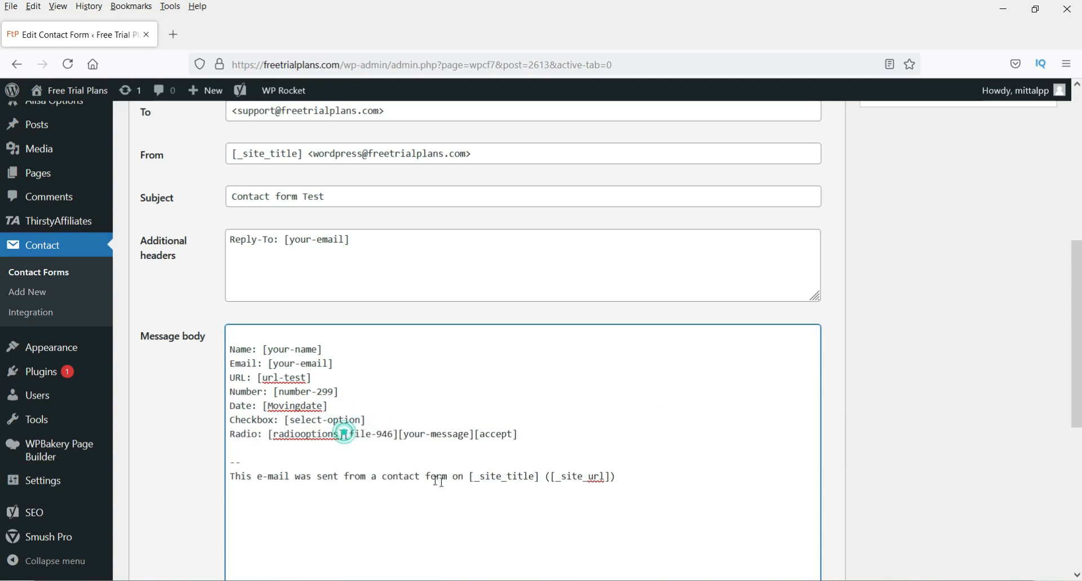
key("Return")
type("File:")
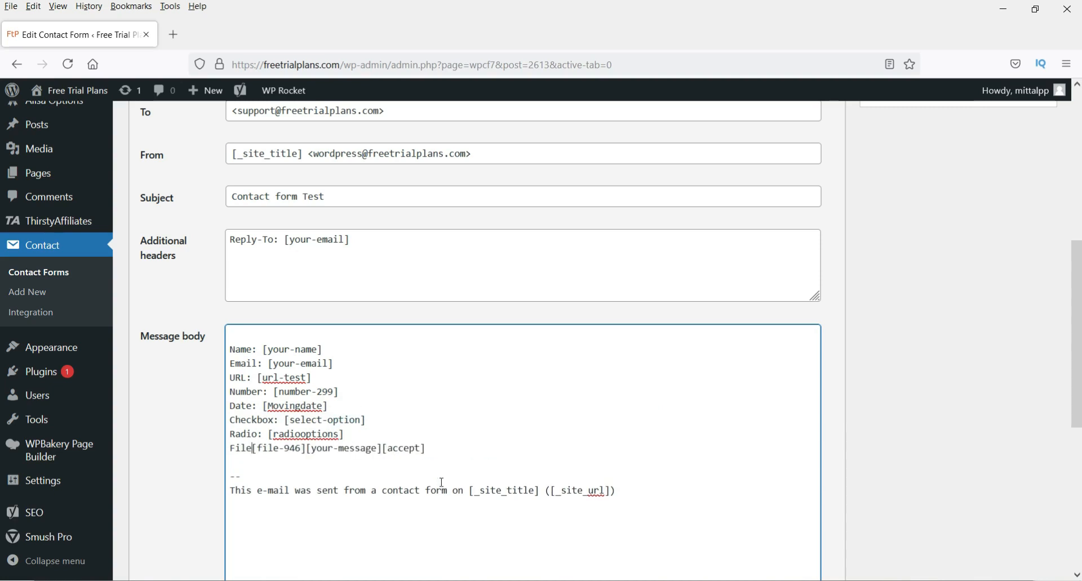
- Add the Message: and Accept: lines and save the mail settings
left_click(318, 447)
key("Return")
type("Message:")
left_click(357, 461)
key("Return")
type("Accep[accept")
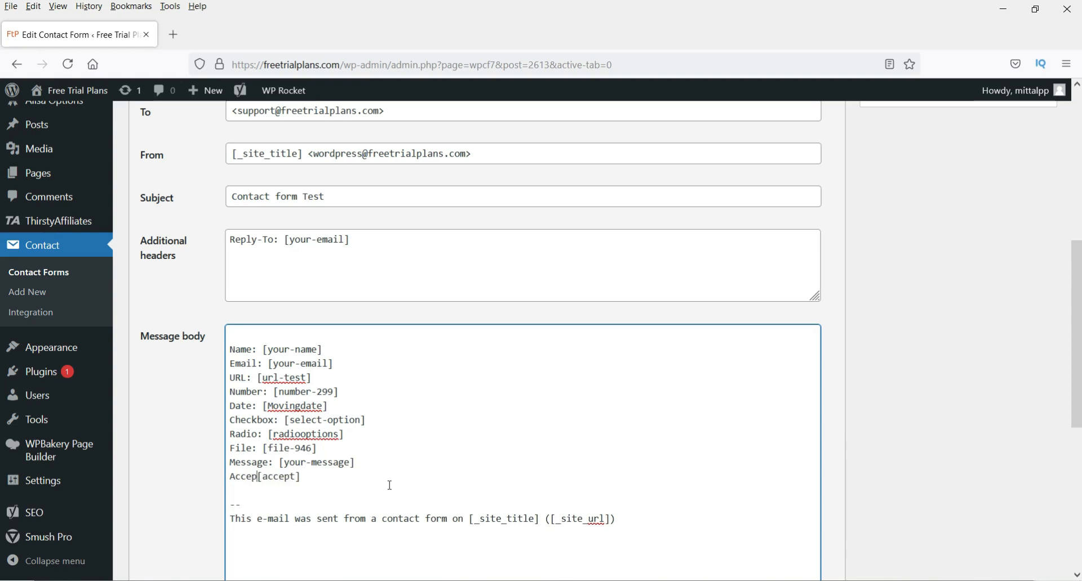
type(":")
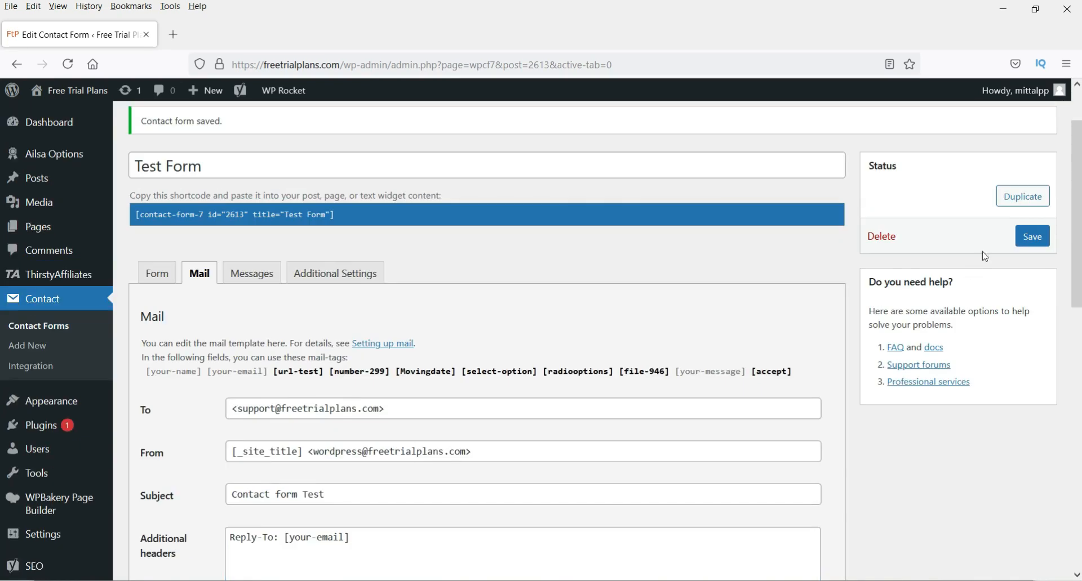
left_click(1028, 241)
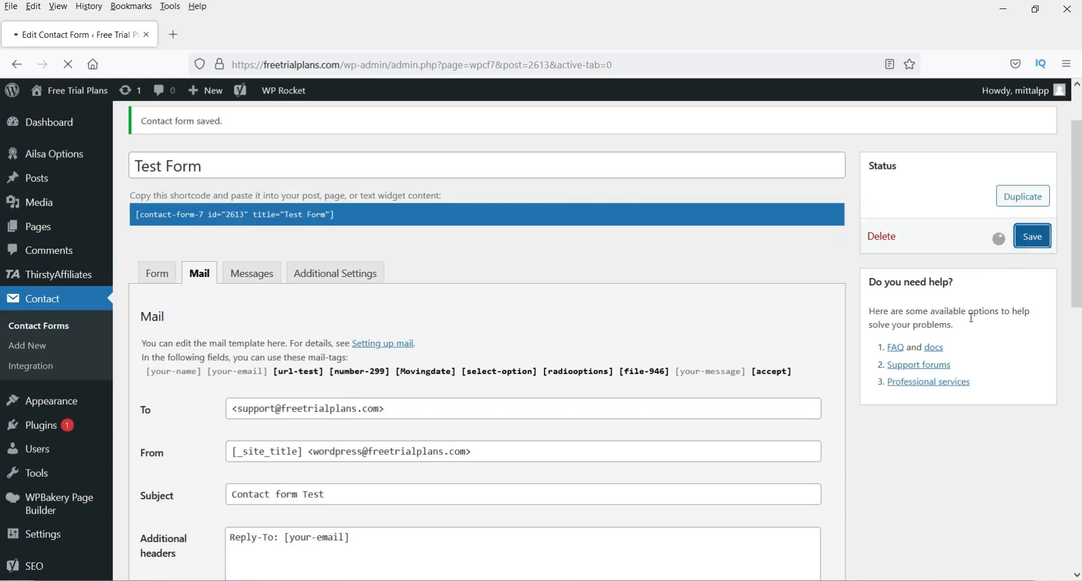
- Select the Test Form's shortcode text on the form screen
scroll(965, 404, "down", 1)
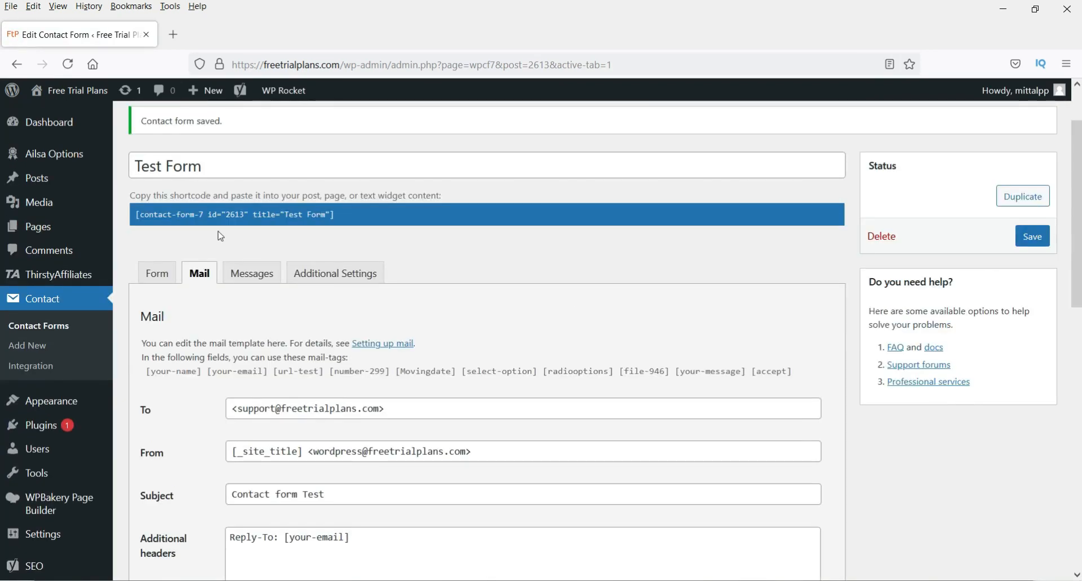
triple_click(173, 214)
double_click(173, 214)
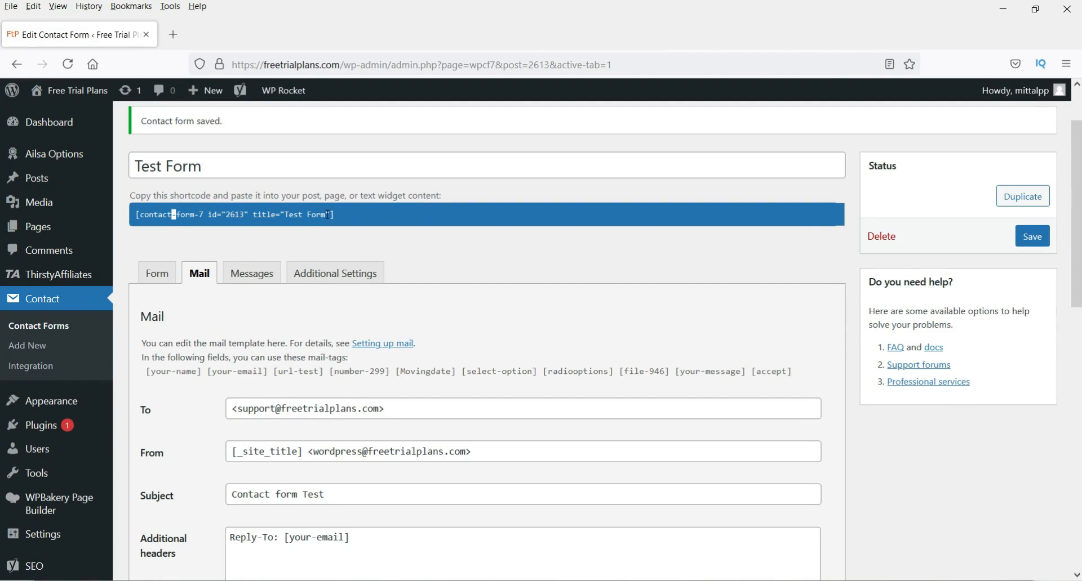
- Open WordPress's Add New Page screen in a new browser tab and switch to it
mouse_move(62, 225)
right_click(147, 253)
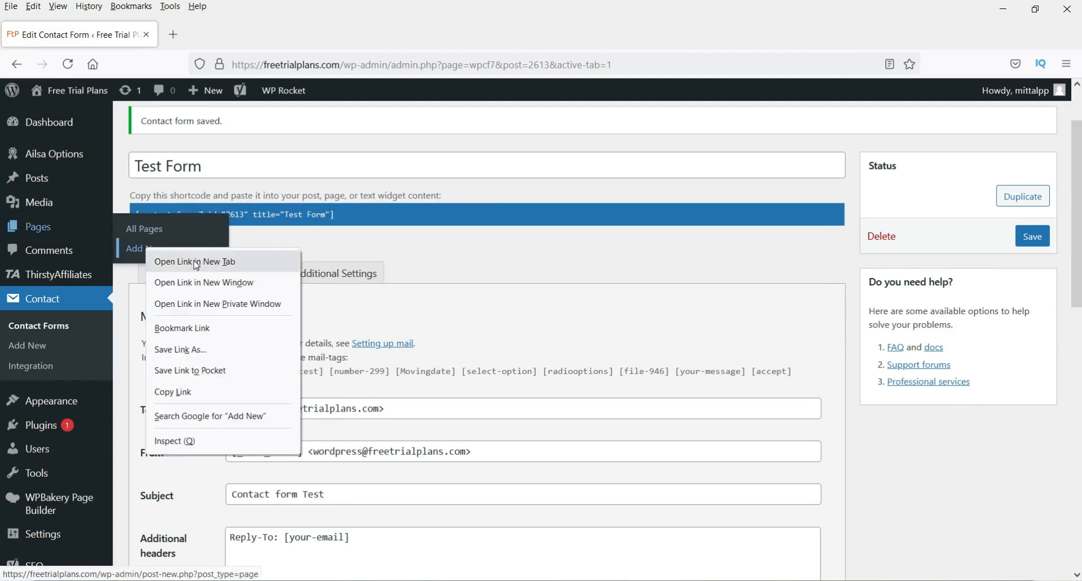
left_click(192, 261)
left_click(234, 40)
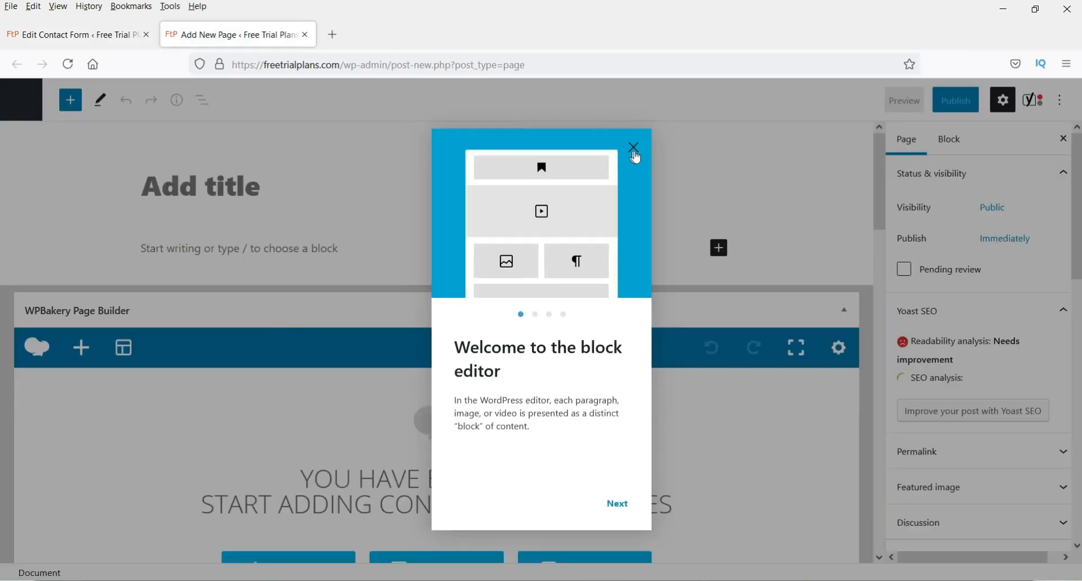
- Publish a new page titled 'Test'
left_click(634, 149)
left_click(270, 185)
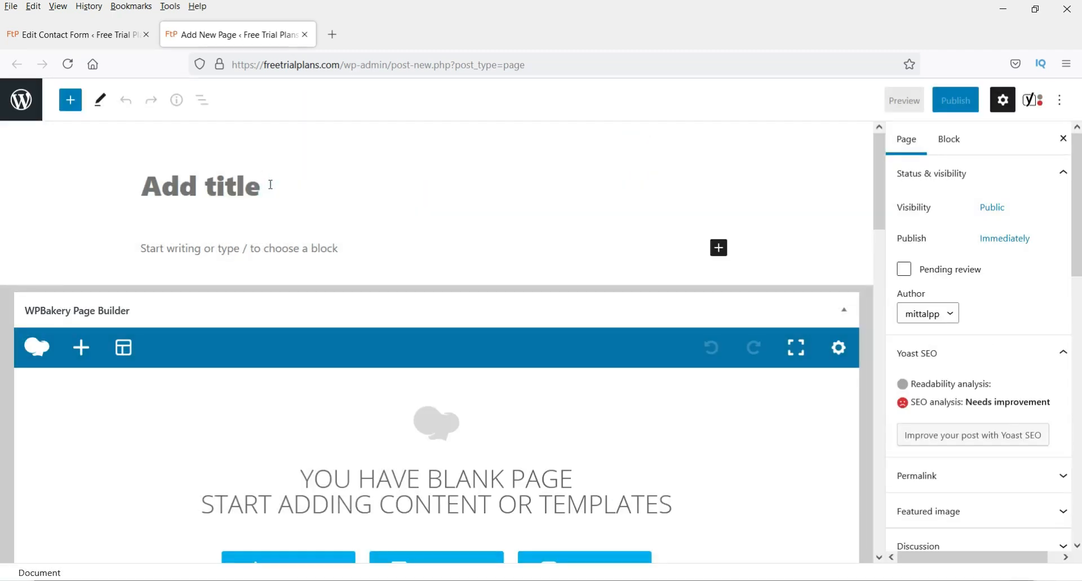
type("Test")
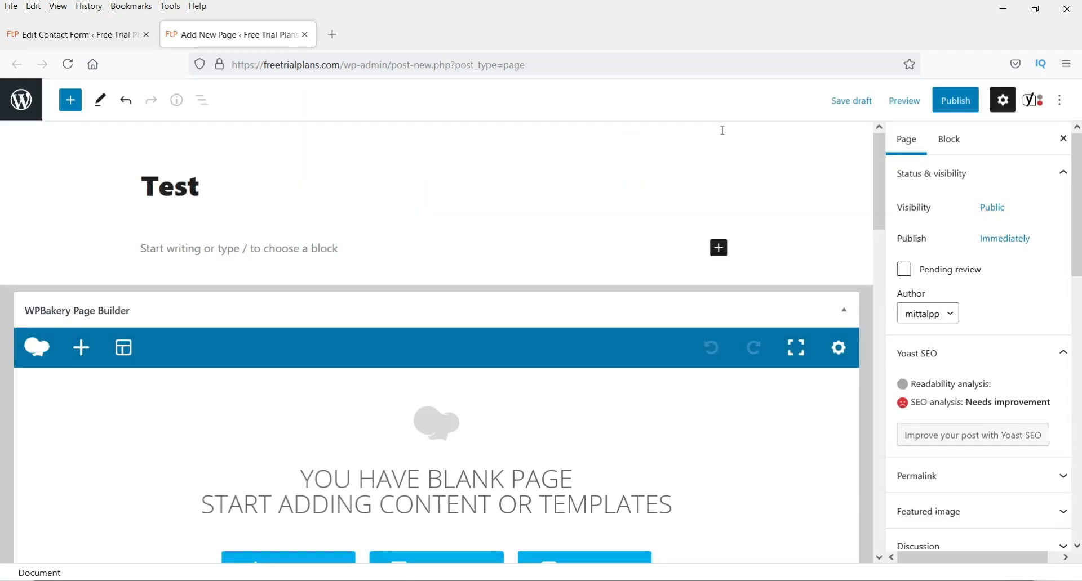
left_click(956, 100)
left_click(931, 108)
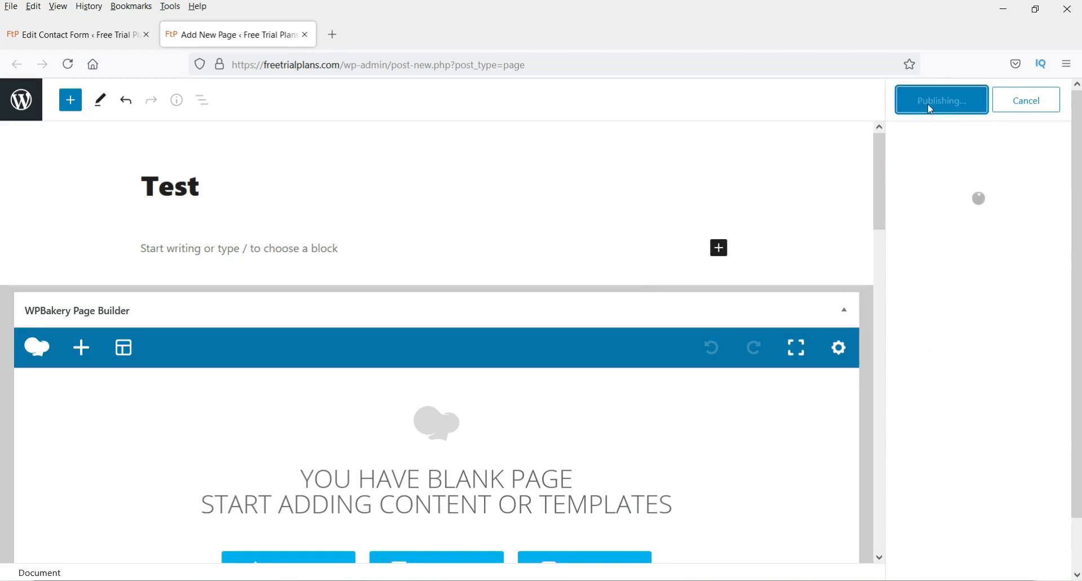
- Open the live Test page in a third browser tab
right_click(132, 538)
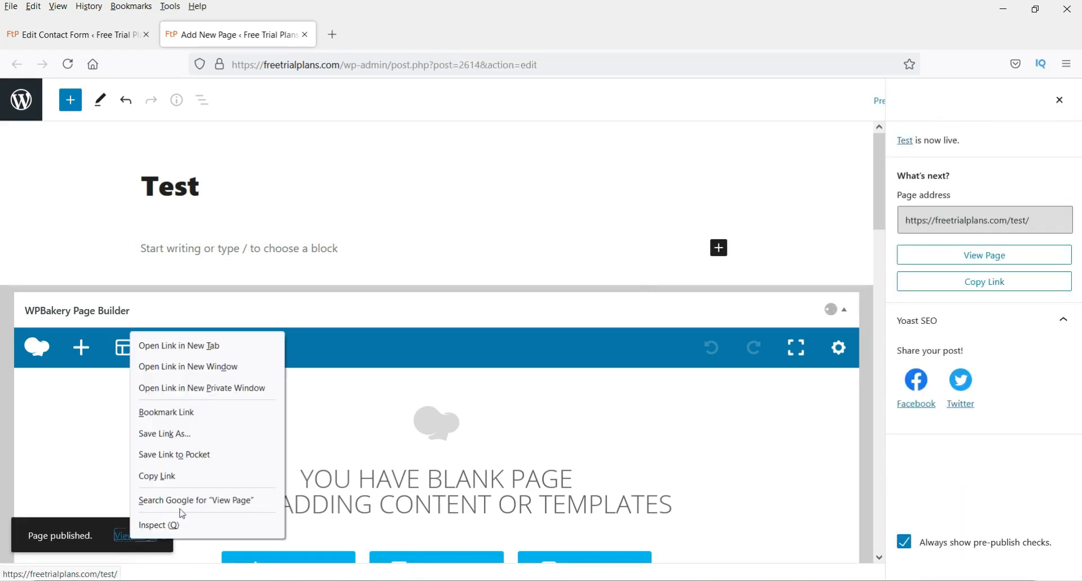
left_click(211, 346)
left_click(402, 34)
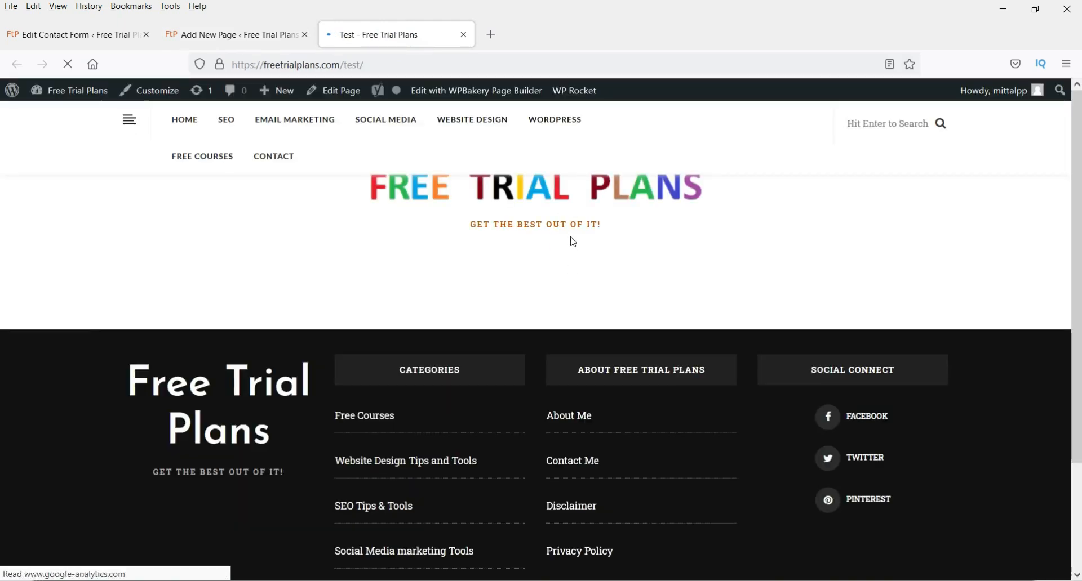
- Turn off Menu Sidebar and the header Search Icon for the Test page, then update it
left_click(264, 31)
scroll(602, 249, "down", 5)
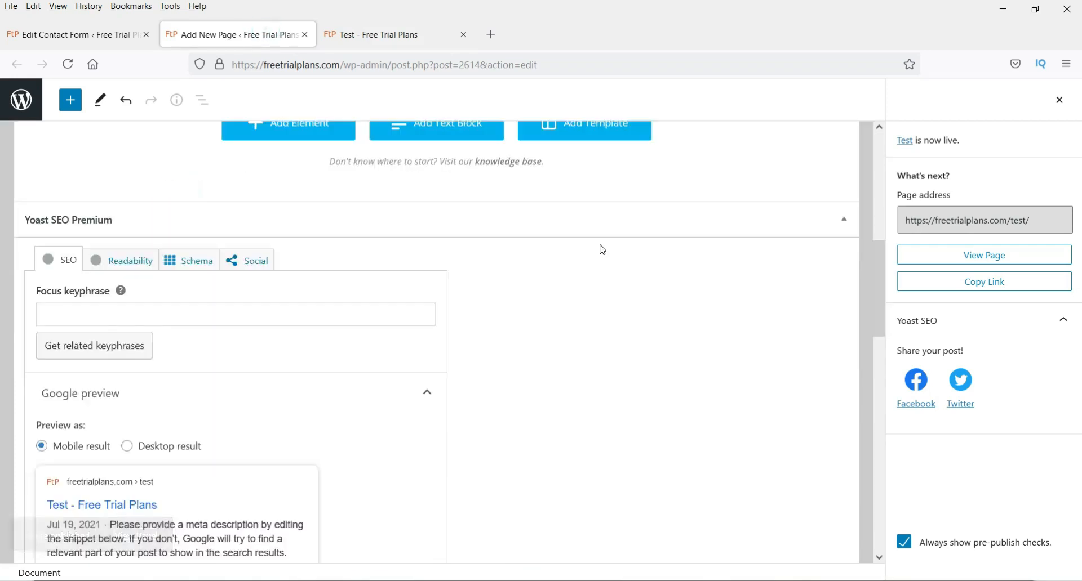
scroll(564, 249, "down", 7)
scroll(517, 254, "up", 8)
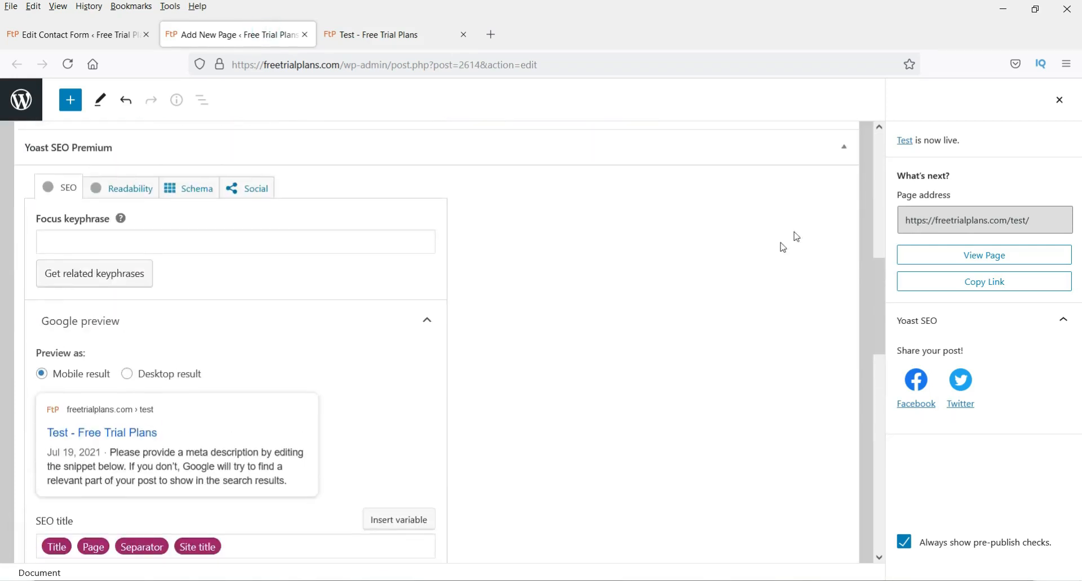
scroll(796, 231, "up", 1)
left_click(844, 222)
scroll(703, 313, "down", 2)
left_click(378, 180)
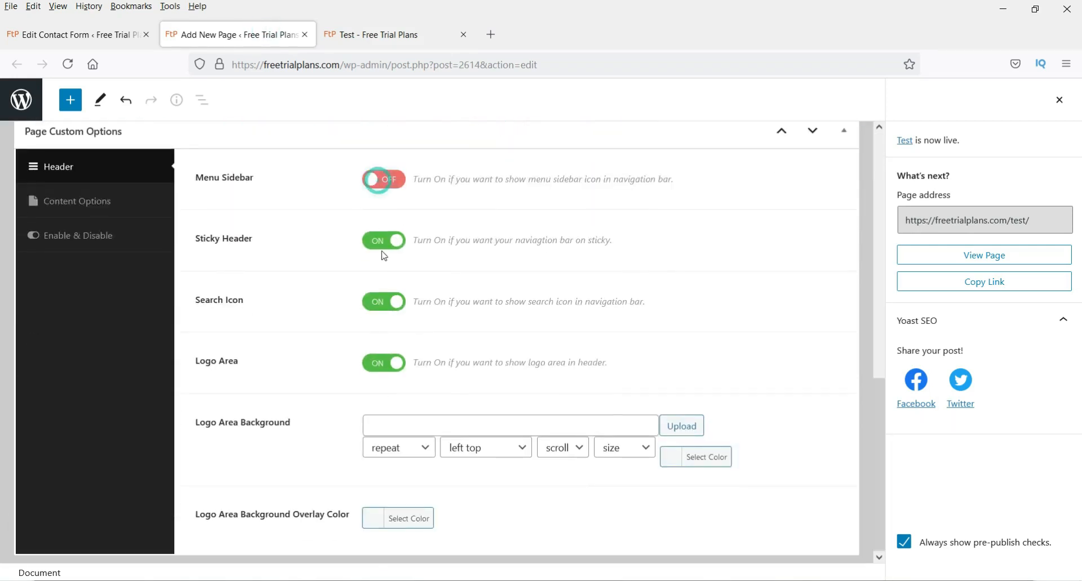
left_click(380, 303)
left_click(1057, 101)
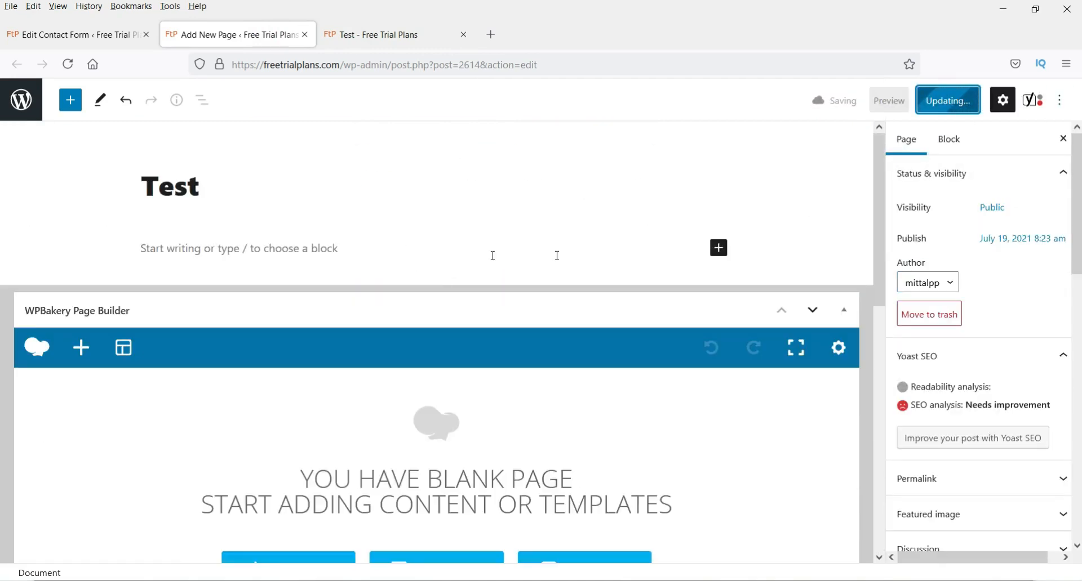
- Add a Shortcode block holding the Test Form shortcode (id 2613) to the Test page and update
left_click(718, 248)
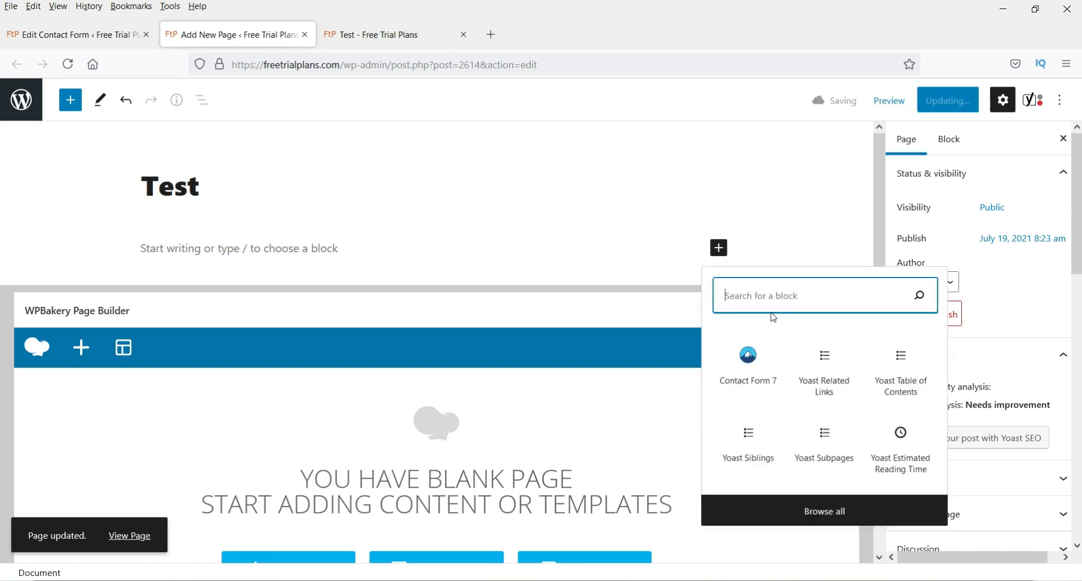
type("short")
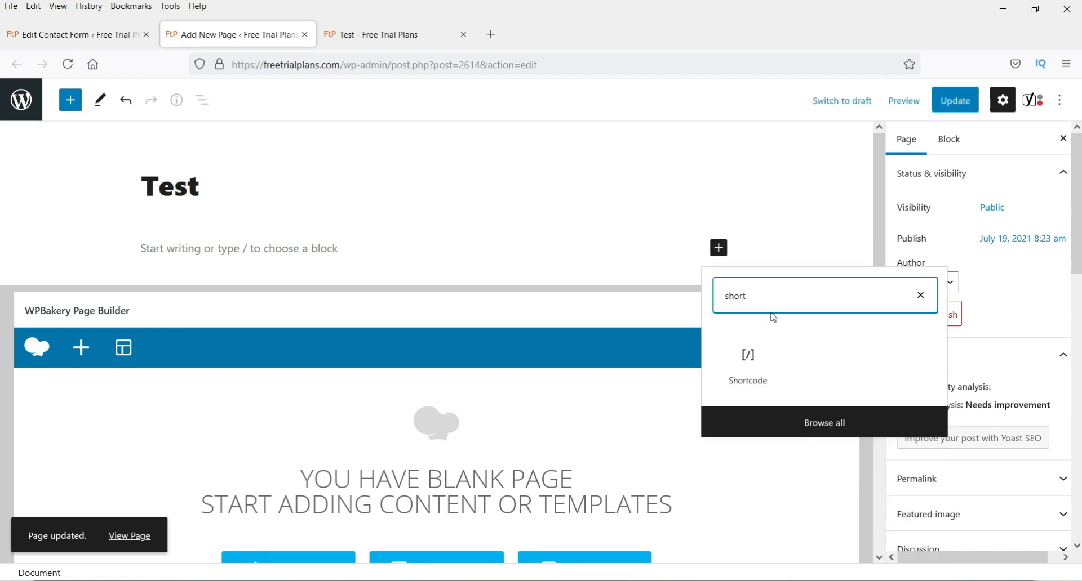
left_click(751, 367)
type("[your-name][your-email][url-test][number-299][Movingdate][select-option][radiooptions][file-946][your-message][accept]")
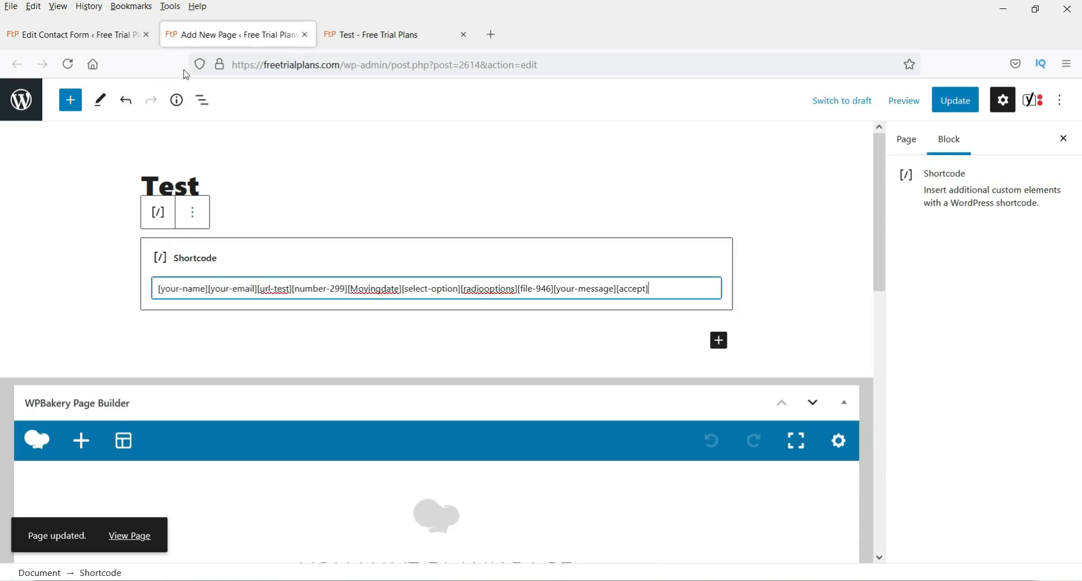
left_click(68, 34)
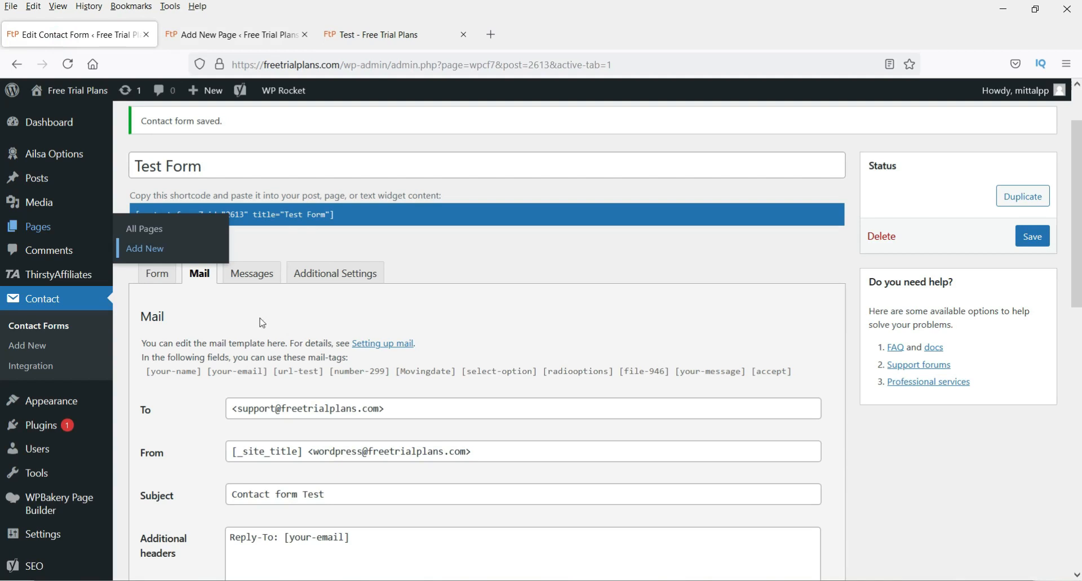
left_click(356, 215)
key("ctrl+c")
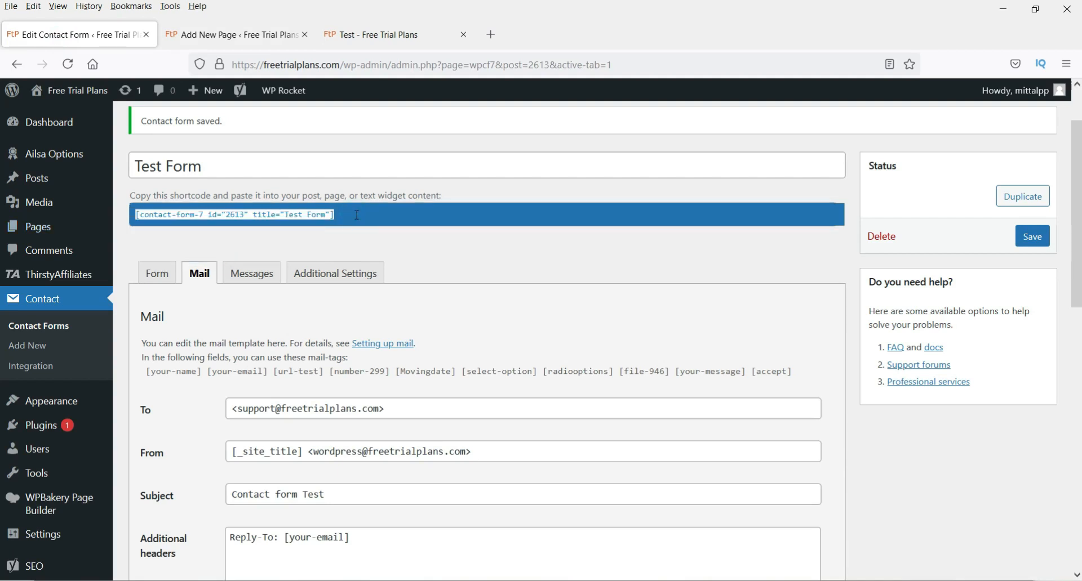
left_click(265, 34)
triple_click(293, 288)
key("ctrl+v")
left_click(955, 100)
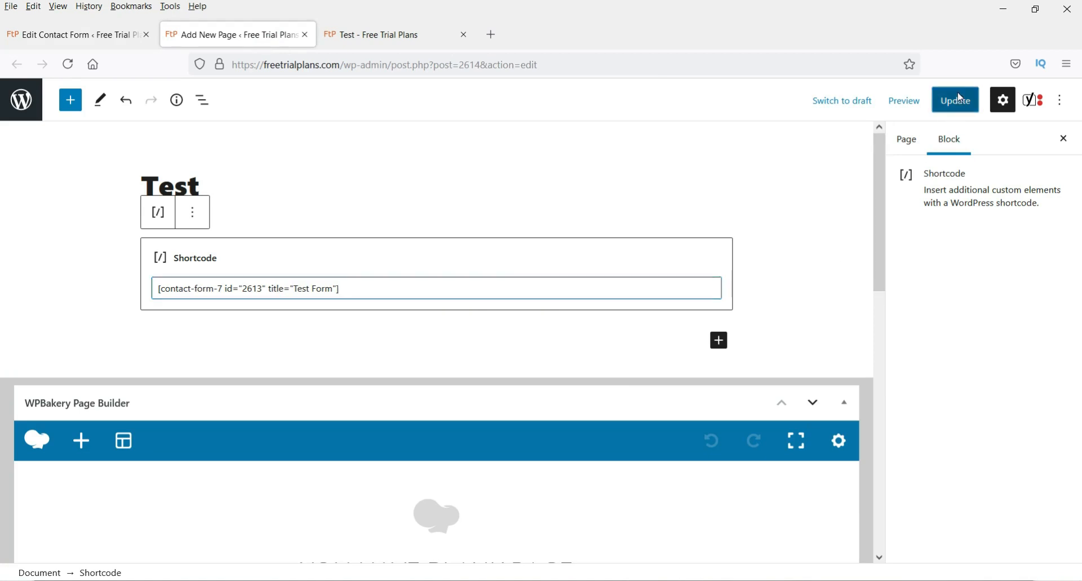
- Reload the live Test page and check the rendered form fields
left_click(386, 36)
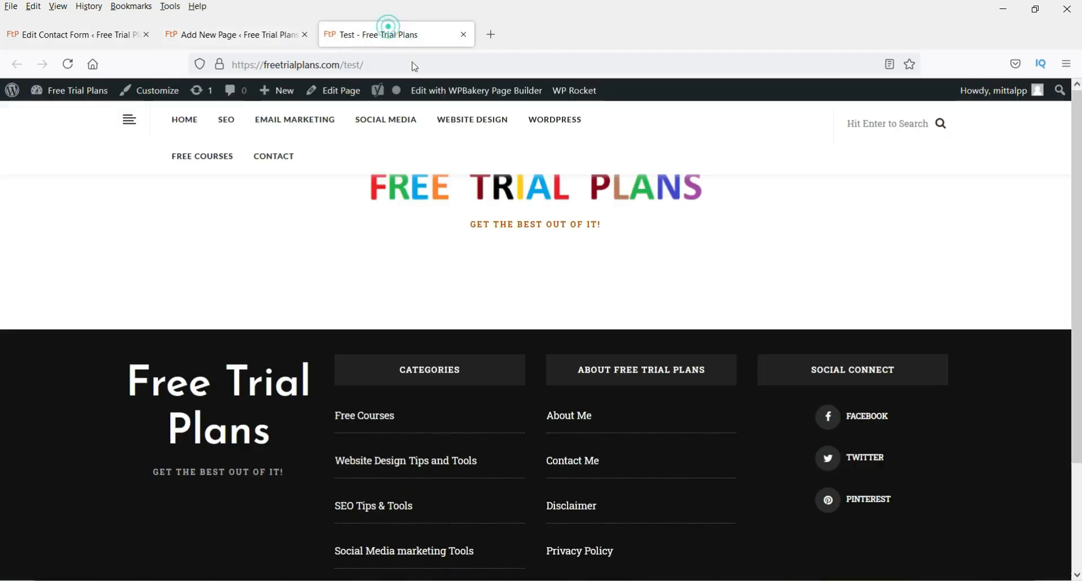
left_click(67, 65)
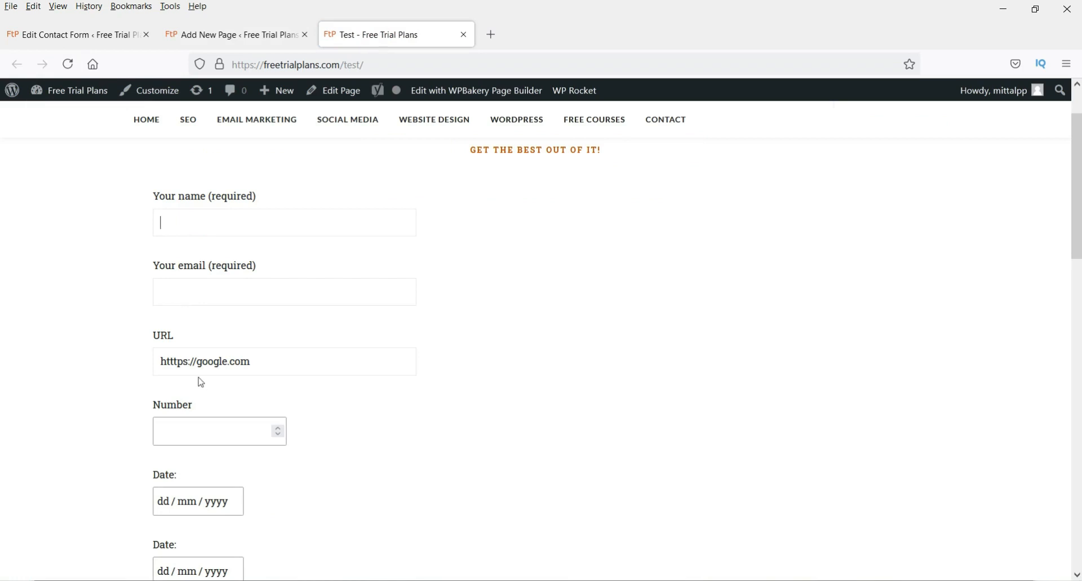
scroll(201, 383, "down", 3)
triple_click(285, 212)
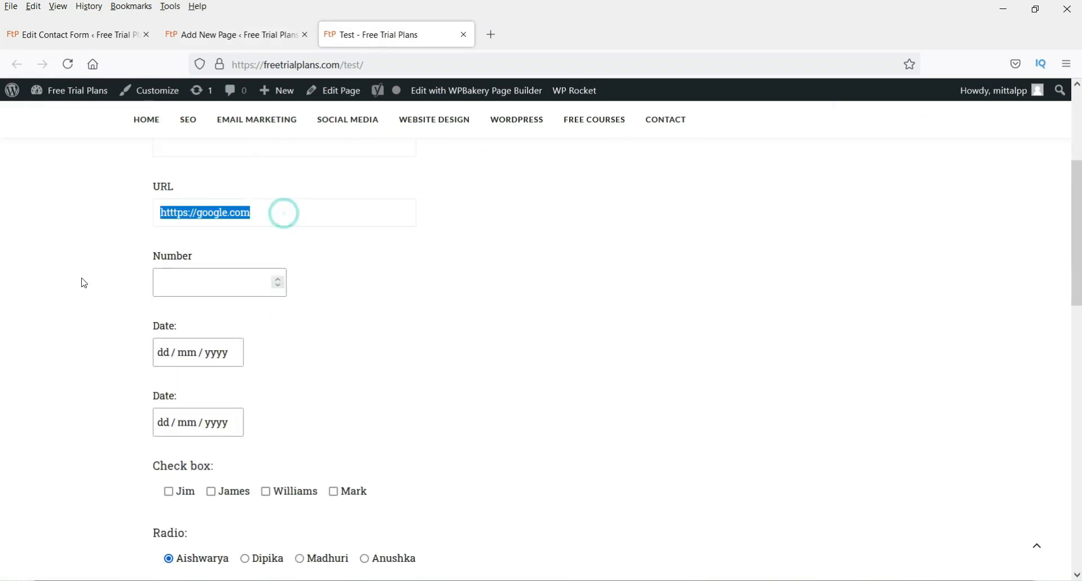
left_click(178, 282)
scroll(113, 327, "down", 2)
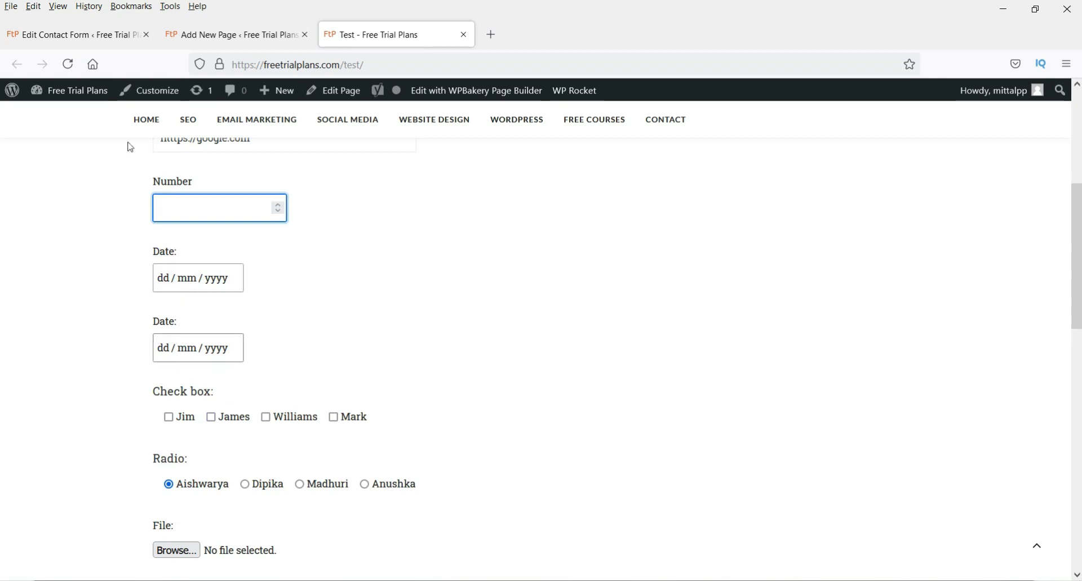
- Show the Test Form's template markup and compare its labels against the live form
left_click(194, 35)
left_click(101, 35)
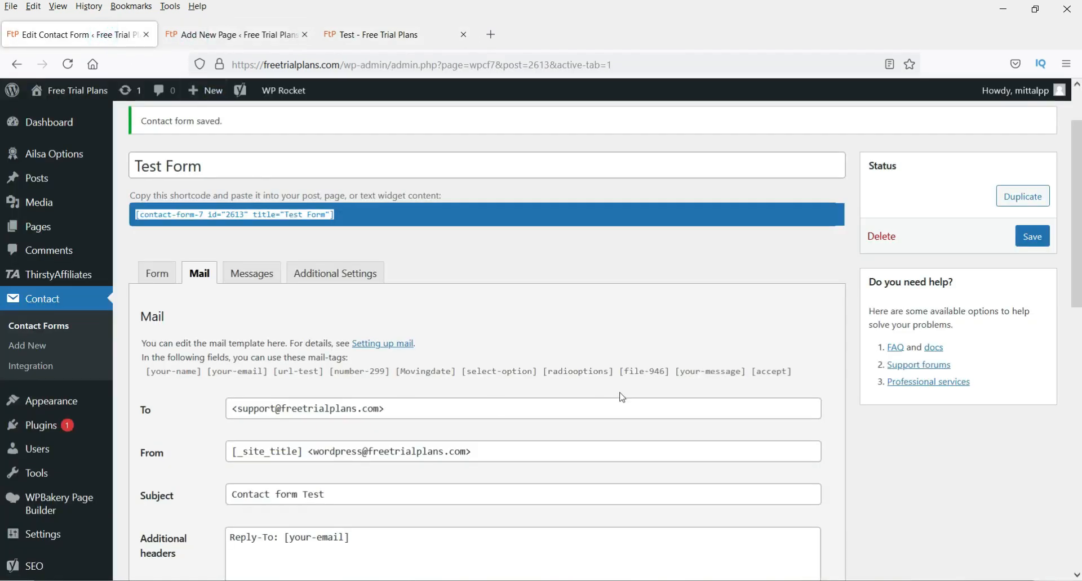
scroll(622, 397, "down", 4)
left_click(157, 120)
double_click(206, 384)
left_click(341, 406)
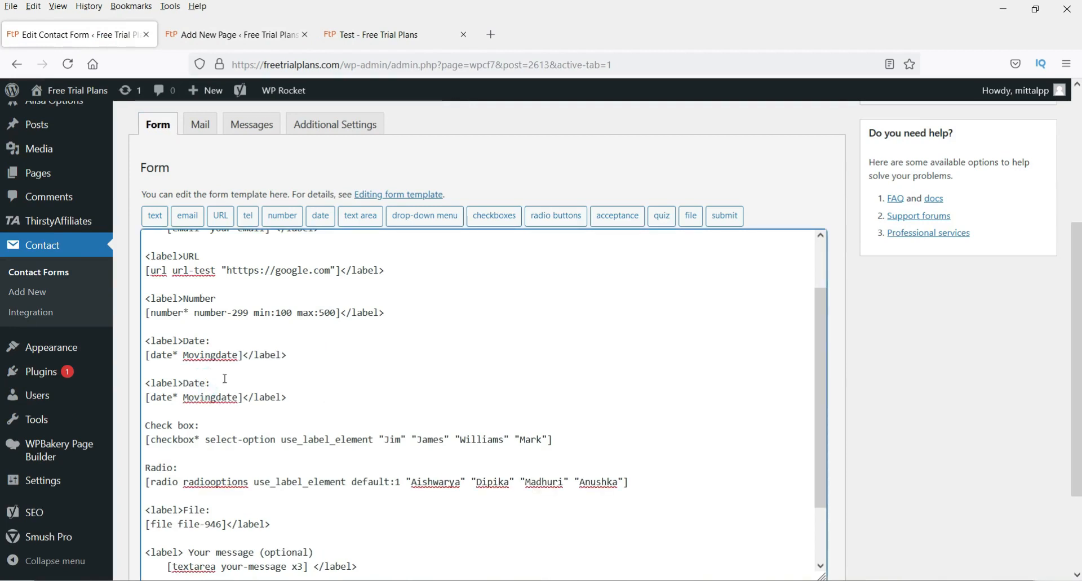
left_click(367, 37)
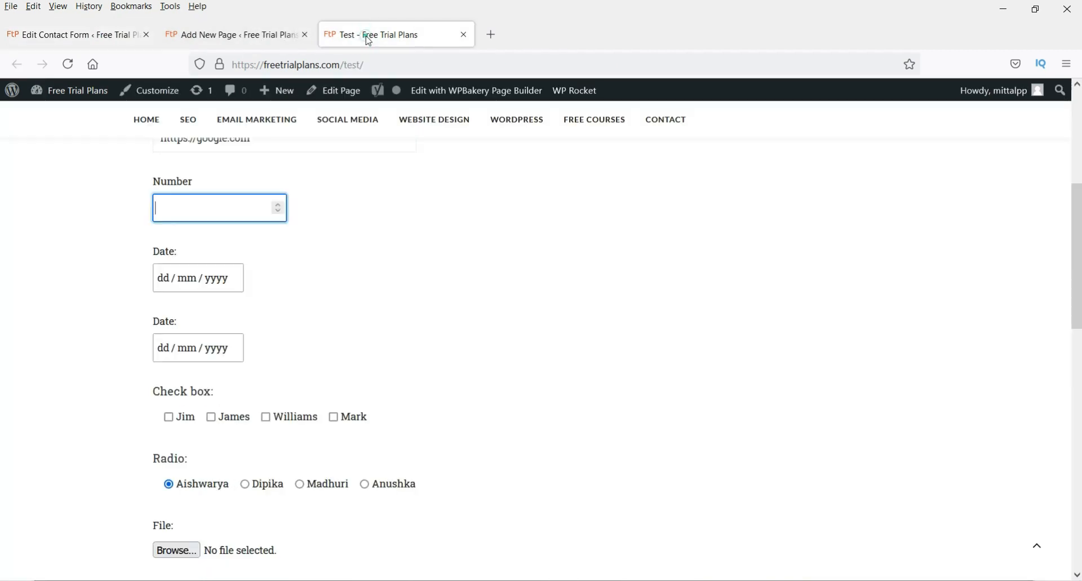
scroll(287, 328, "down", 2)
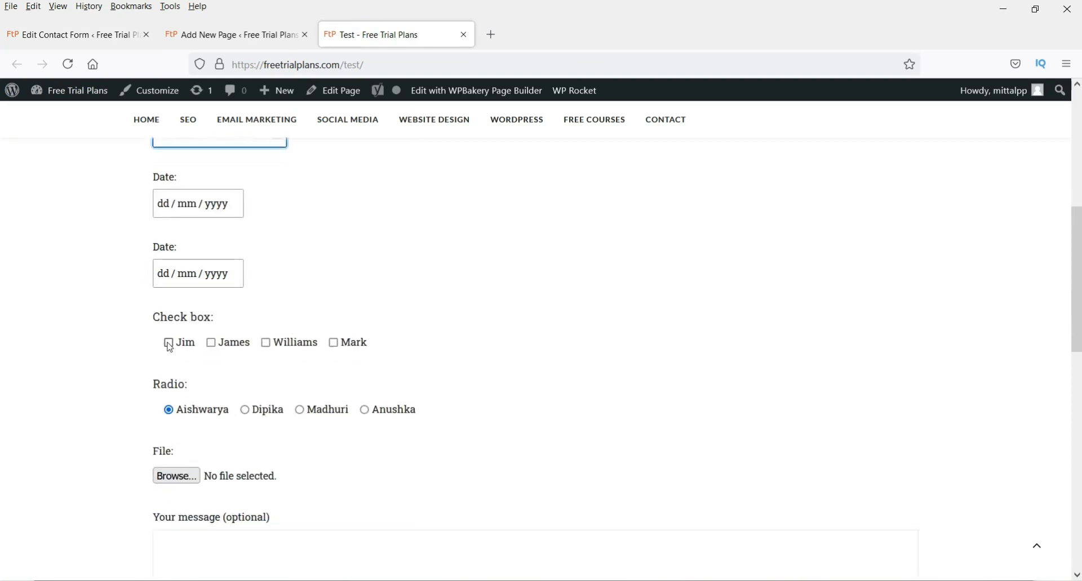
left_click(85, 35)
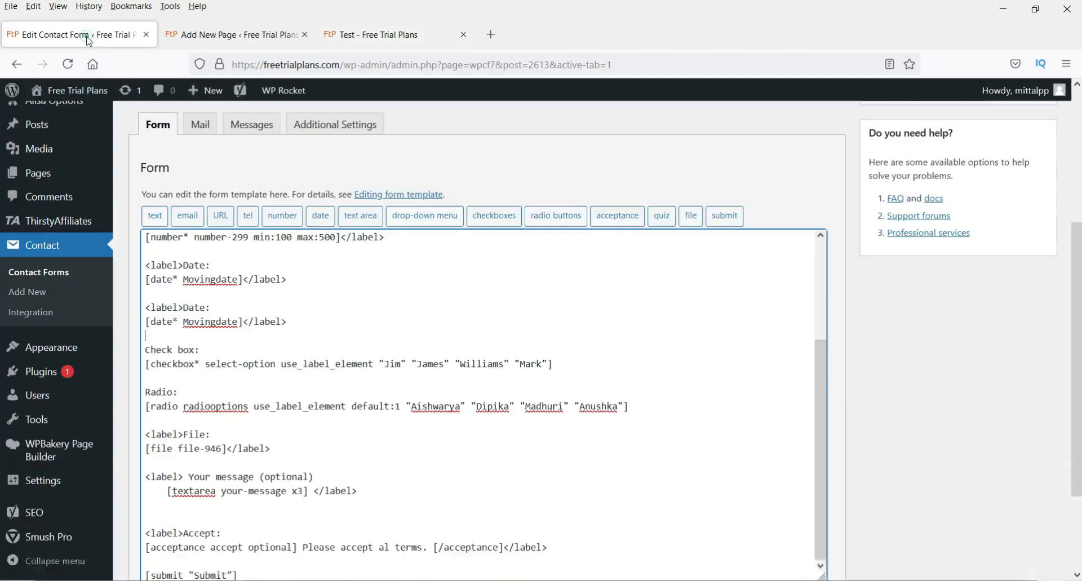
scroll(301, 348, "down", 2)
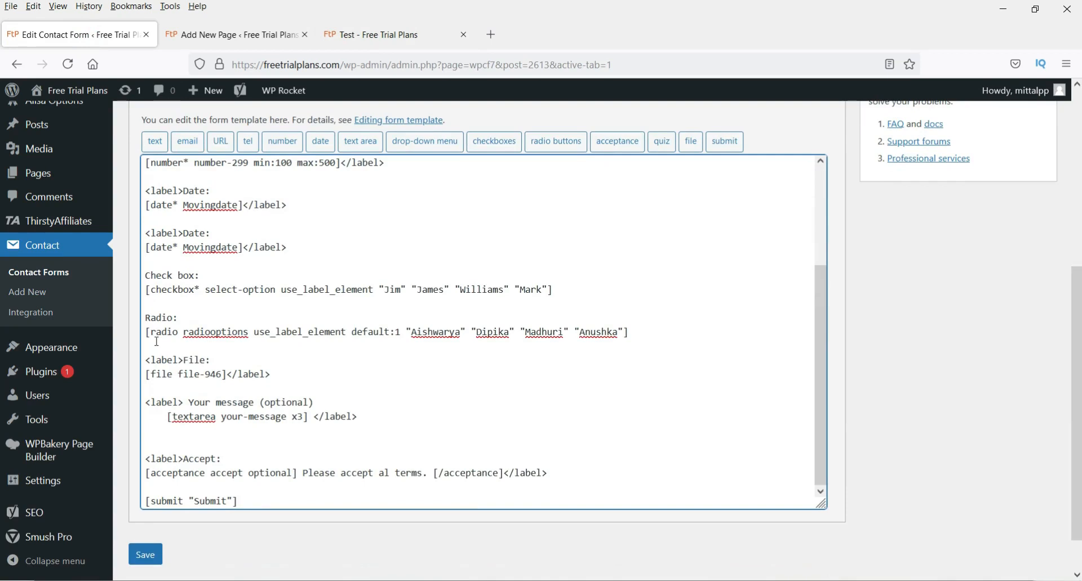
left_click(373, 41)
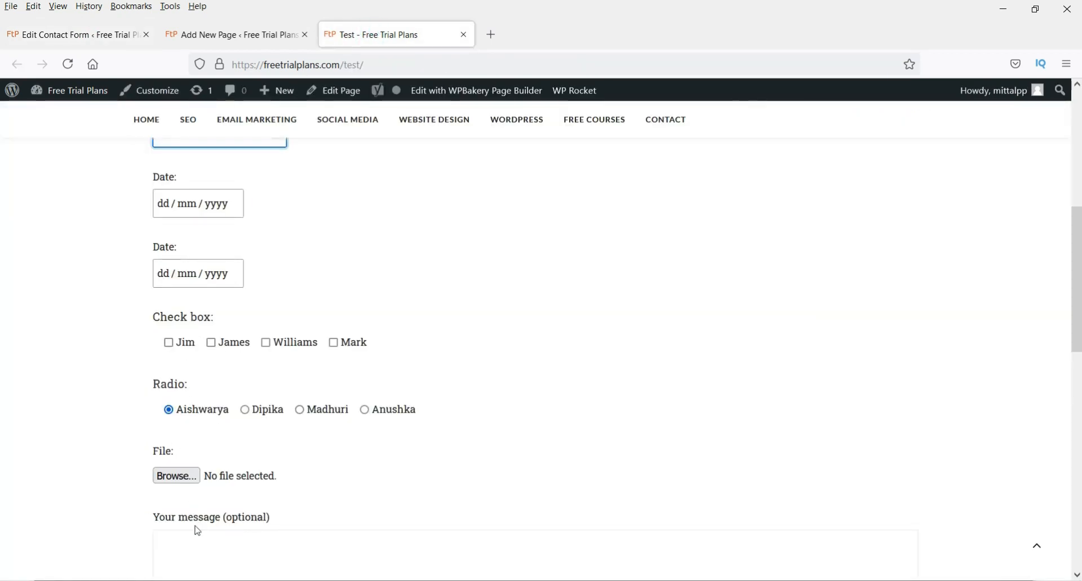
left_click(74, 39)
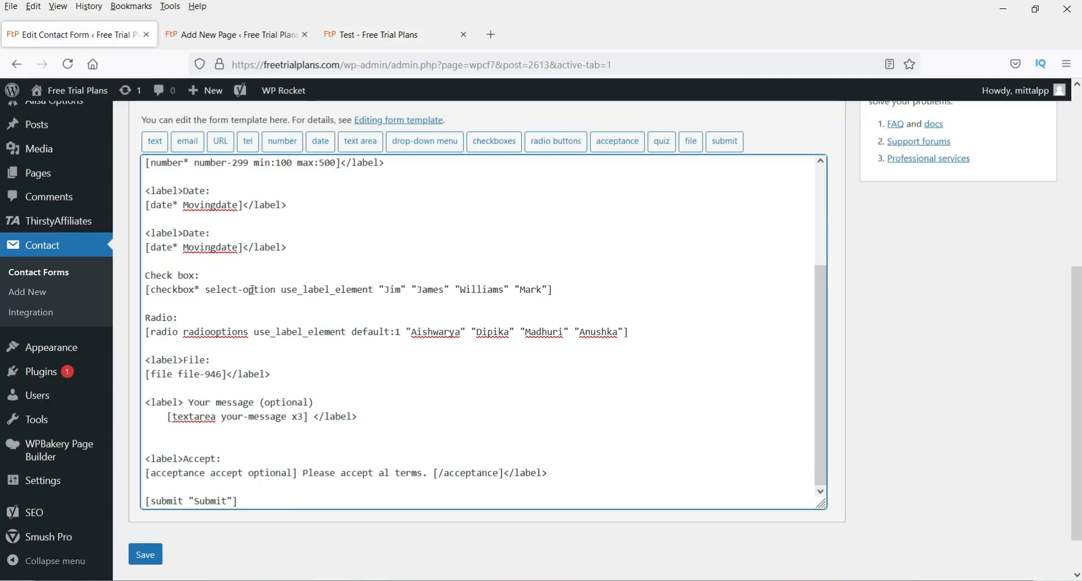
scroll(252, 291, "up", 3)
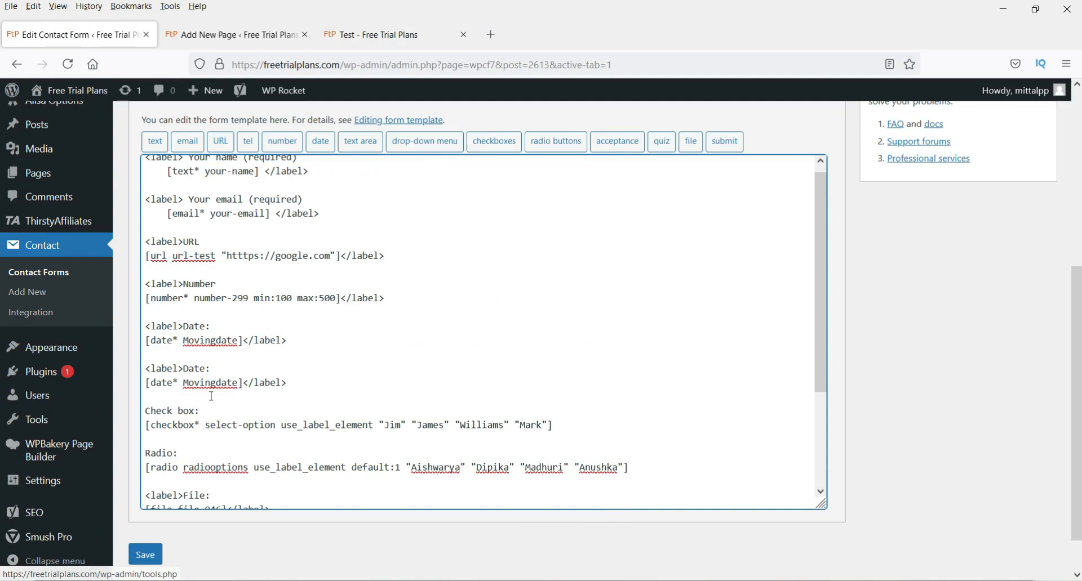
- Remove the misplaced date tag from the Dropdown line of the form template
double_click(204, 368)
type("D")
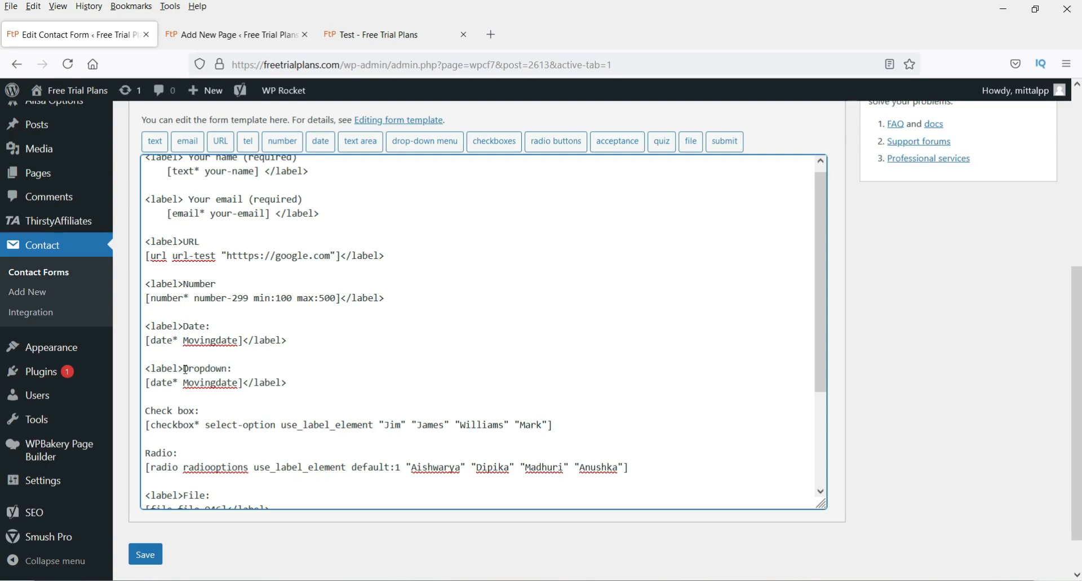
left_click_drag(241, 384, 145, 383)
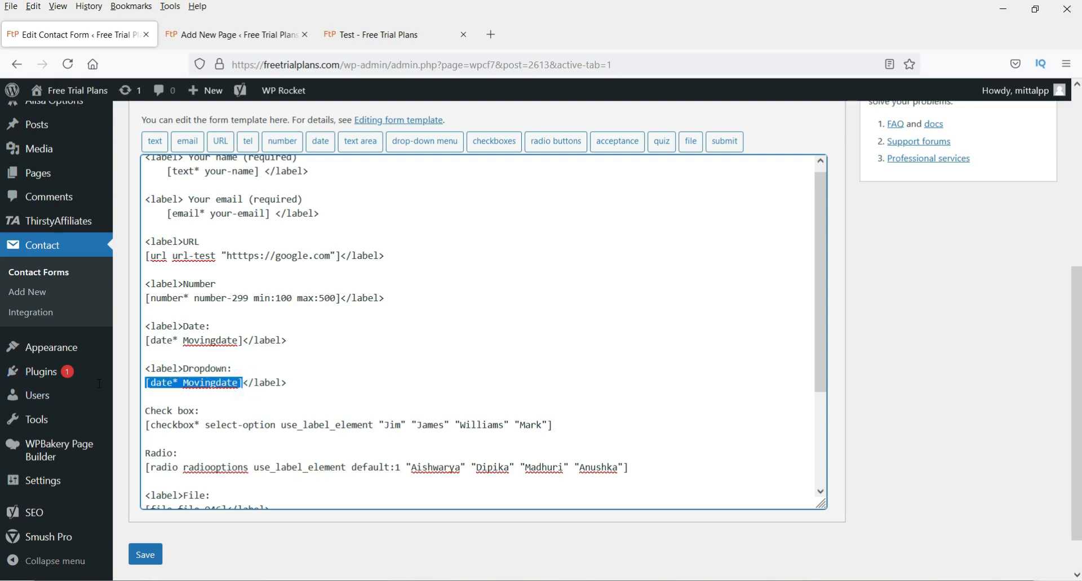
key("BackSpace")
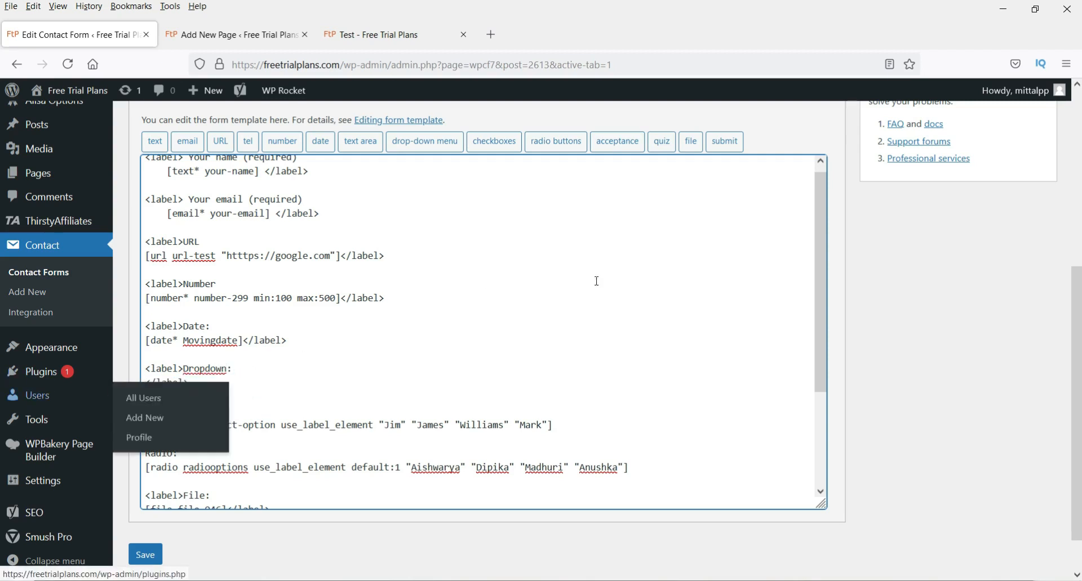
- Insert a required drop-down named dropdown with options 1, 2, 3, 4 and save the form
left_click(434, 141)
left_click(435, 217)
triple_click(515, 243)
type("dropdown")
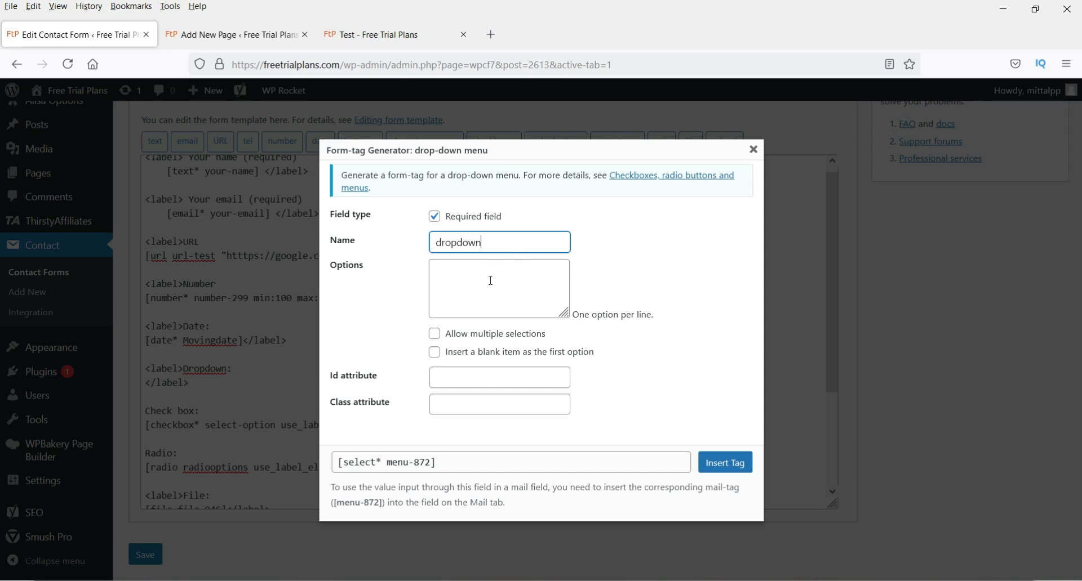
left_click(490, 281)
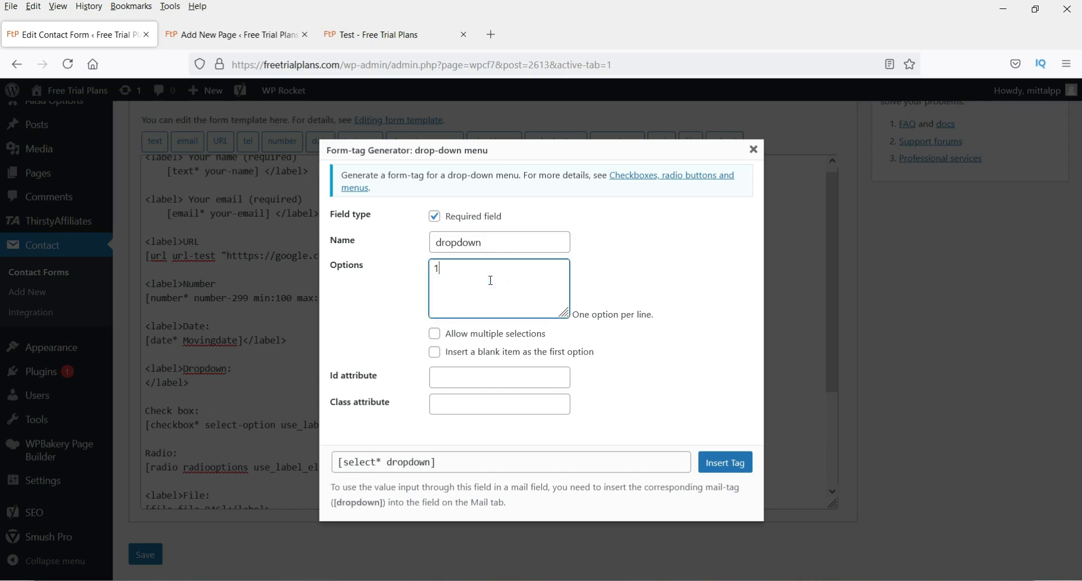
type("1 2 3")
key("Return")
type("4")
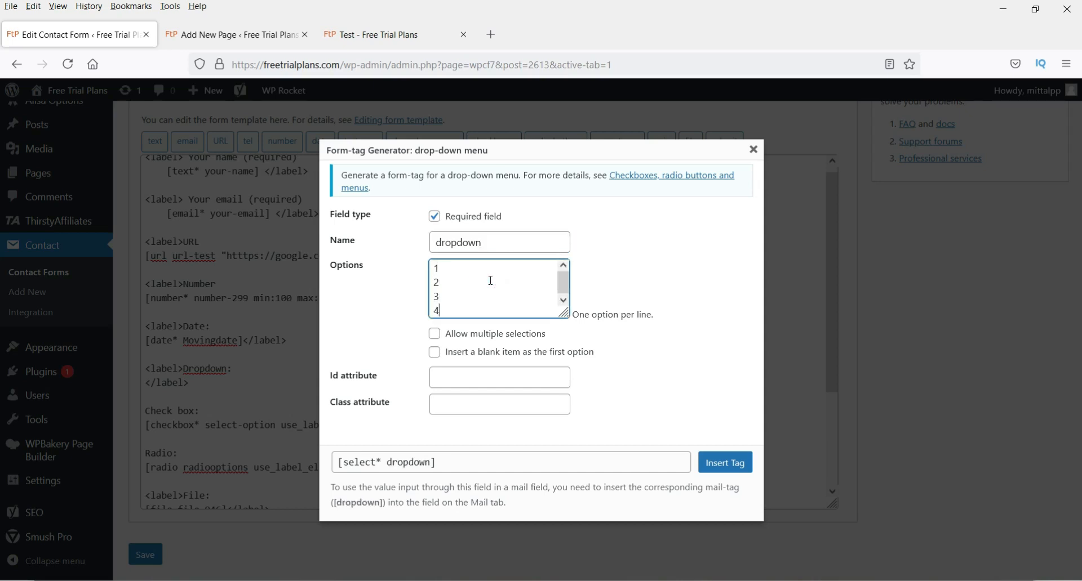
left_click(648, 411)
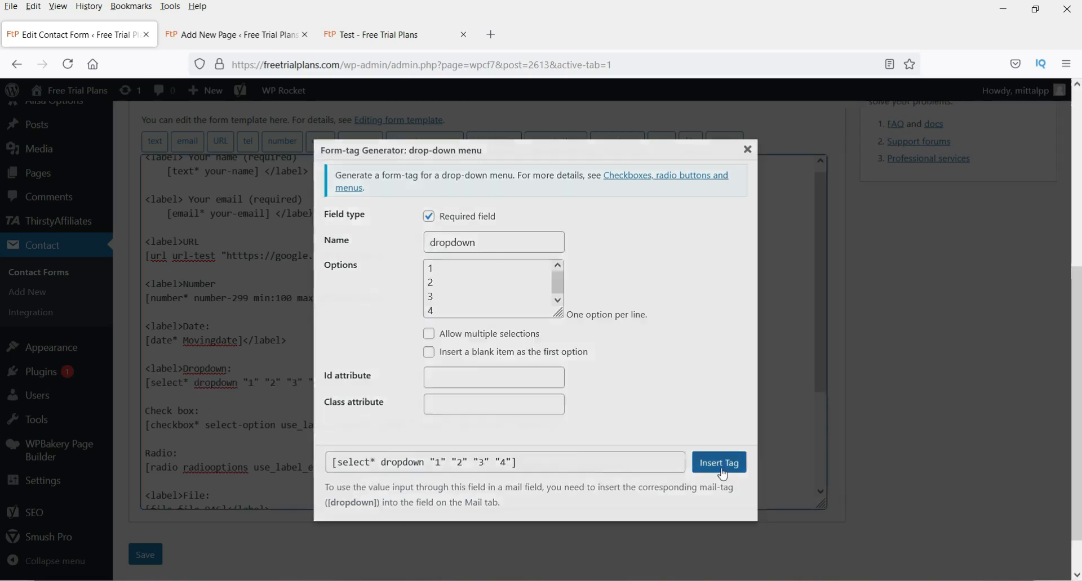
left_click(718, 461)
scroll(958, 383, "up", 5)
left_click(1029, 317)
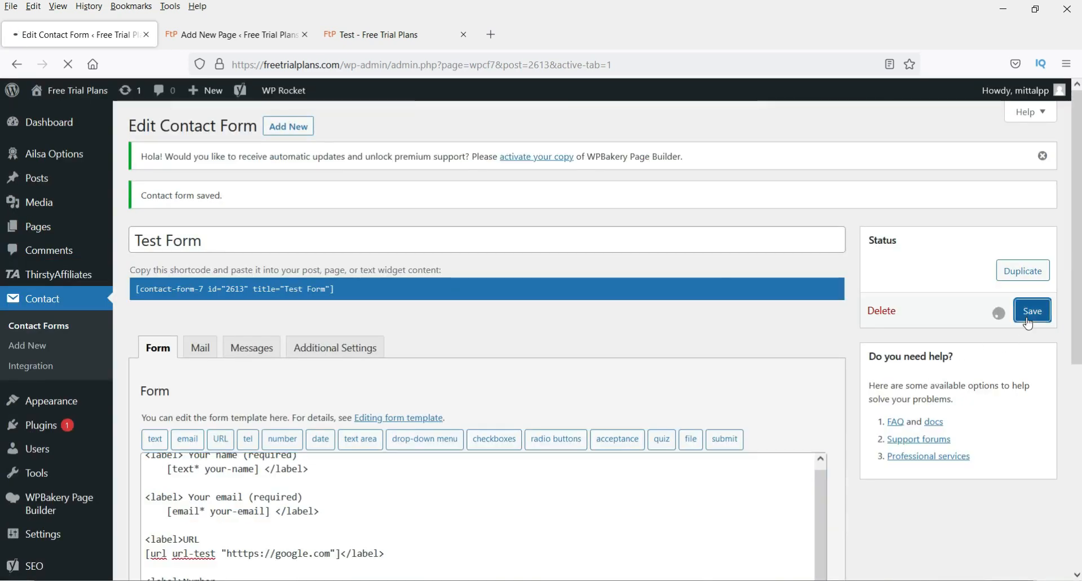
- Add a 'Dropdown: [dropdown]' line after the Date line in the mail body and save
left_click(200, 348)
scroll(459, 258, "down", 3)
left_click_drag(459, 223, 511, 231)
key("ctrl+c")
scroll(396, 297, "down", 4)
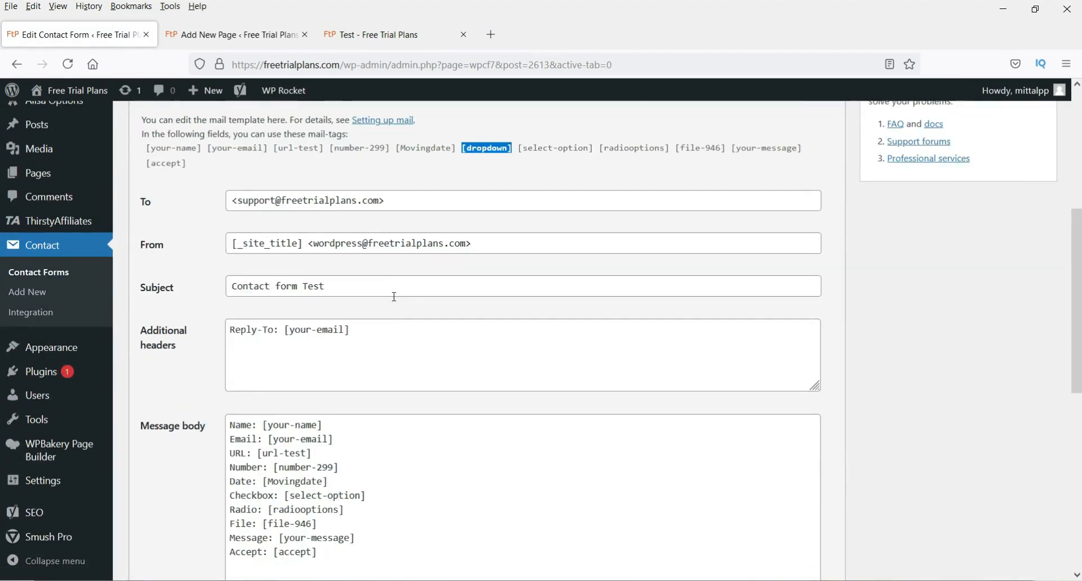
left_click(369, 336)
key("Return")
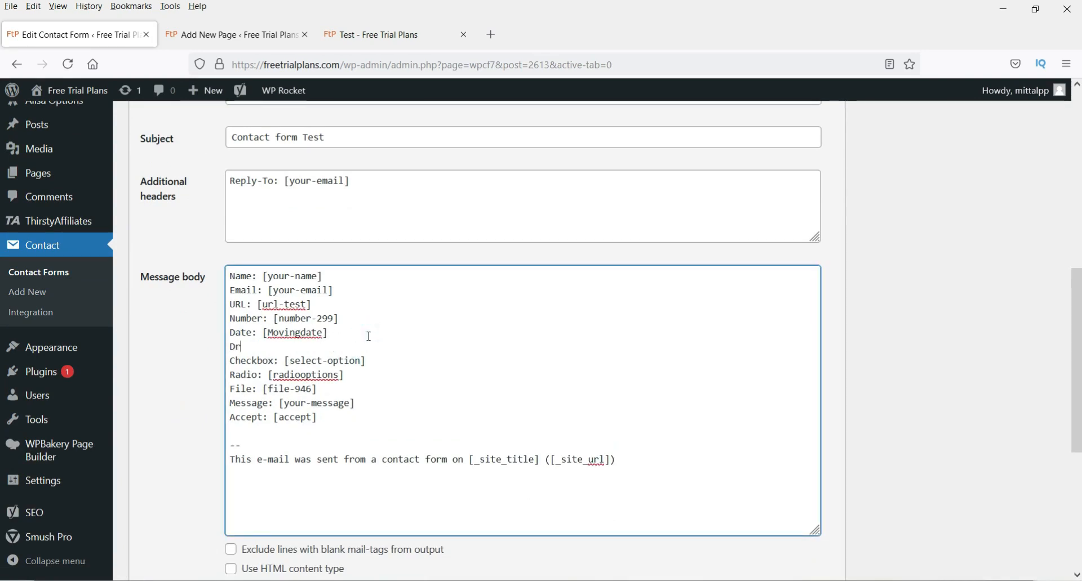
type("Dropdown:")
key("ctrl+v")
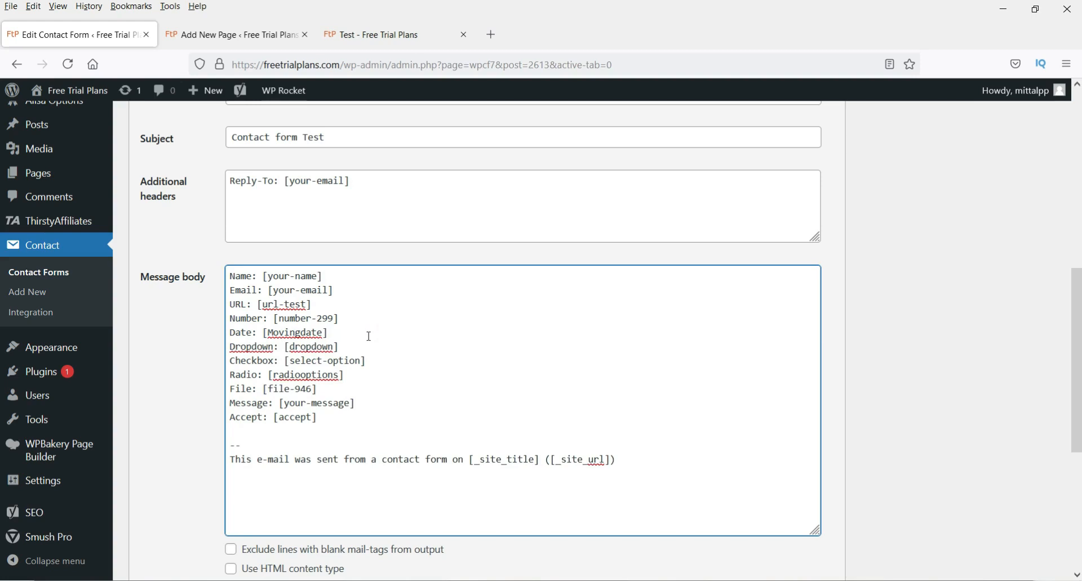
scroll(857, 367, "up", 5)
left_click(1033, 162)
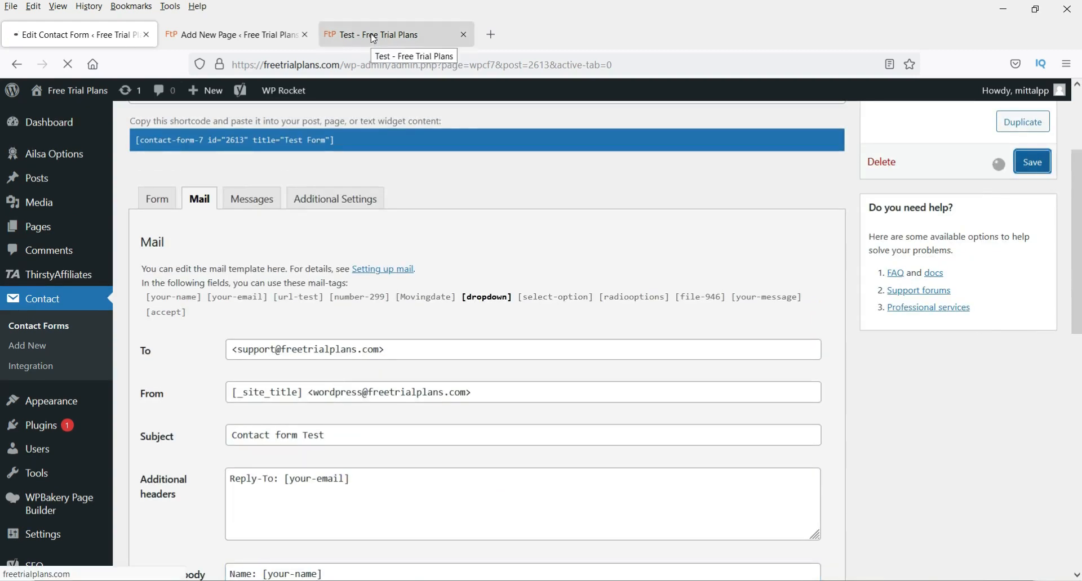
- Reload the Test page, check the Dropdown offers 1–4, and tick Jim
left_click(374, 37)
left_click(67, 64)
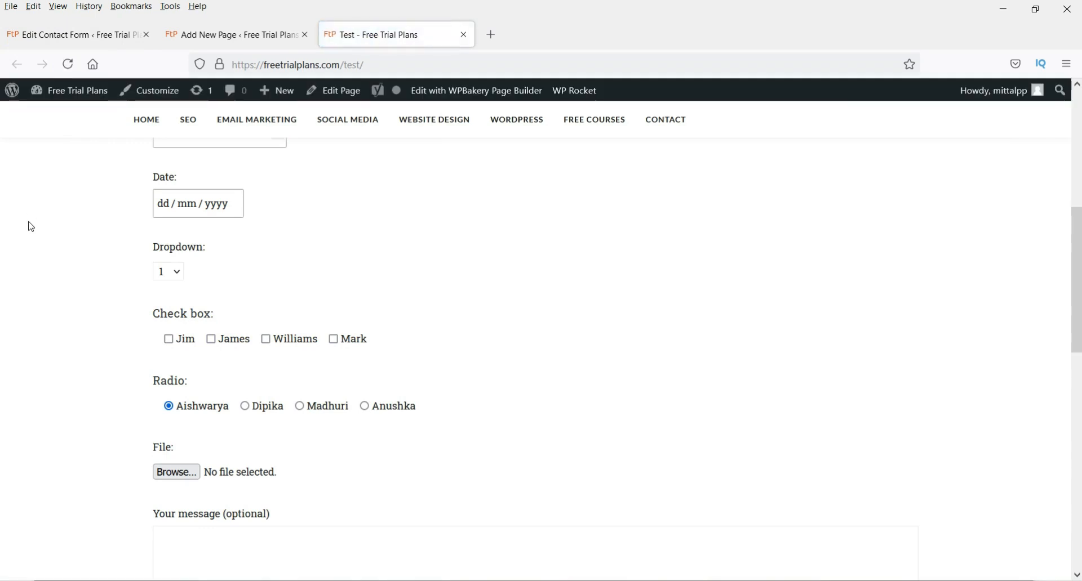
left_click(178, 274)
left_click(177, 272)
left_click(175, 342)
- Try the File field's chooser without picking a file, then click into the message box
scroll(163, 341, "down", 3)
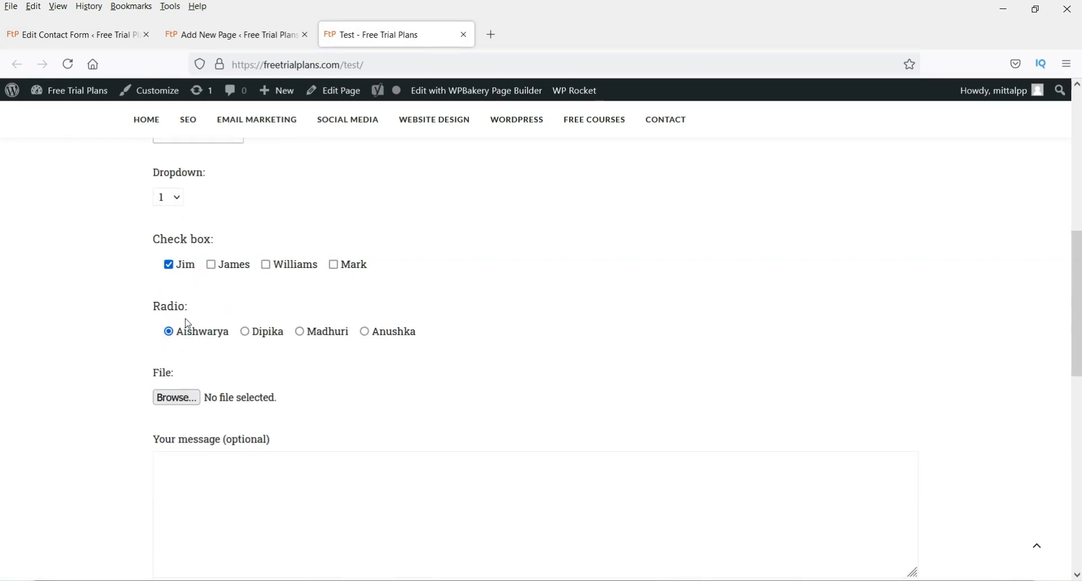
scroll(188, 323, "down", 5)
left_click(173, 251)
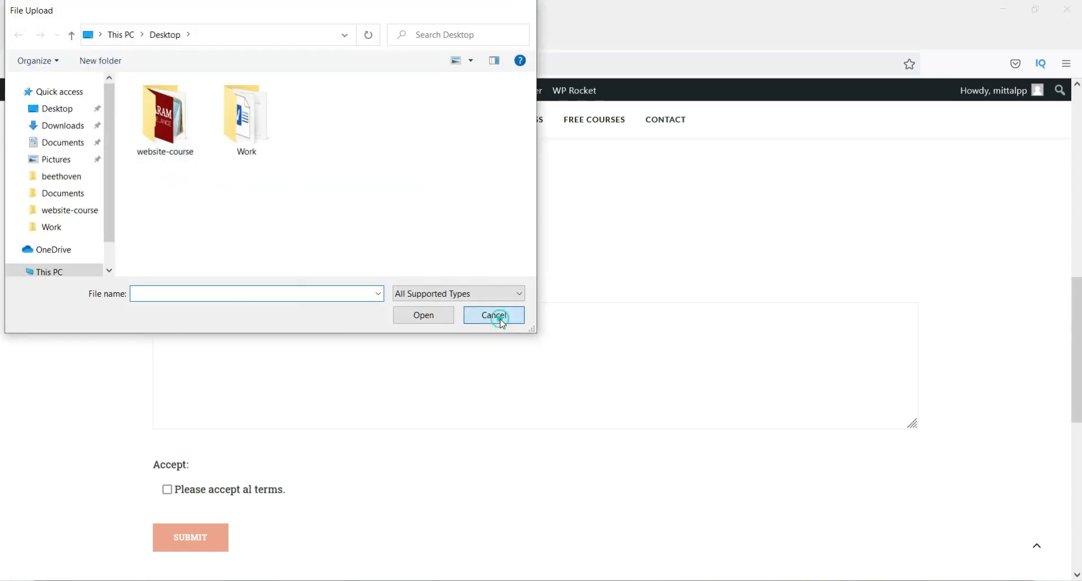
left_click(497, 316)
left_click(259, 353)
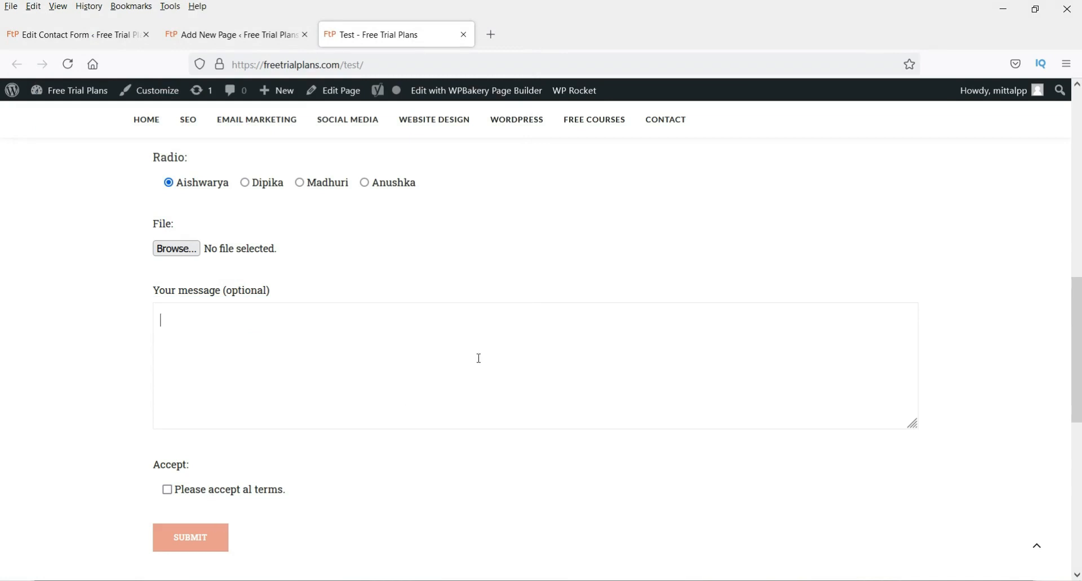
- Fill in the name, email and URL fields with test contact details
scroll(478, 359, "up", 10)
left_click(218, 304)
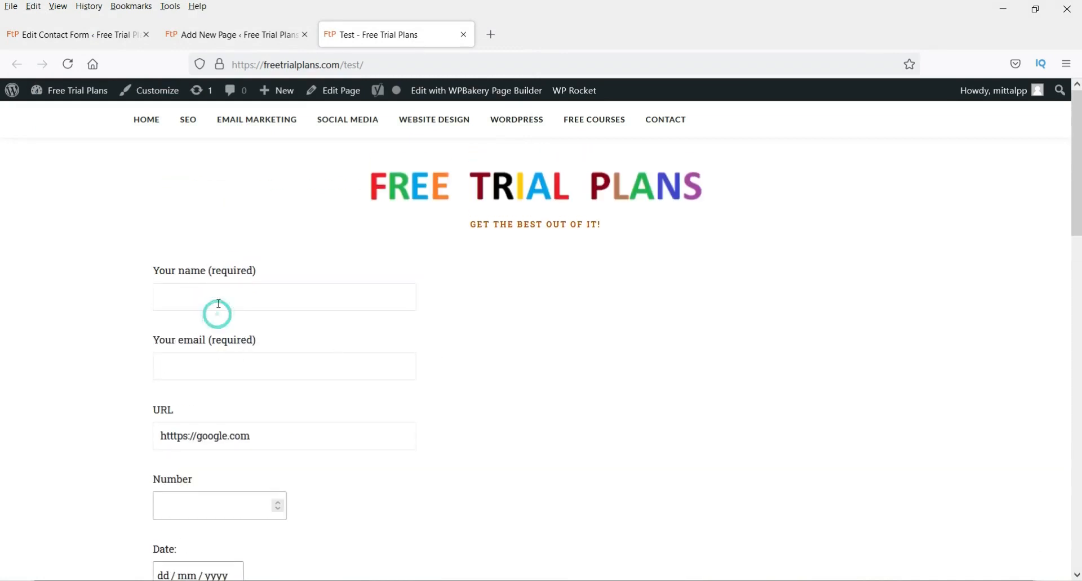
type("Prasha")
left_click(219, 317)
left_click(213, 360)
type("Ts")
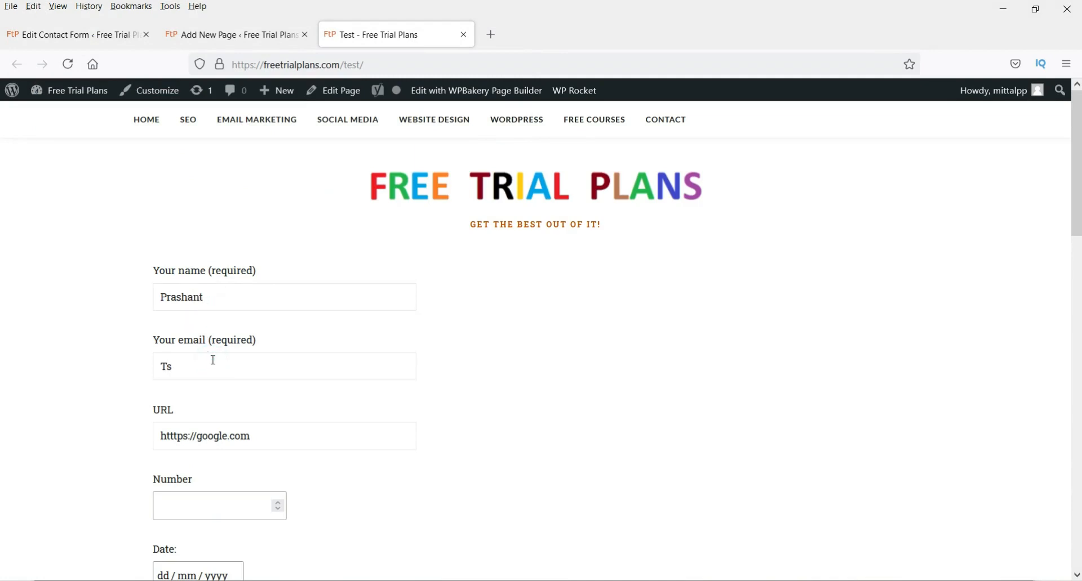
key("BackSpace")
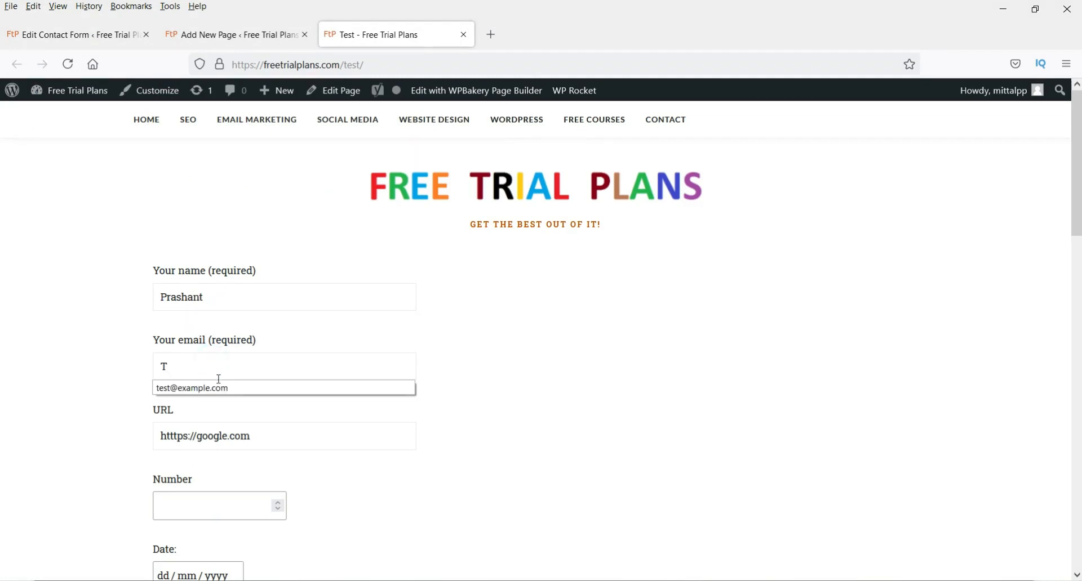
left_click(220, 387)
scroll(292, 398, "down", 3)
left_click_drag(229, 287, 193, 289)
type("fr")
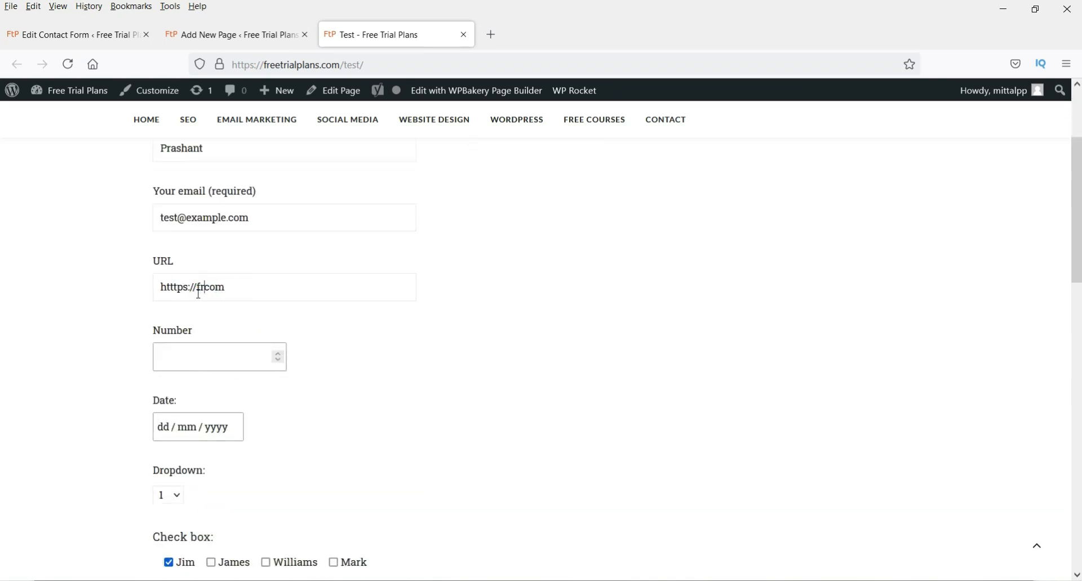
type("eetrialplans.")
- Enter 107 in the Number field
left_click(205, 356)
type("107")
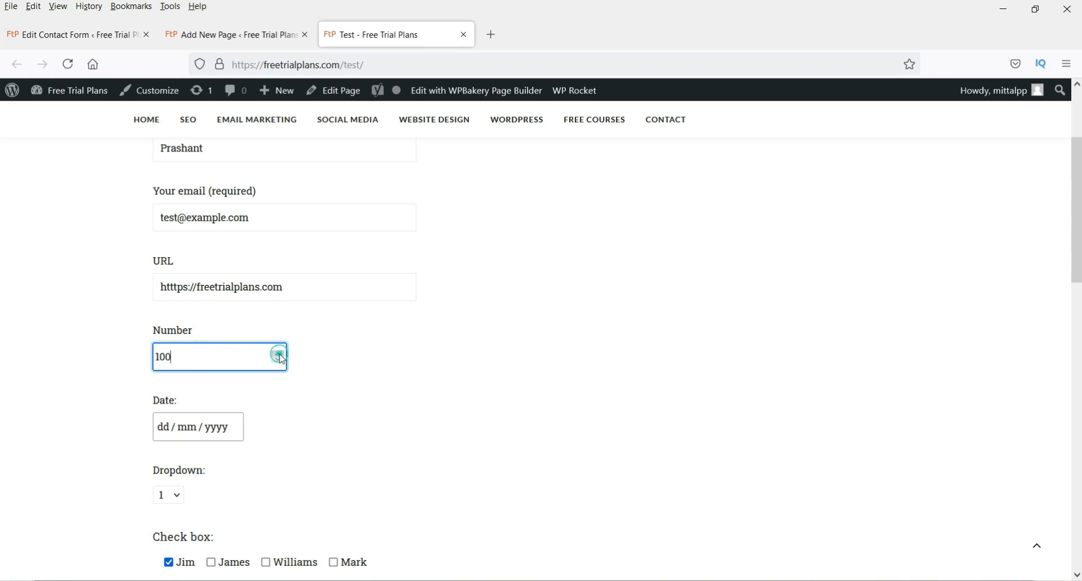
left_click(278, 360)
left_click(278, 348)
left_click(278, 348)
left_click(368, 387)
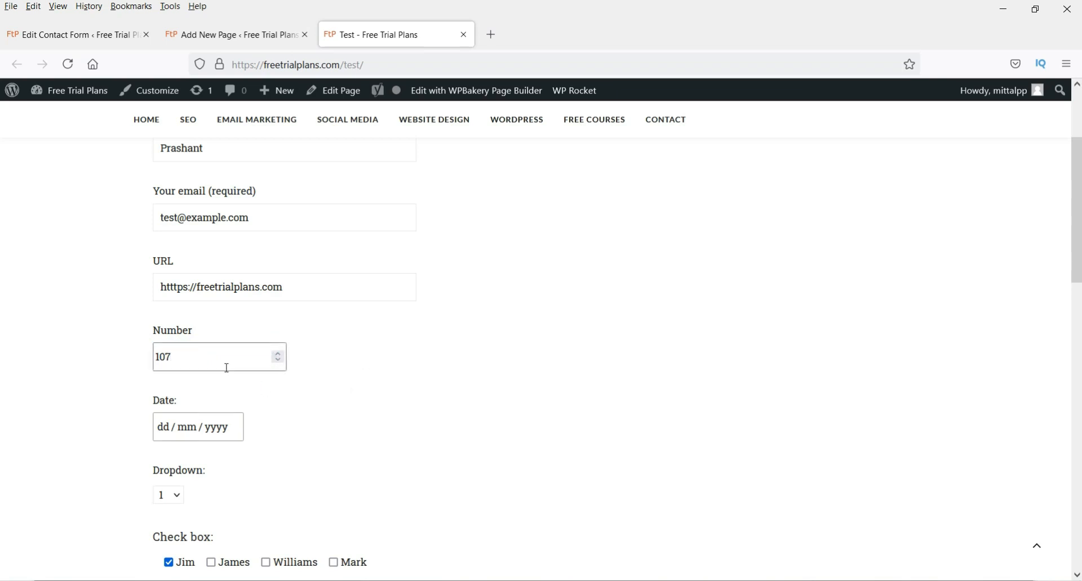
- Set Date to 20 July 2021, Dropdown to option 2, tick James, and choose Madhuri
scroll(359, 363, "down", 3)
left_click(204, 284)
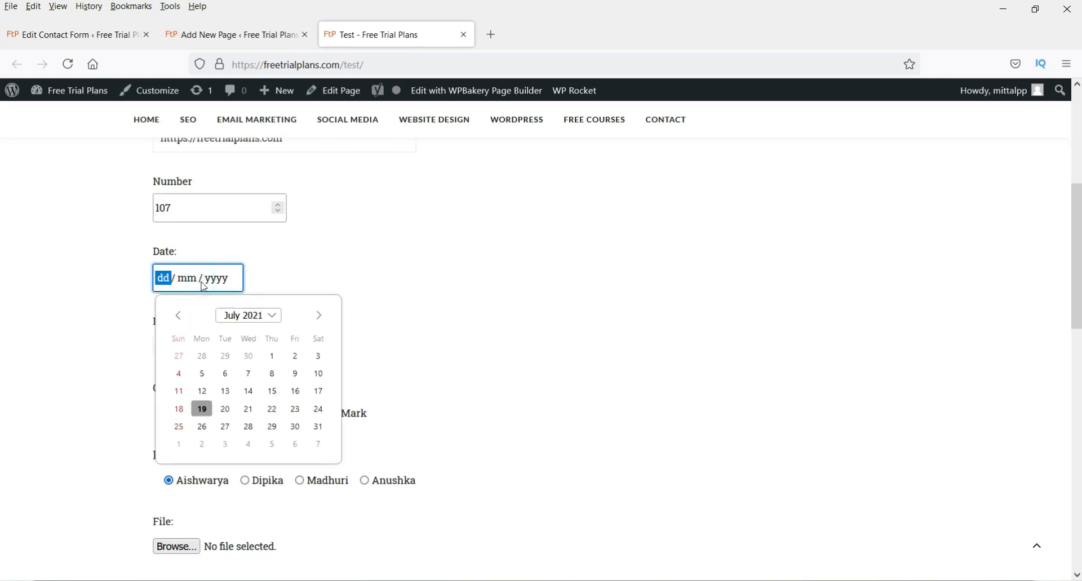
left_click(231, 415)
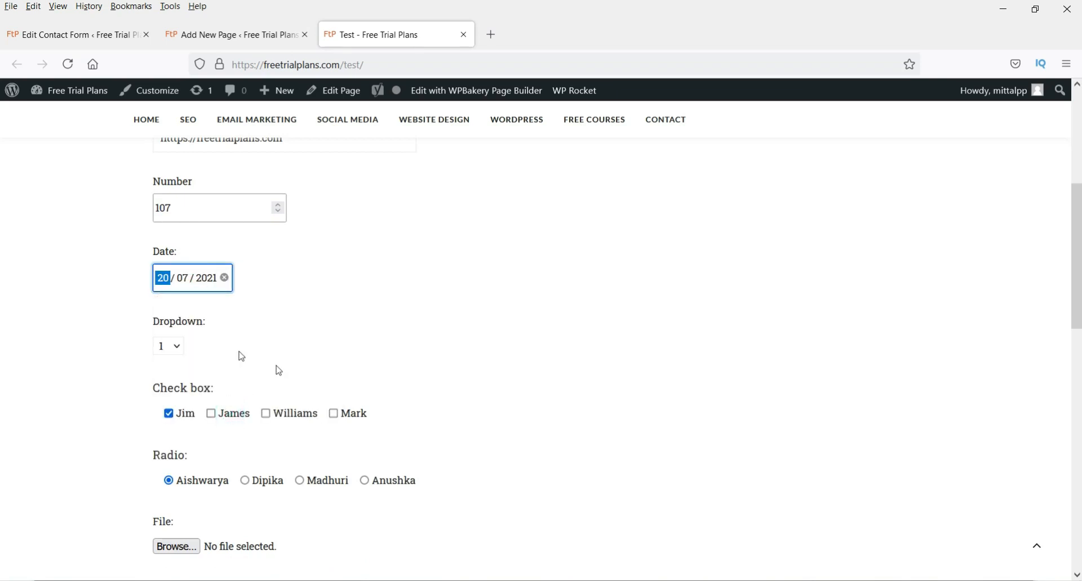
left_click(177, 349)
left_click(164, 383)
scroll(350, 345, "down", 3)
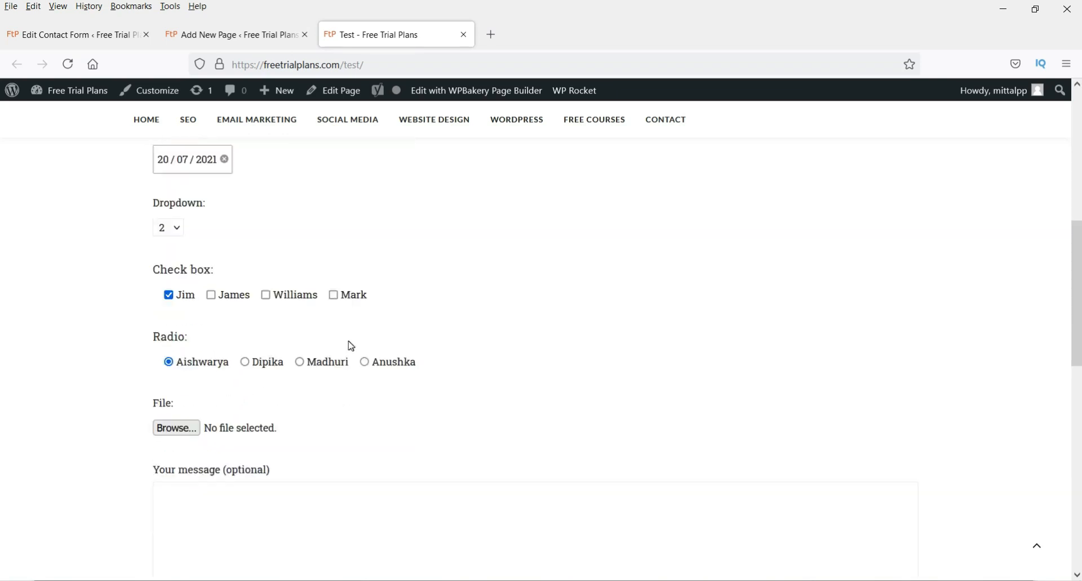
left_click(210, 271)
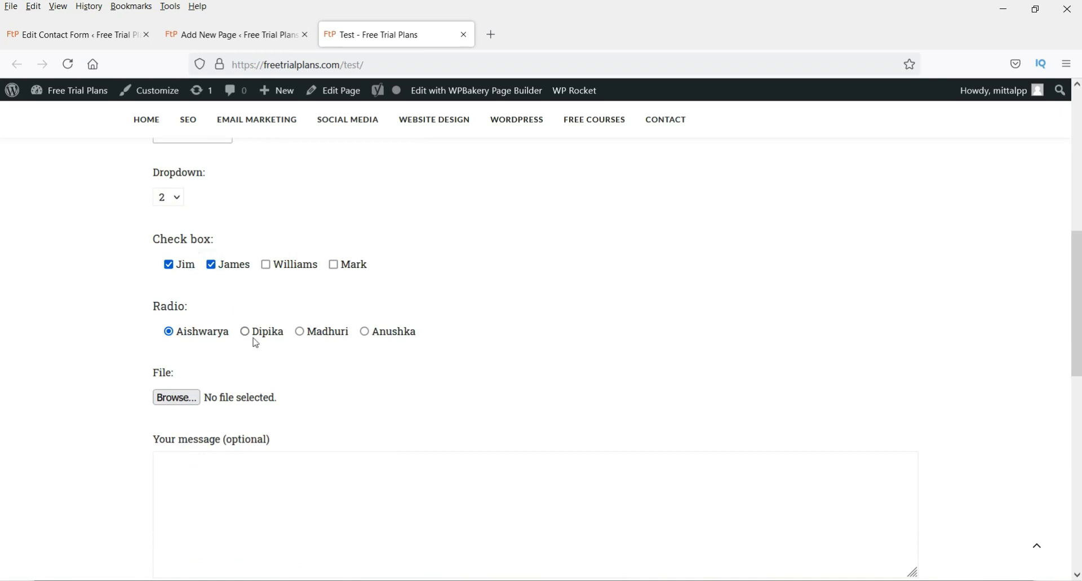
left_click(299, 332)
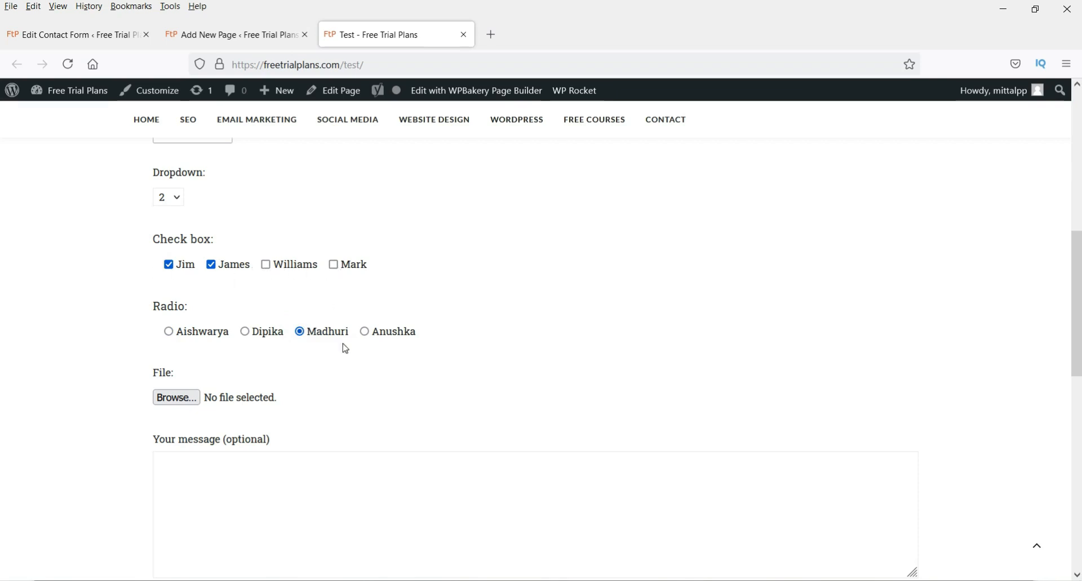
- Place the caret in the message box, accept the terms, and submit the form
scroll(366, 345, "down", 2)
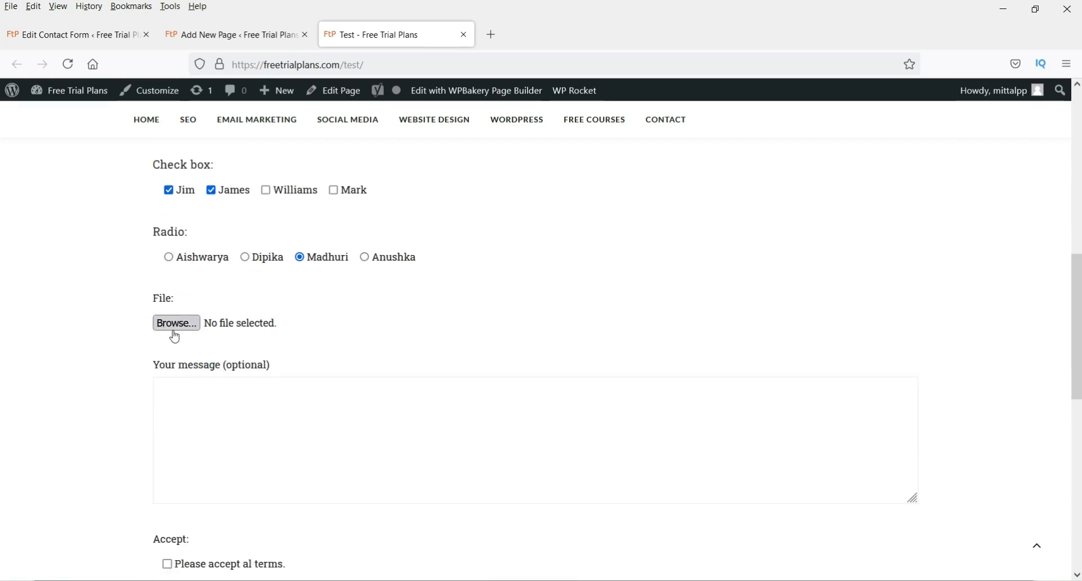
left_click(253, 425)
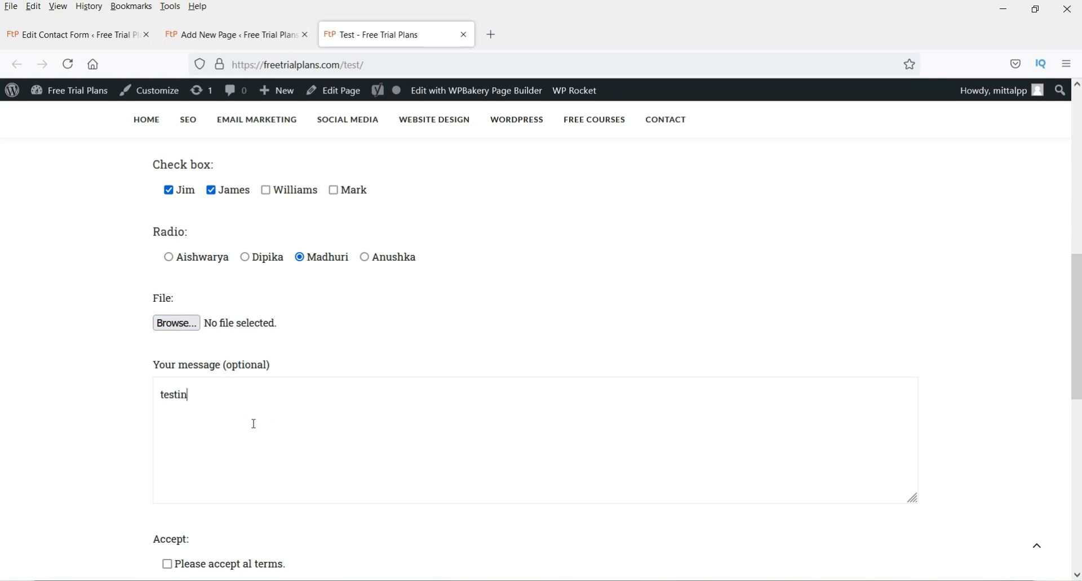
scroll(260, 439, "down", 4)
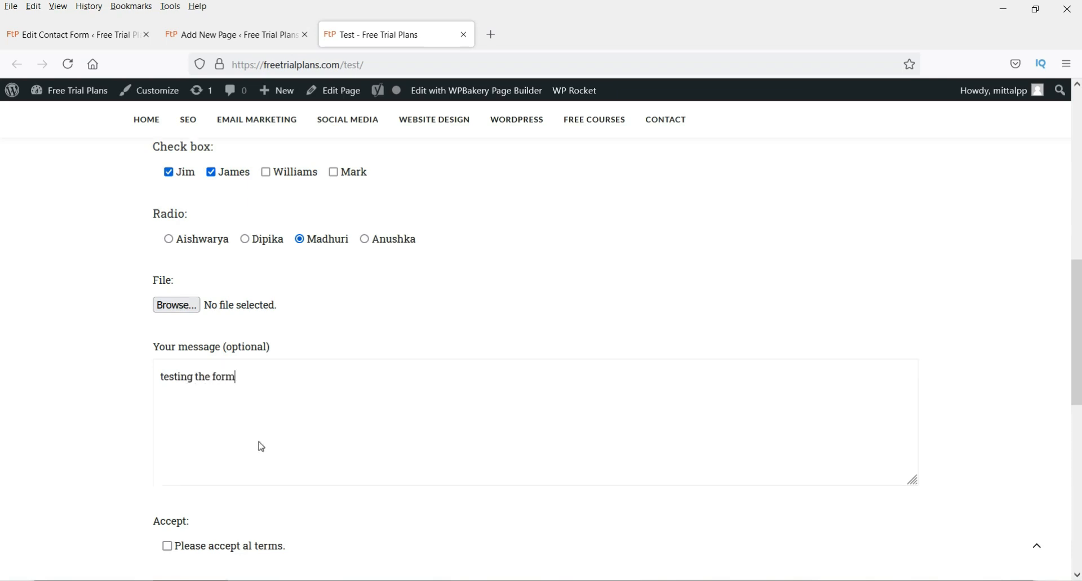
left_click(168, 341)
left_click(211, 393)
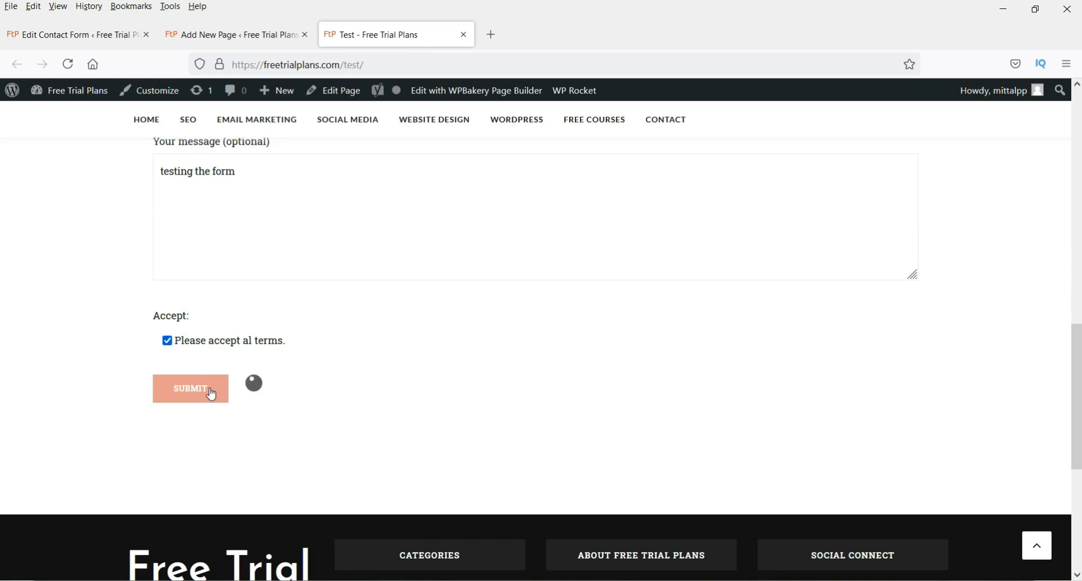
scroll(483, 384, "up", 1)
scroll(304, 423, "down", 4)
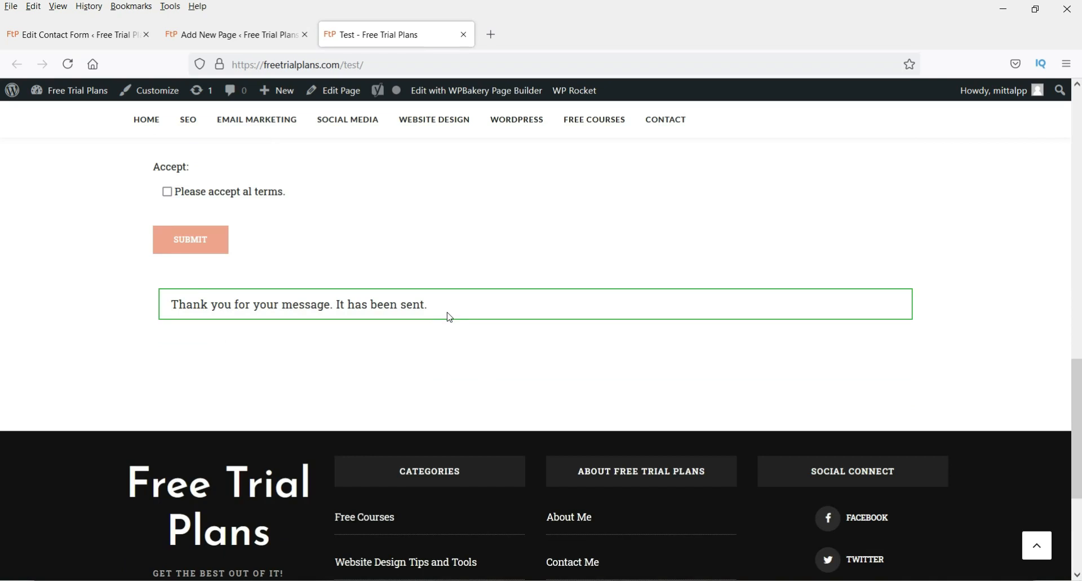
left_click(90, 35)
- Compare the success message setting with the thank-you notice on the live Test page
left_click(253, 343)
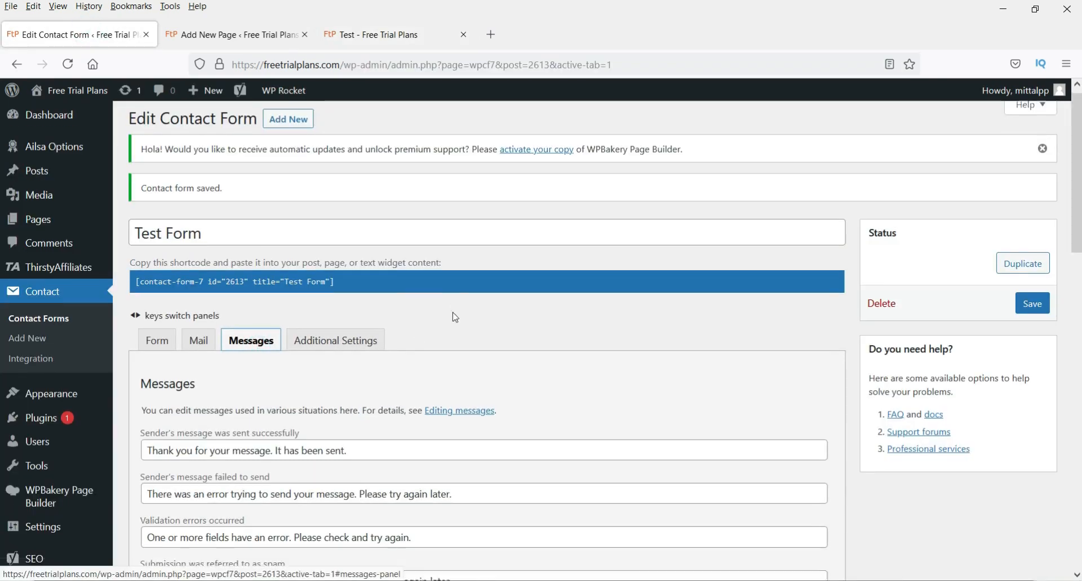
scroll(455, 317, "down", 3)
left_click_drag(151, 309, 369, 313)
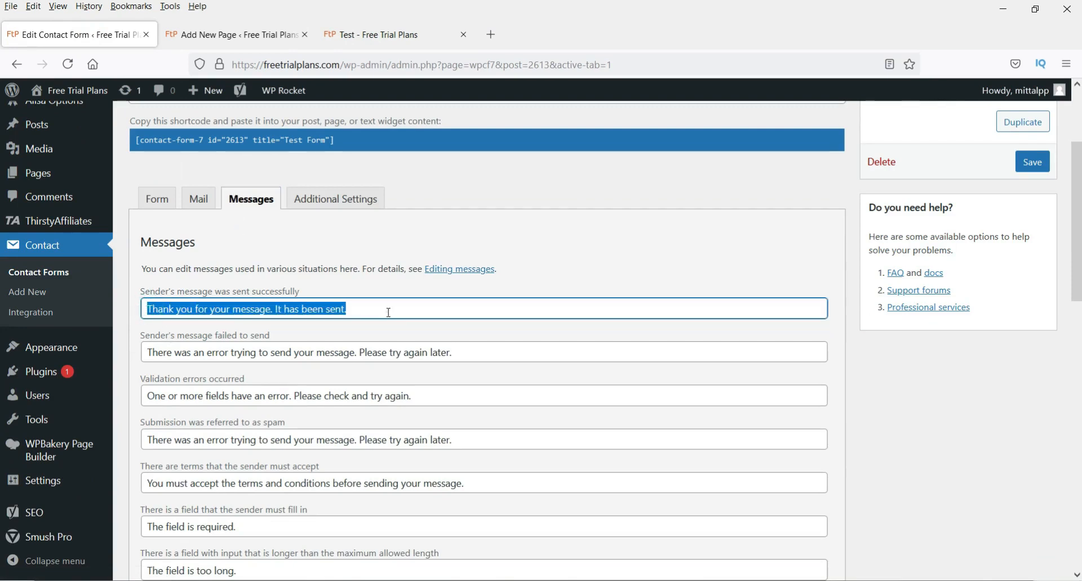
left_click(388, 313)
left_click(388, 34)
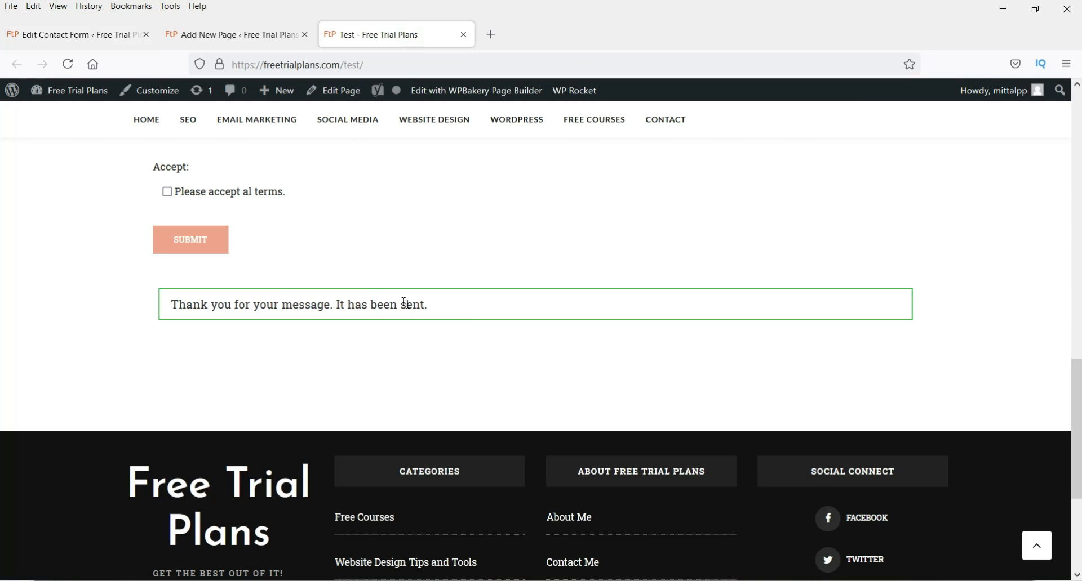
left_click(54, 35)
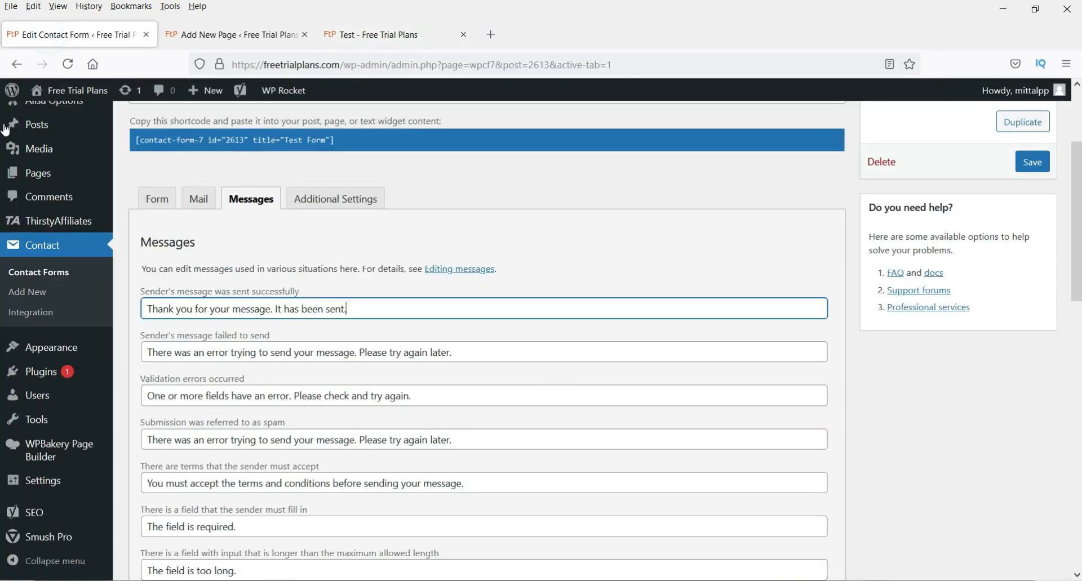
- Review the failed-to-send, validation error, spam and terms messages, then show the form template
scroll(347, 328, "down", 3)
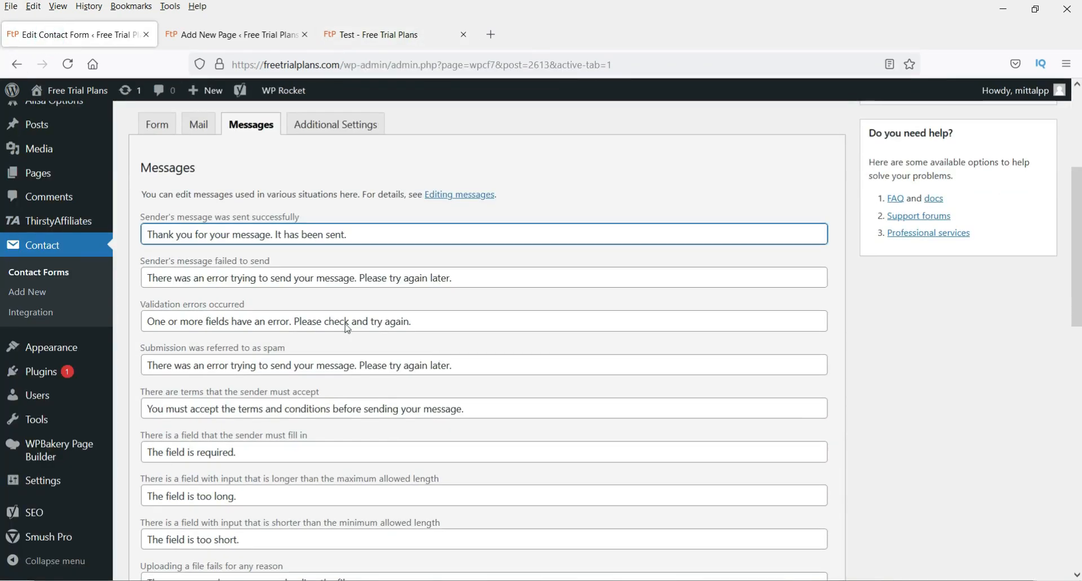
triple_click(498, 284)
triple_click(424, 318)
left_click(536, 362)
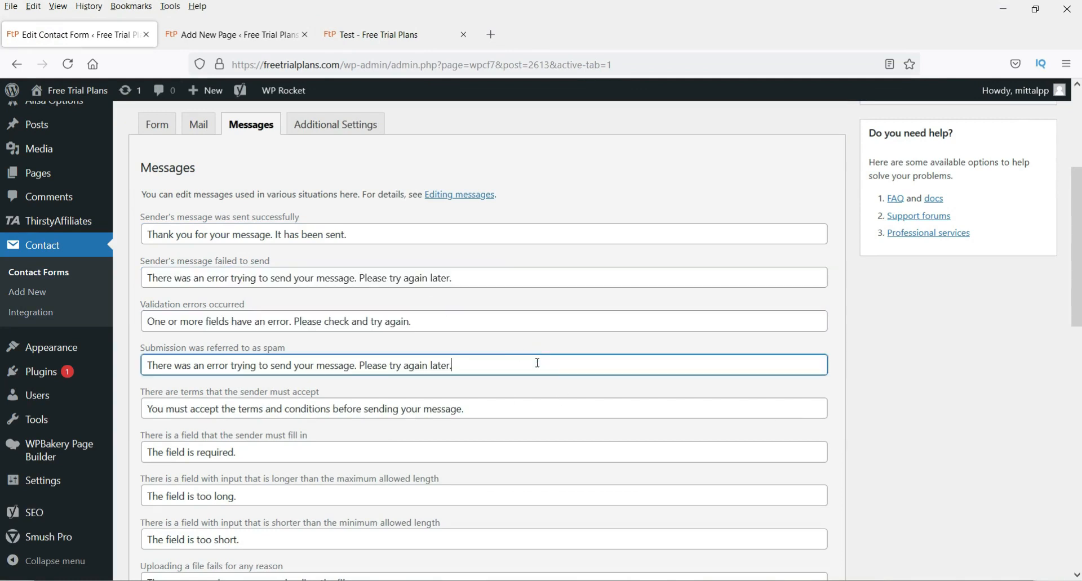
left_click_drag(385, 364, 158, 370)
left_click(380, 369)
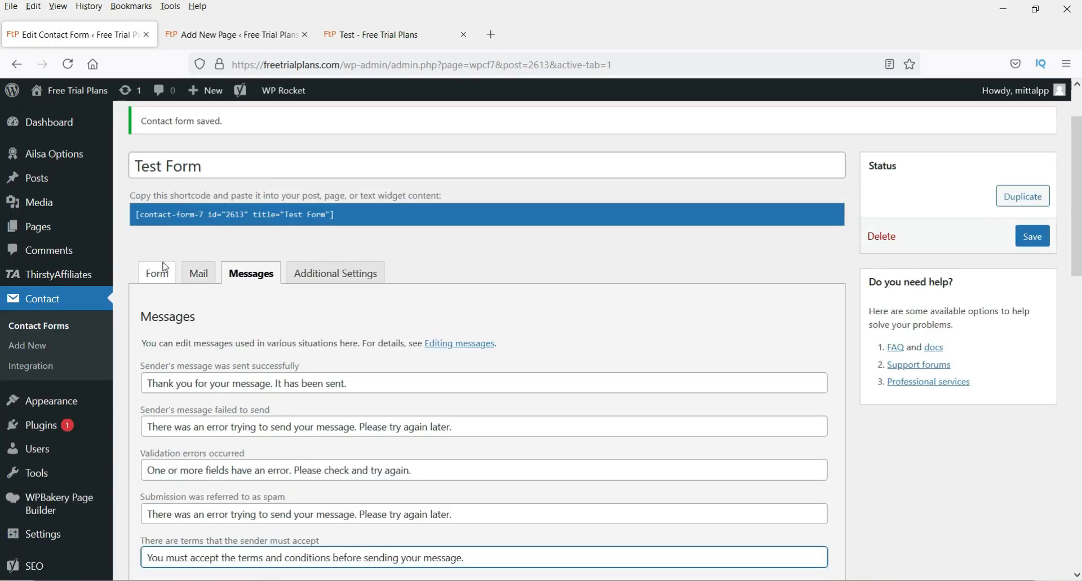
left_click(162, 273)
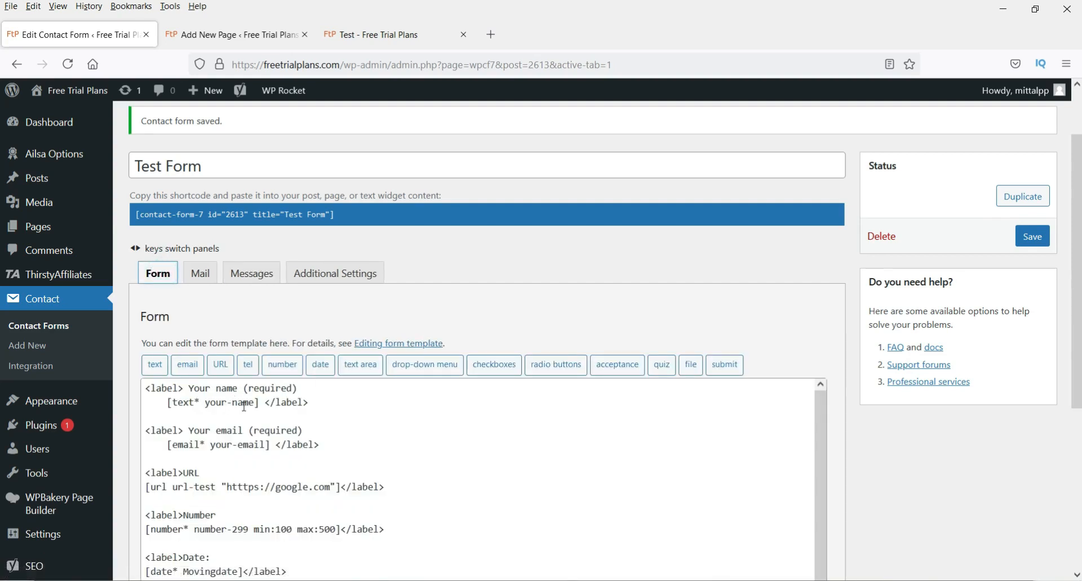
- Check the empty name field on the live Test page before returning to the editor
left_click(273, 35)
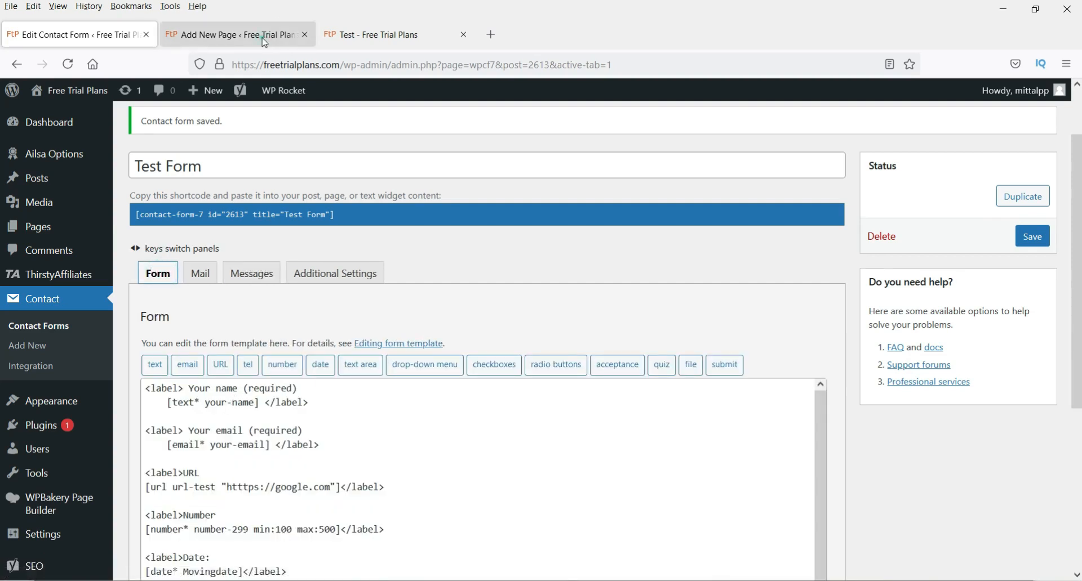
left_click(358, 33)
scroll(336, 219, "up", 15)
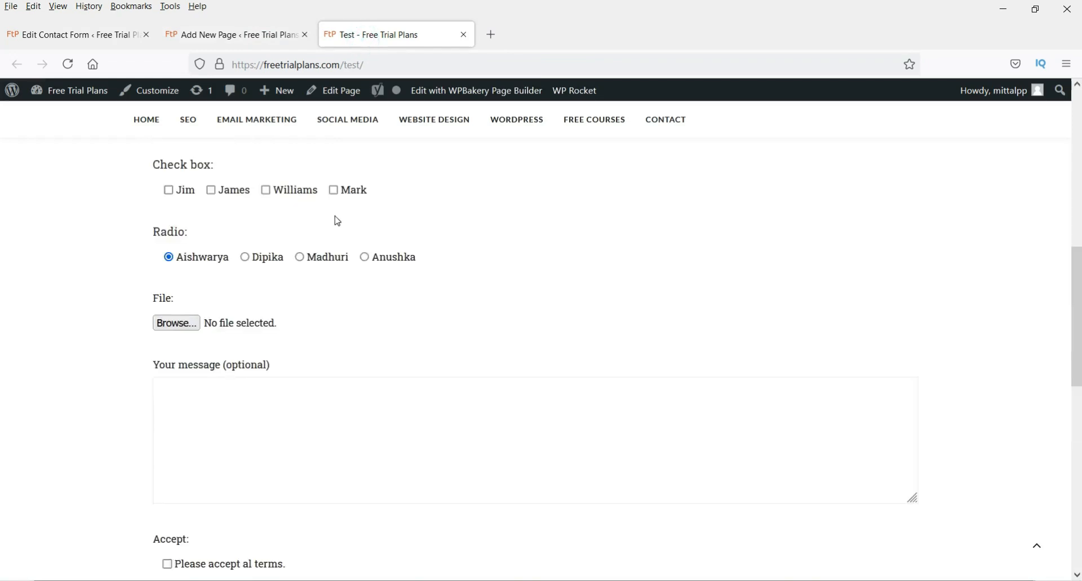
left_click(186, 290)
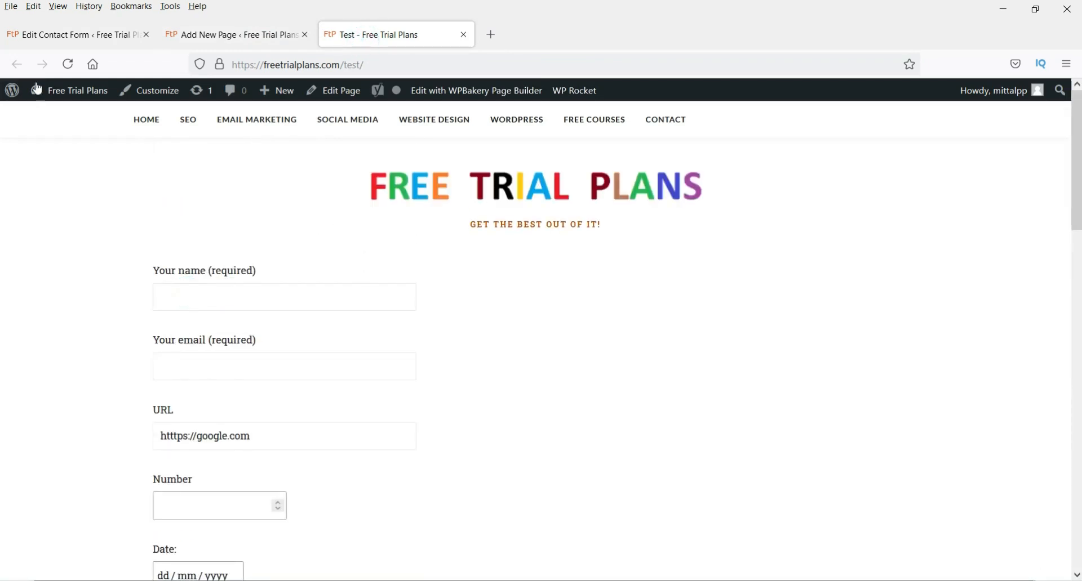
left_click(36, 35)
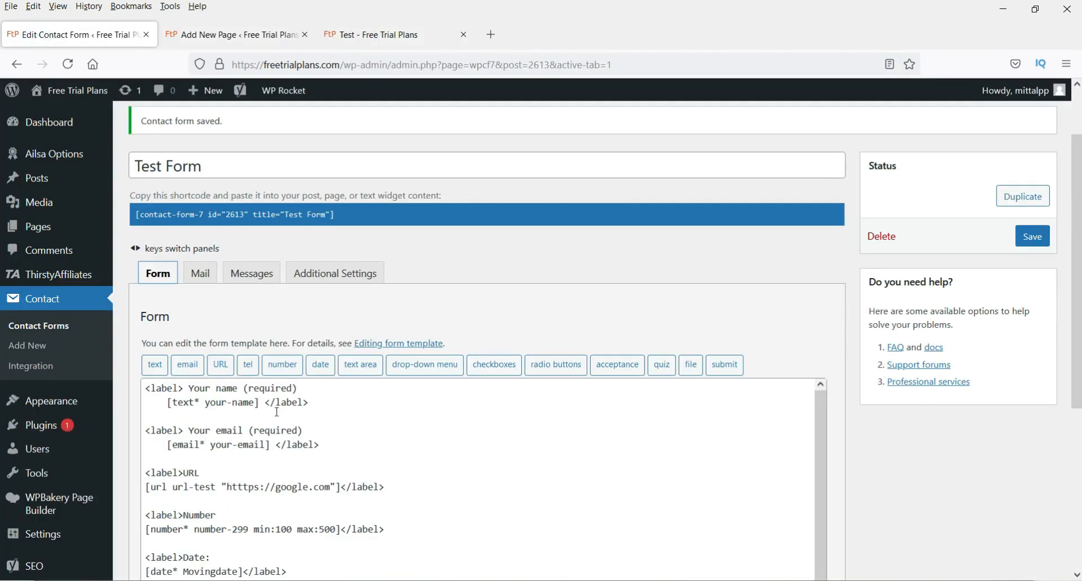
- Add placeholder "Your Name" to the your-name tag, save, and reload the Test page to confirm
left_click(258, 402)
type("placeholder \"Your Name")
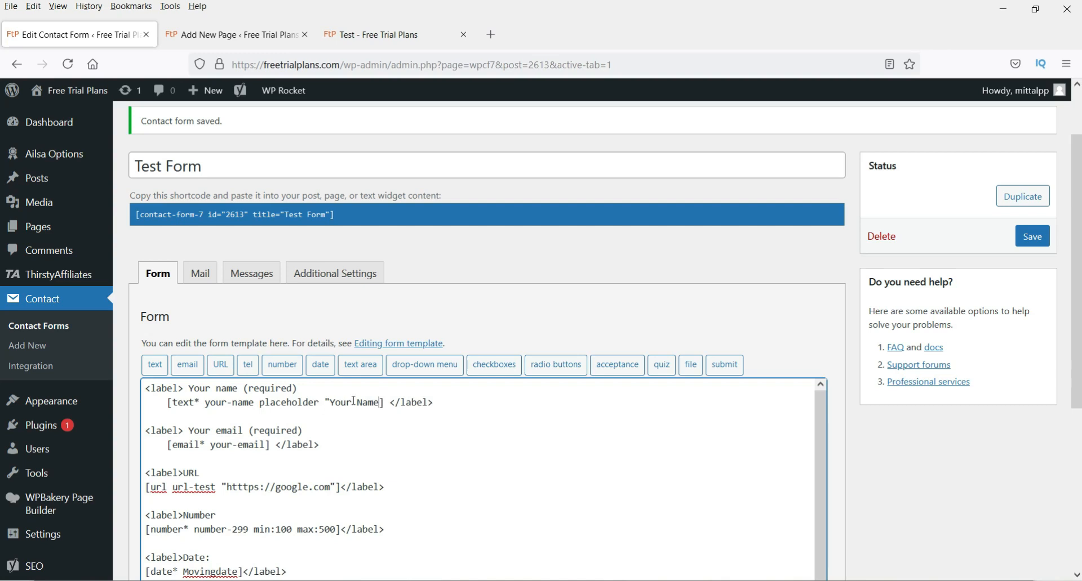
type("\"")
left_click(1032, 239)
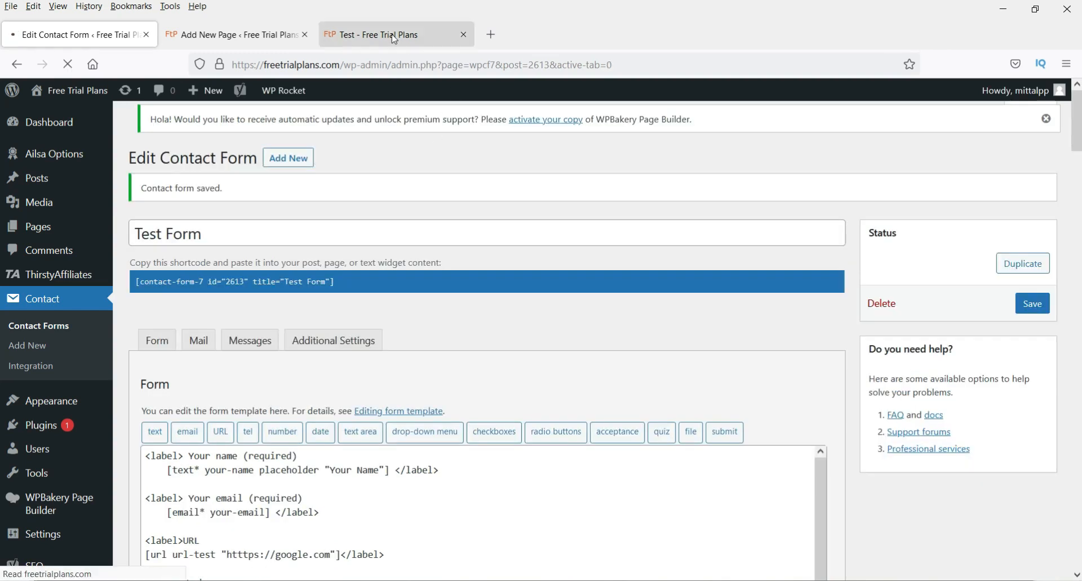
left_click(389, 34)
left_click(67, 65)
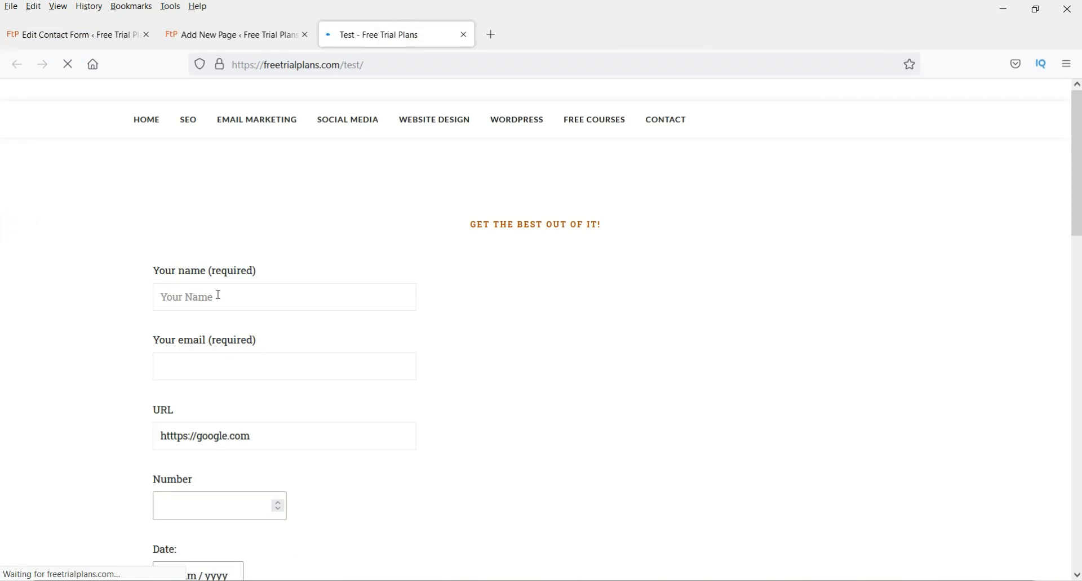
left_click(84, 41)
- Open the 'Contact form Test' email and highlight its message and Accept: Consented lines
left_click(368, 43)
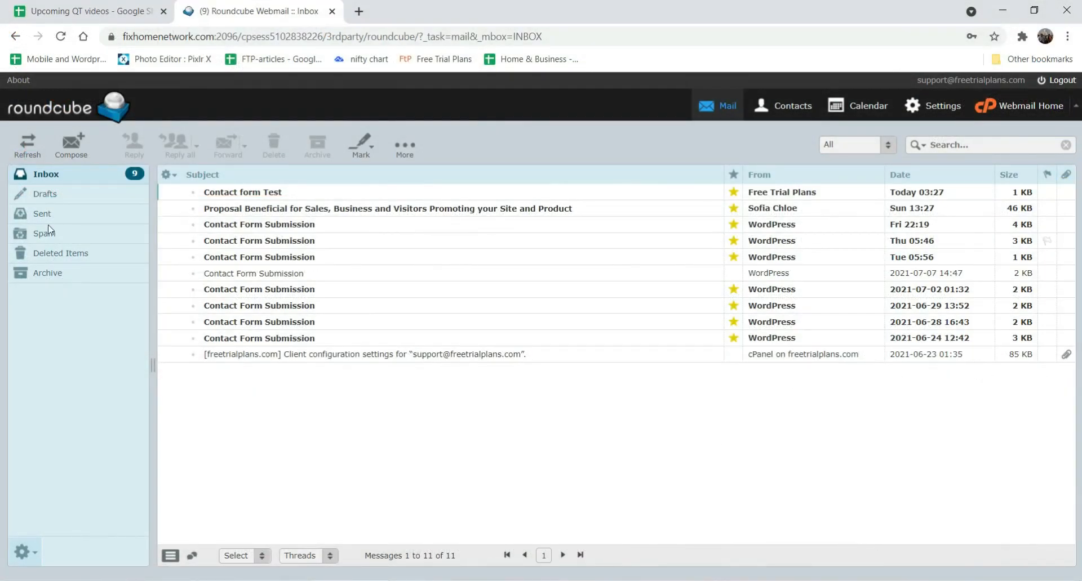
left_click(255, 195)
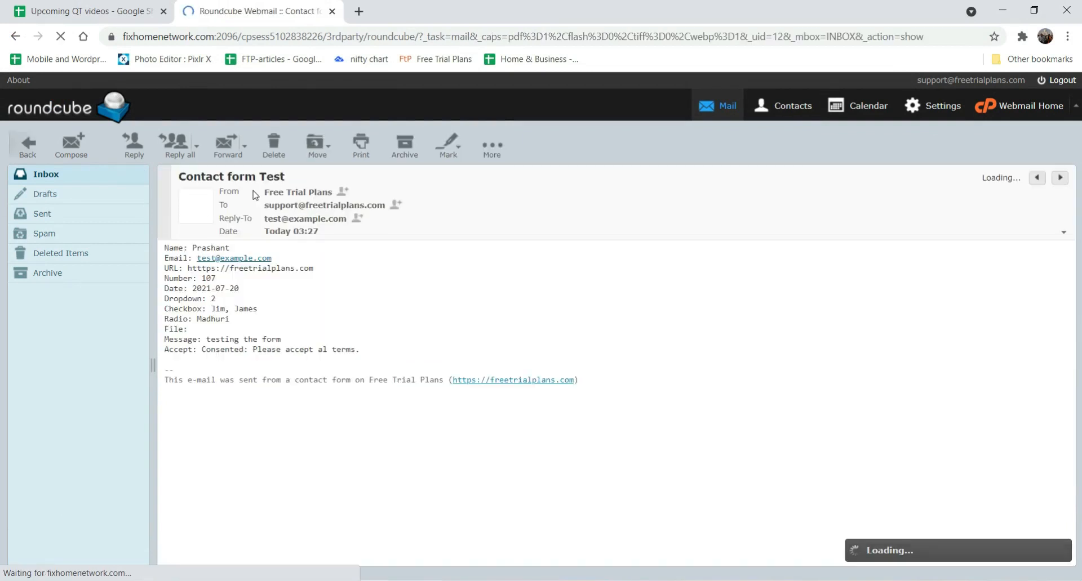
left_click(164, 248)
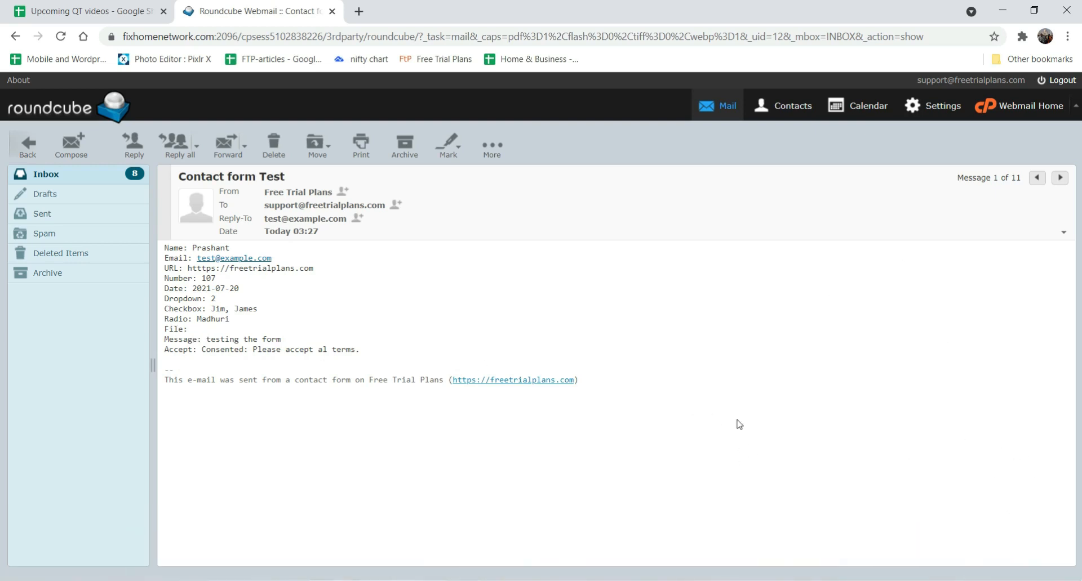
left_click_drag(290, 340, 229, 349)
left_click(320, 346)
left_click(265, 352)
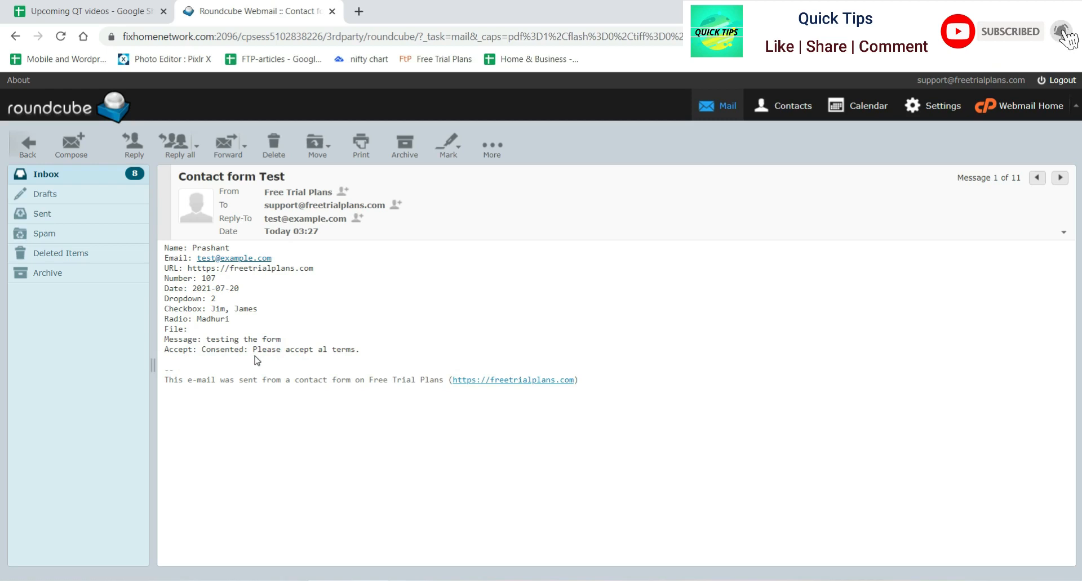
left_click_drag(280, 349, 374, 352)
left_click(396, 348)
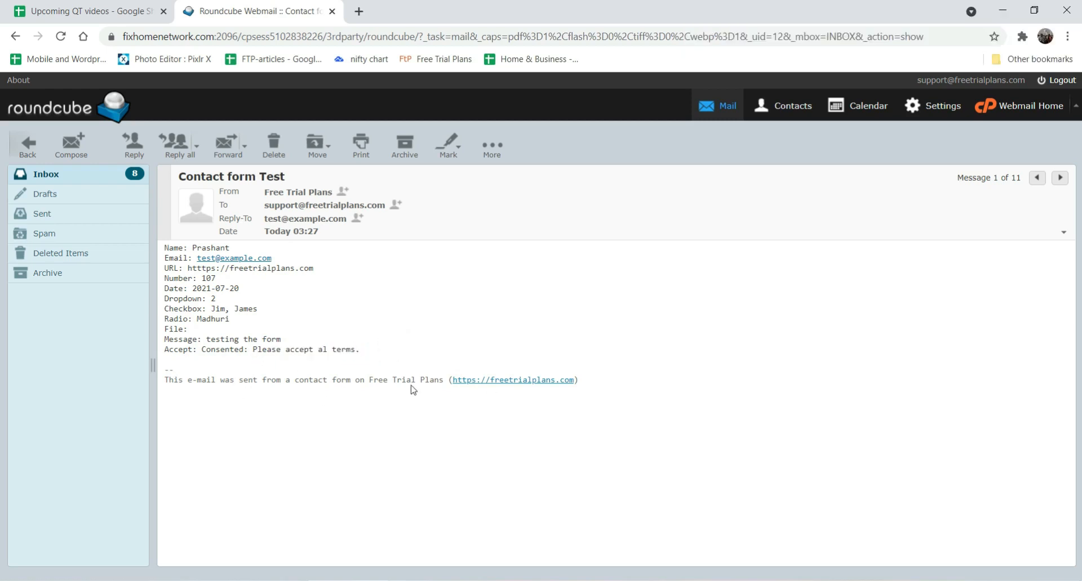
- In WordPress, select the footer line of the Test Form's Mail message body
key("alt+Tab")
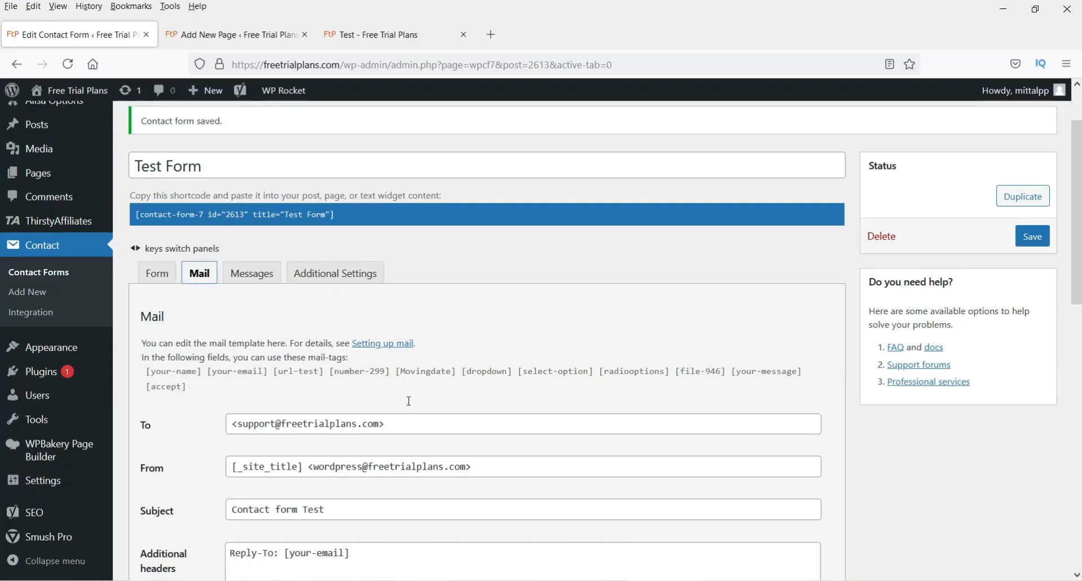
left_click(156, 273)
scroll(509, 368, "down", 5)
scroll(401, 314, "up", 10)
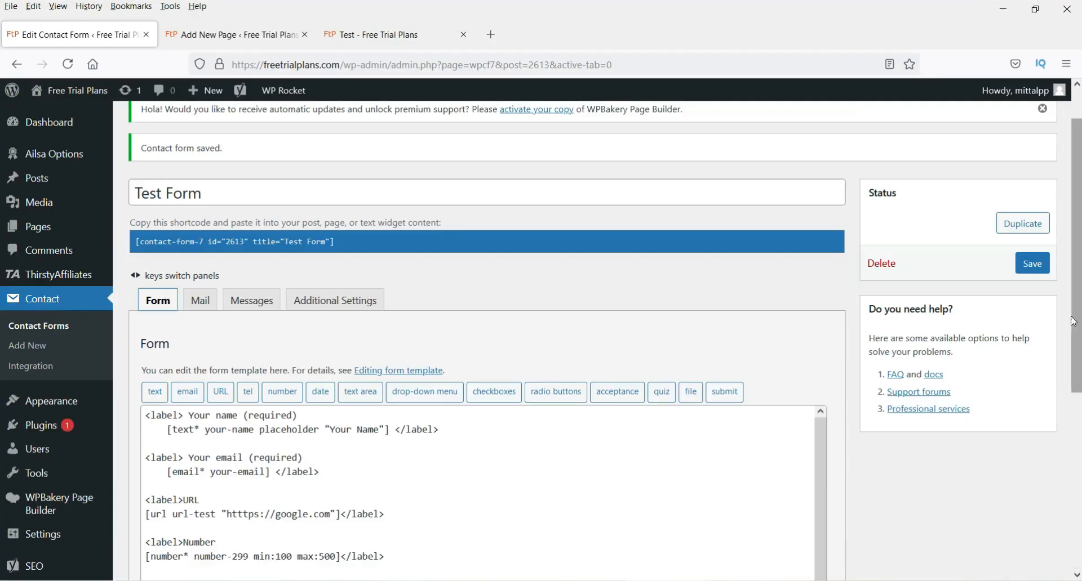
left_click(196, 299)
scroll(563, 414, "down", 5)
scroll(562, 414, "down", 4)
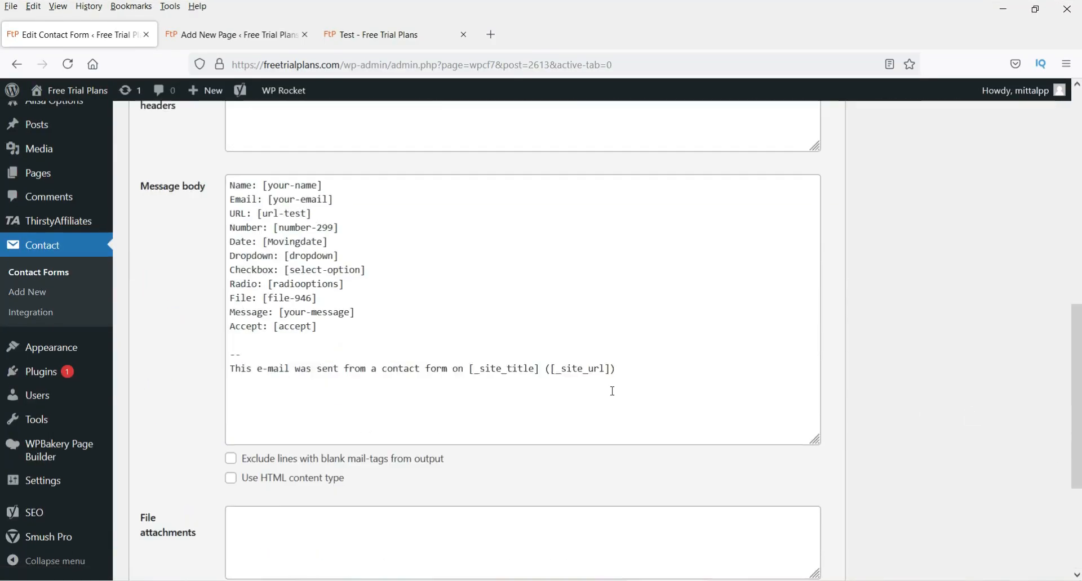
triple_click(650, 340)
left_click(651, 335)
left_click_drag(673, 333, 202, 334)
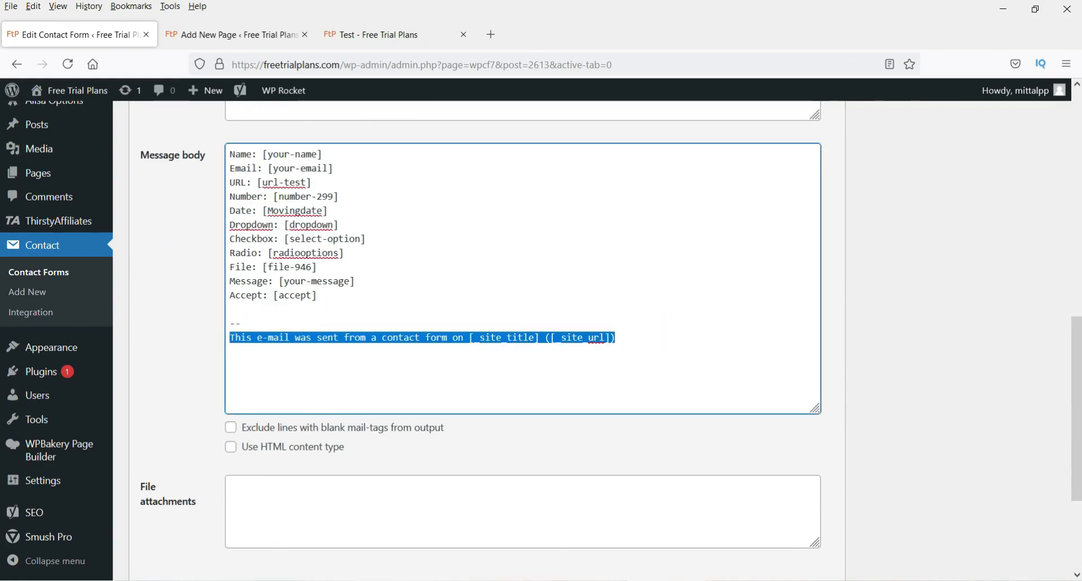
- Compare that footer line with the footer in the received webmail email
key("alt+Tab")
left_click_drag(610, 383, 161, 386)
key("alt+Tab")
left_click(659, 365)
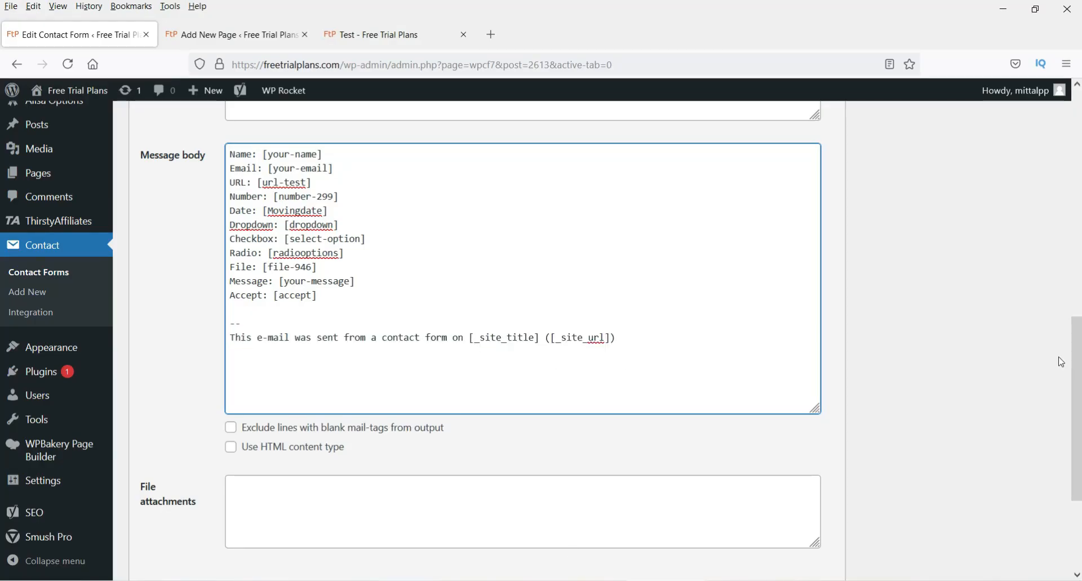
- Browse the Additional Settings, Messages and Form panels and glance at the live Test page
scroll(1039, 363, "up", 5)
scroll(583, 267, "up", 3)
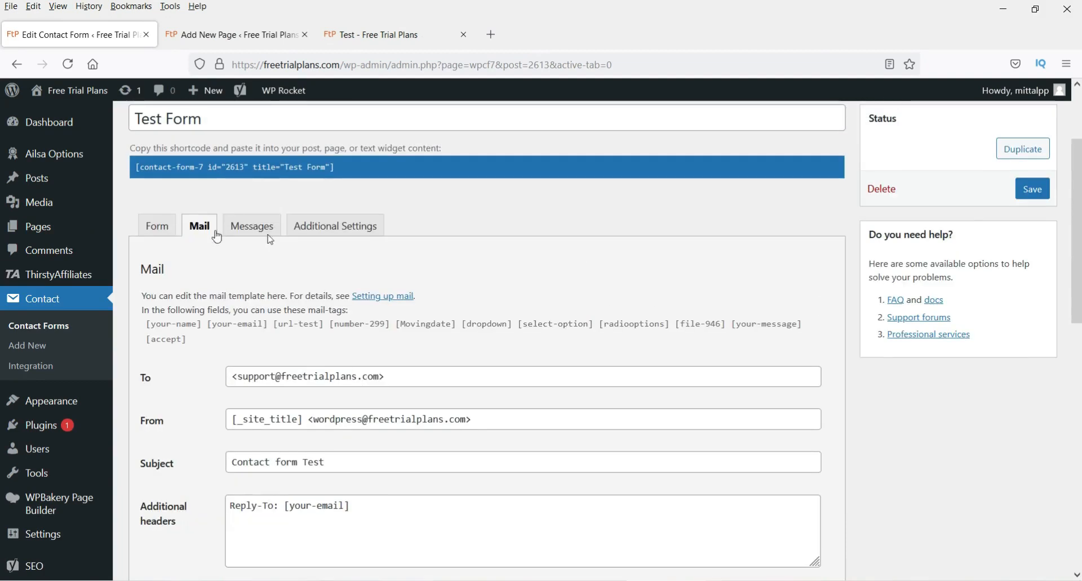
left_click(336, 227)
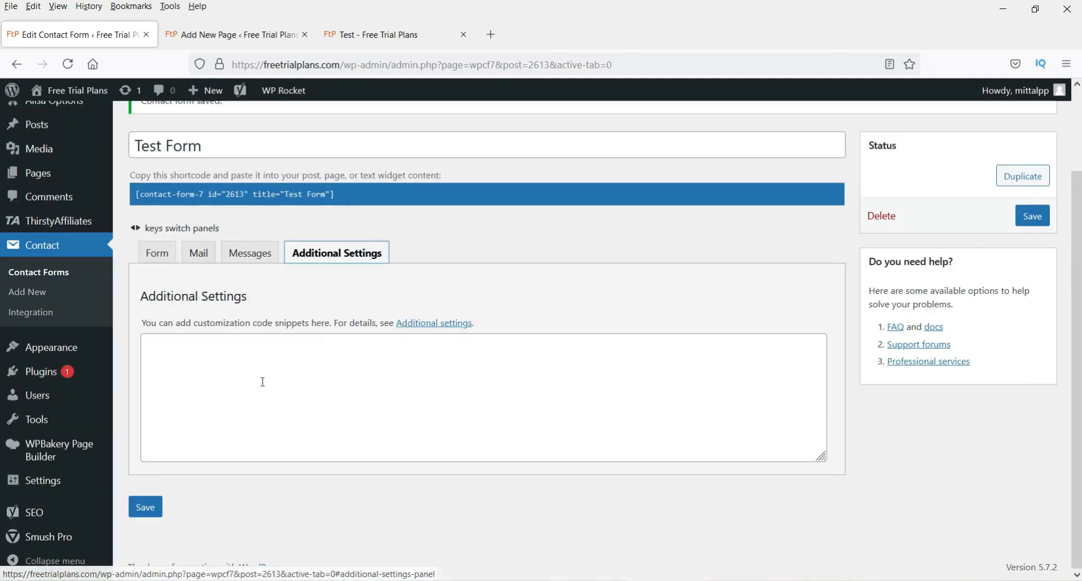
left_click(248, 253)
scroll(460, 388, "down", 8)
scroll(462, 389, "up", 9)
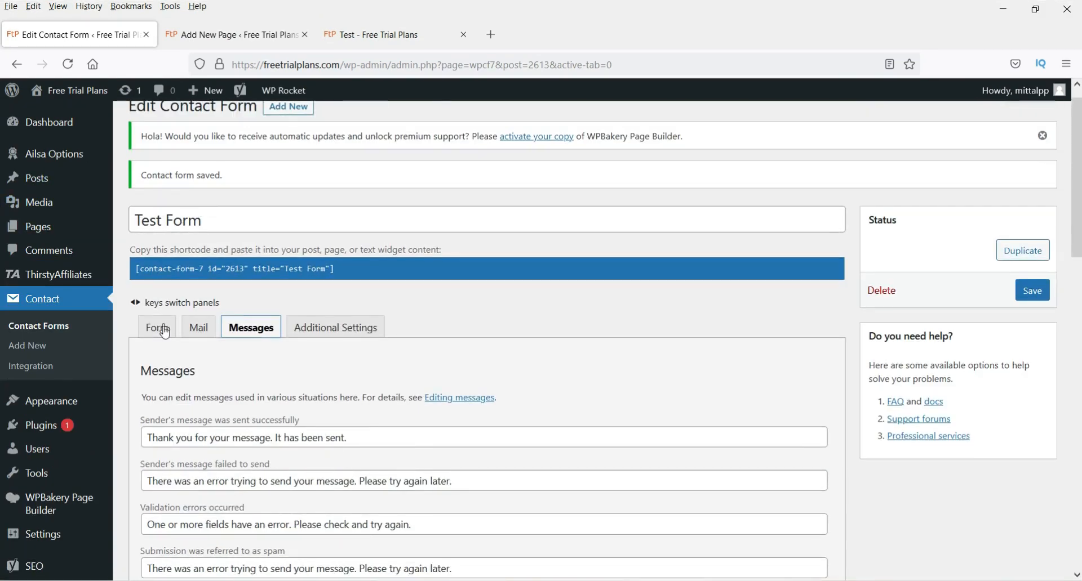
left_click(159, 328)
left_click(338, 35)
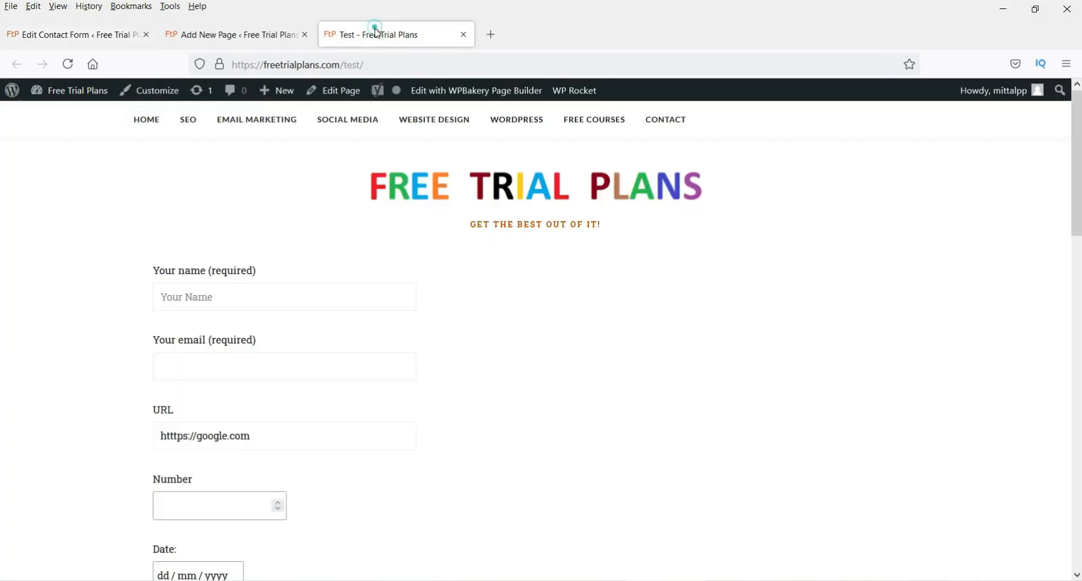
scroll(519, 311, "down", 4)
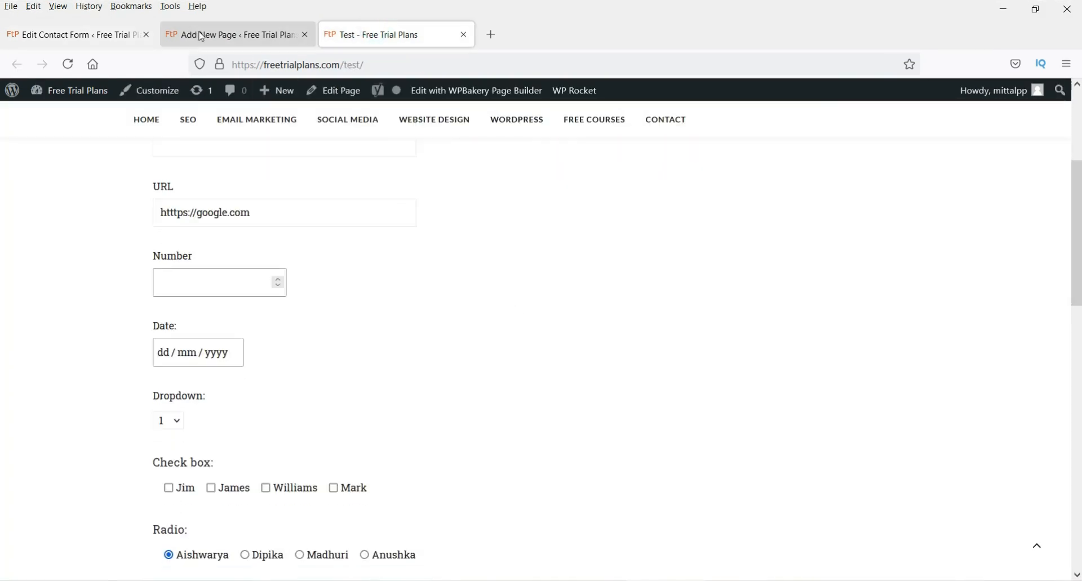
left_click(225, 35)
left_click(107, 34)
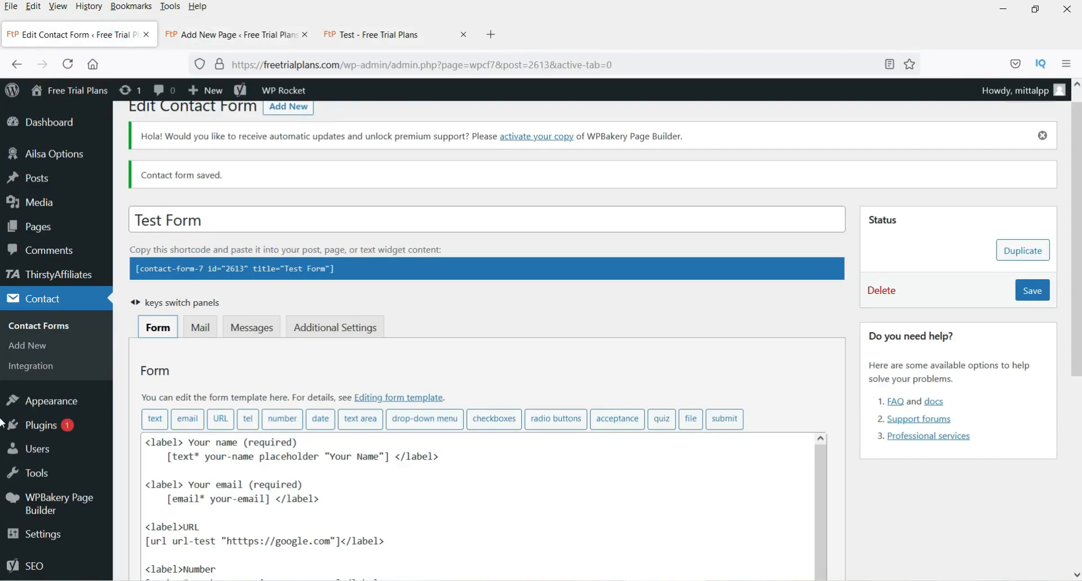